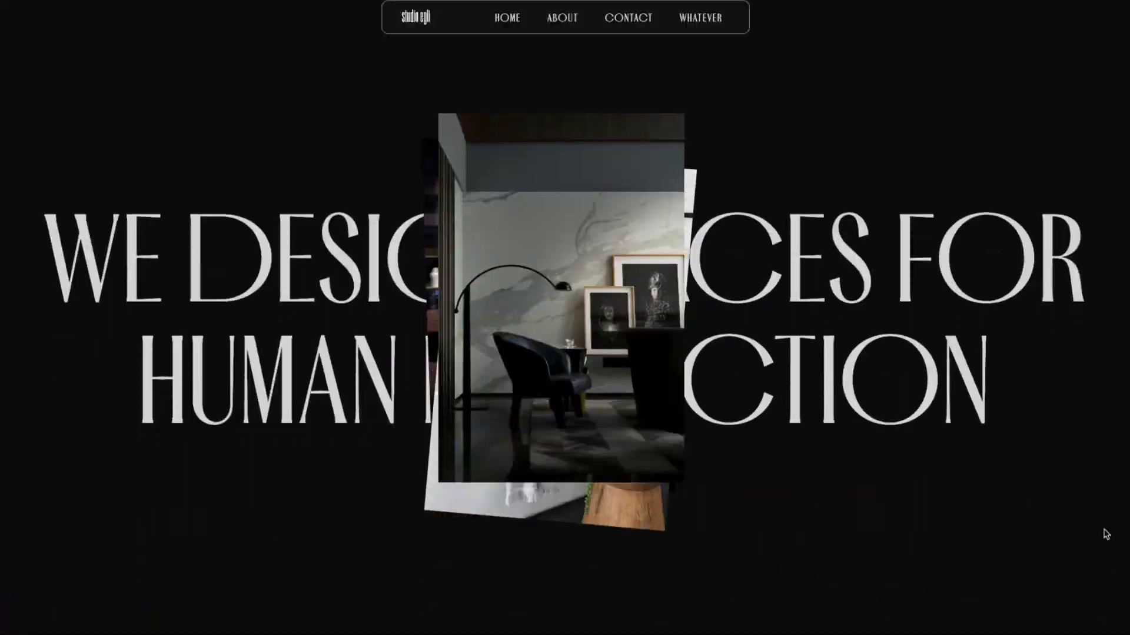
Add a new empty container to the page and make its content width Full Width
scroll(1105, 533, "down", 5)
scroll(1105, 533, "down", 5)
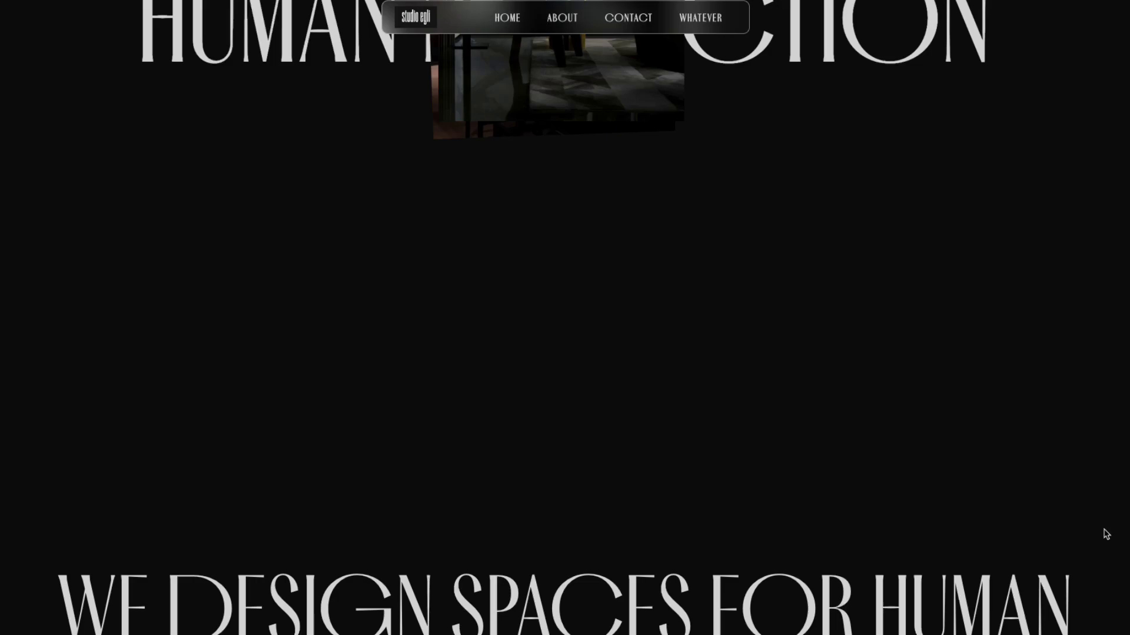
scroll(1106, 535, "down", 5)
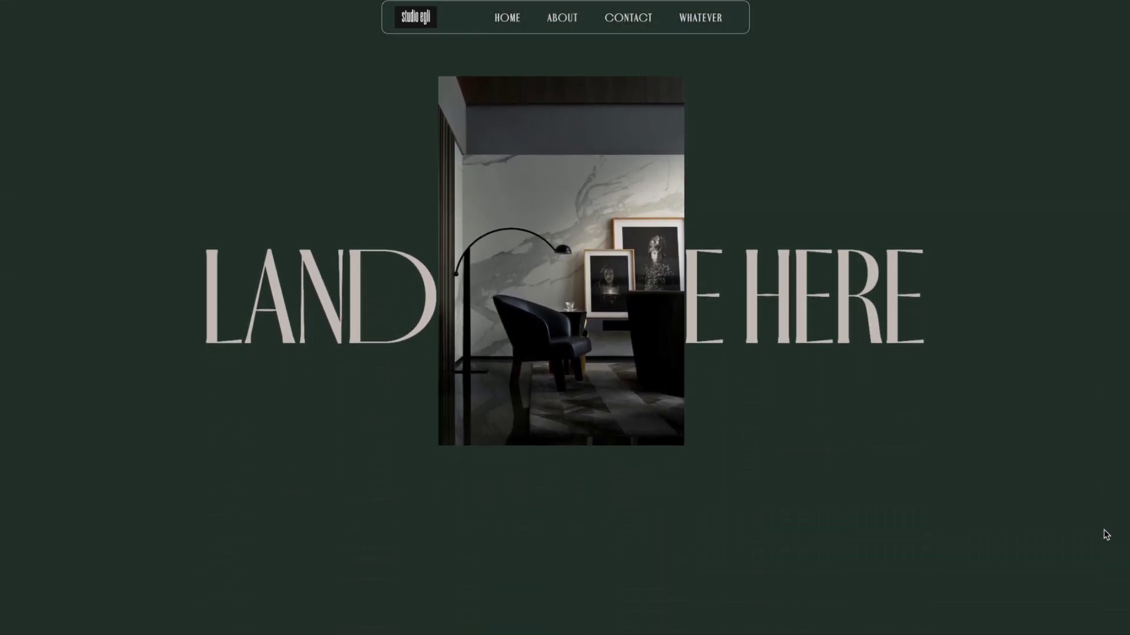
scroll(1106, 535, "up", 10)
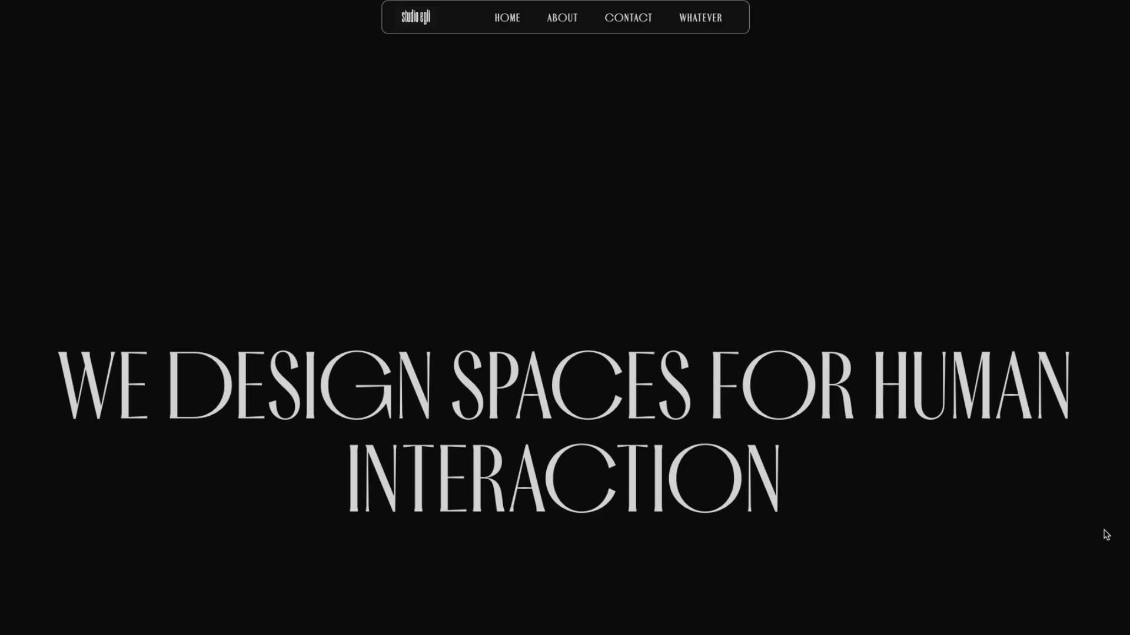
scroll(1106, 535, "up", 5)
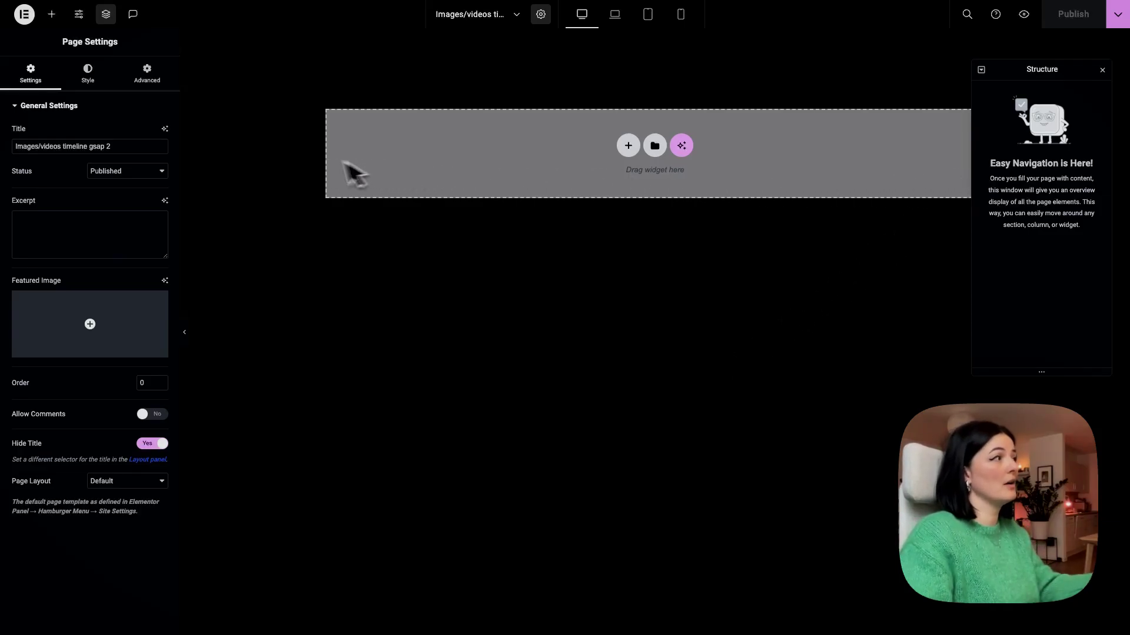
left_click(51, 14)
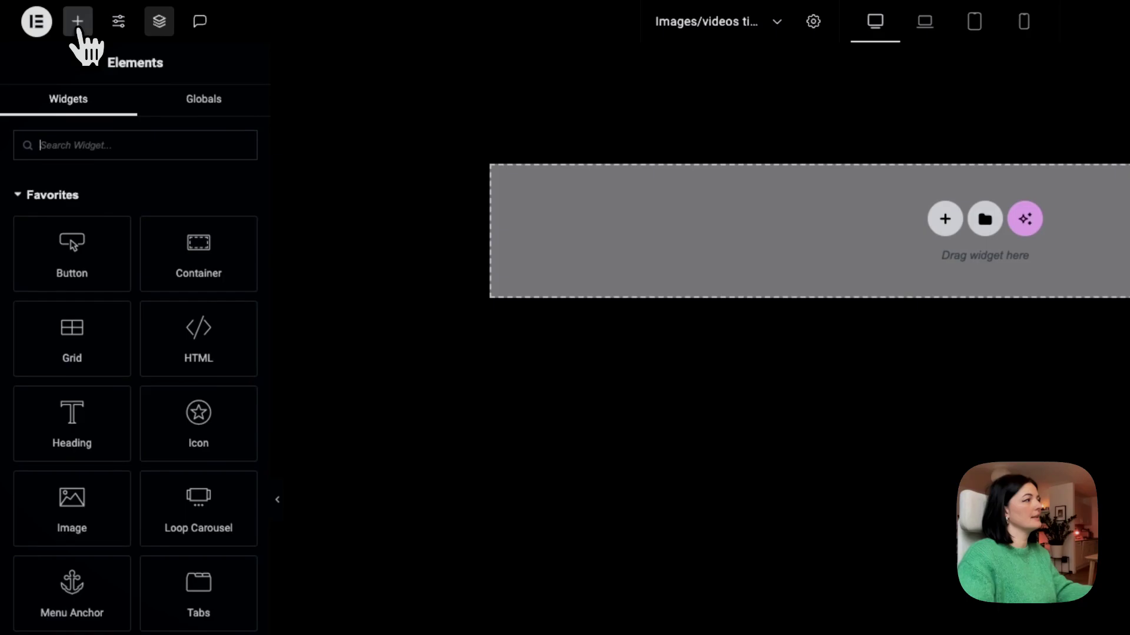
left_click(182, 253)
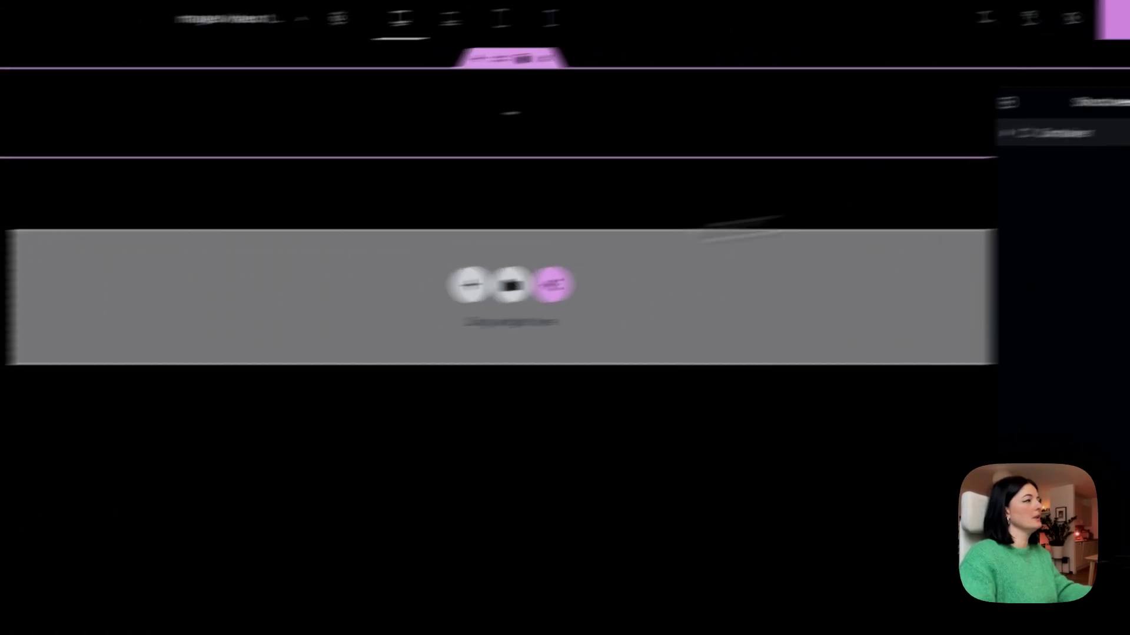
left_click(200, 187)
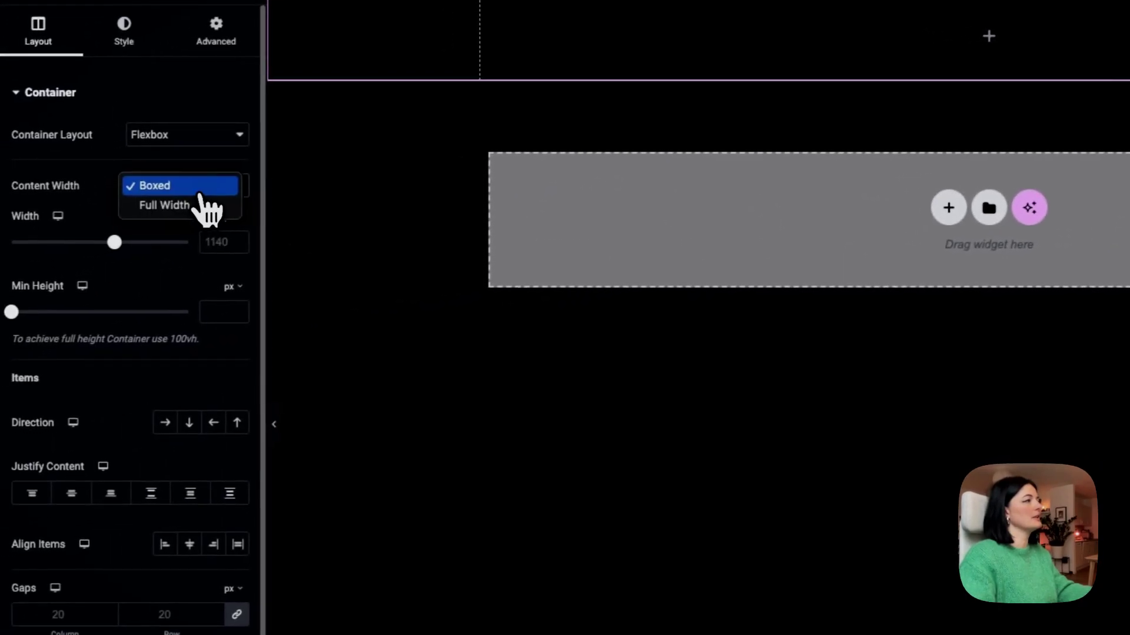
left_click(202, 203)
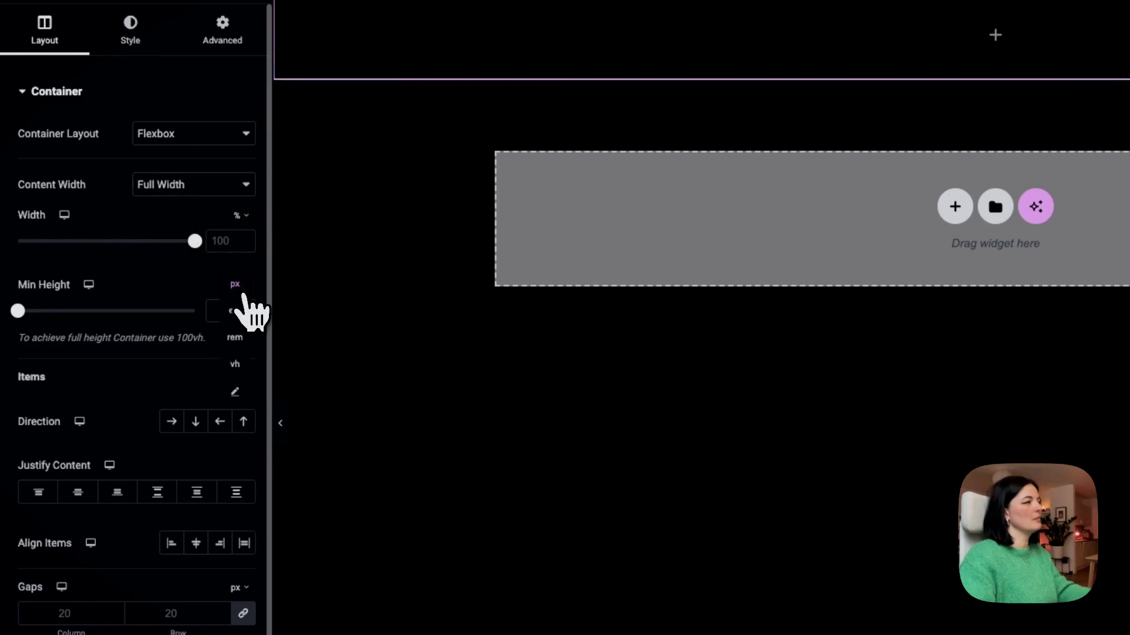
Set the container's minimum height to 300 vh and publish the page
left_click(237, 365)
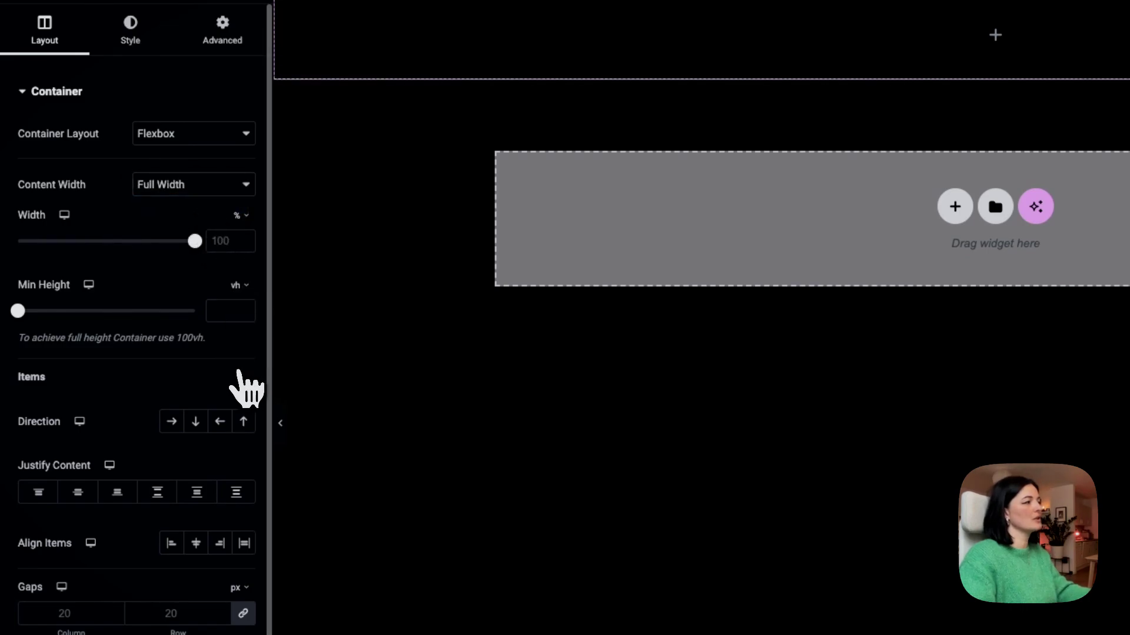
left_click(228, 315)
type("300")
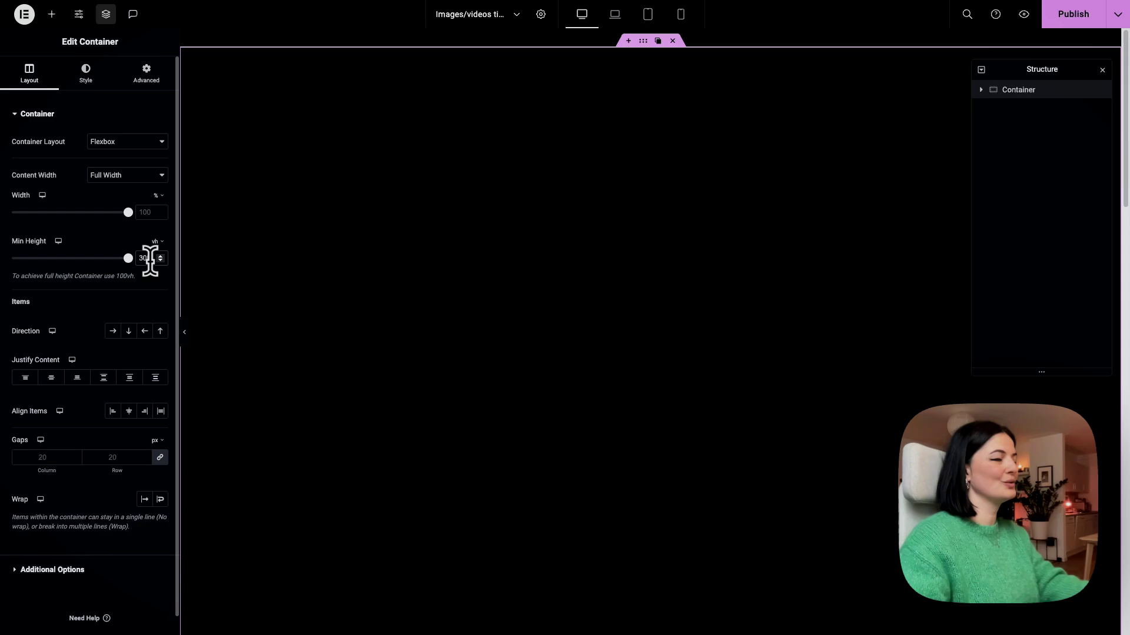
left_click(151, 261)
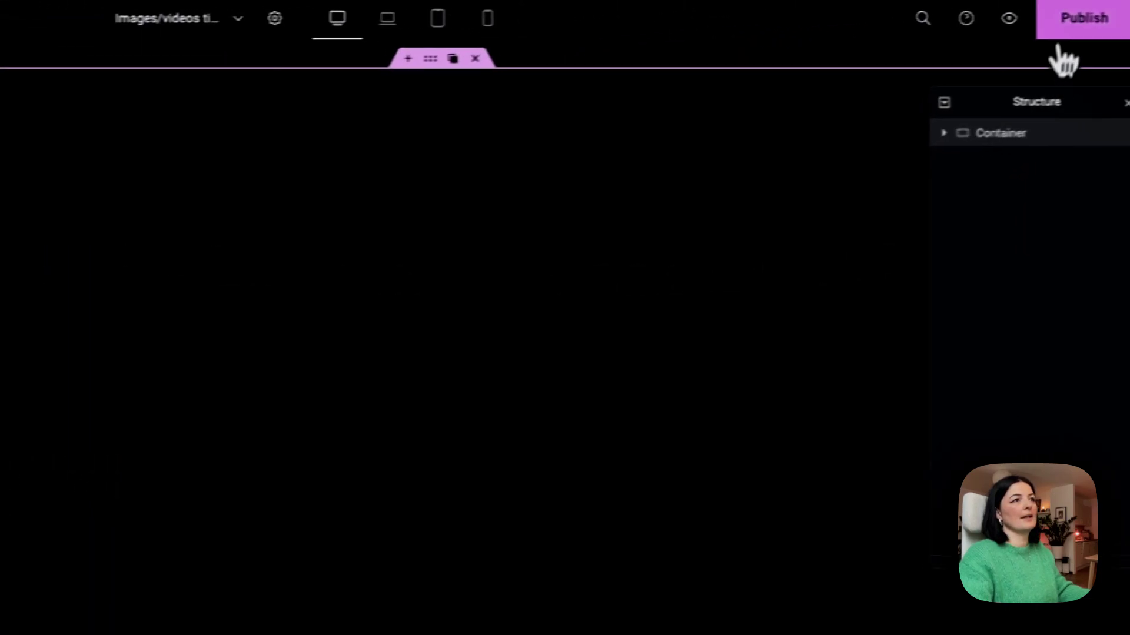
left_click(1060, 35)
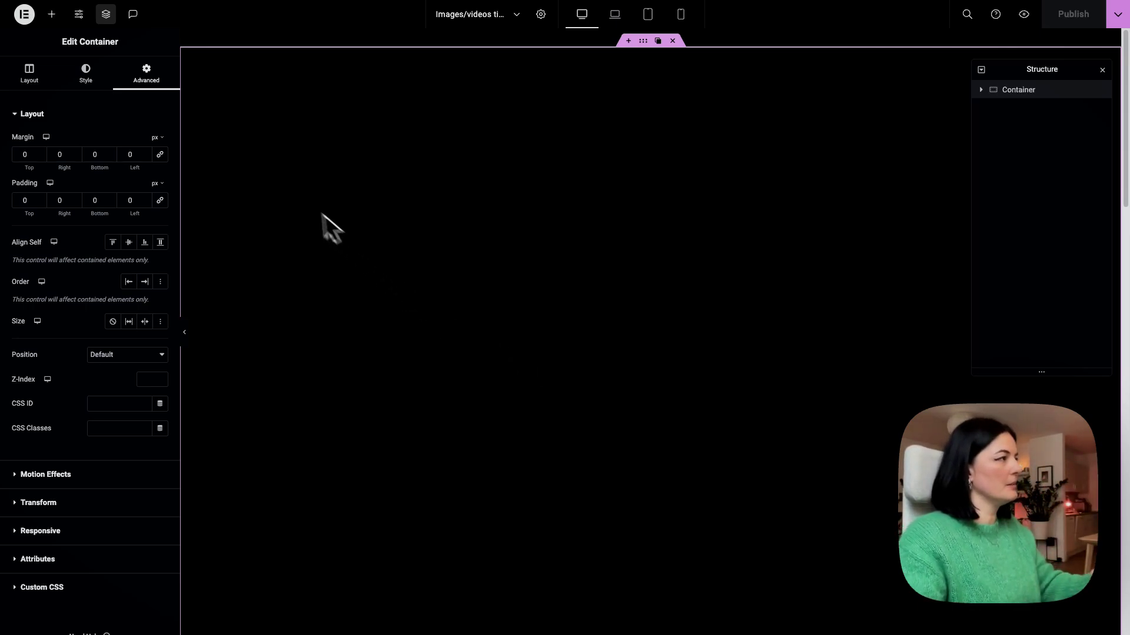
Add an Image widget to the container showing the arched doorway photo
left_click(51, 14)
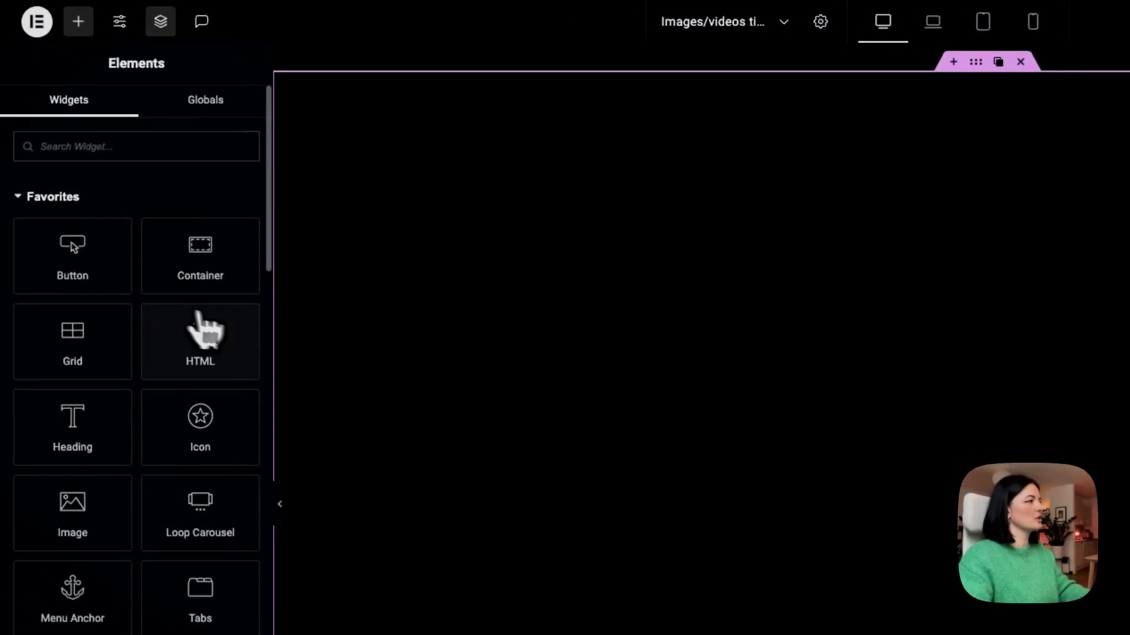
left_click(73, 453)
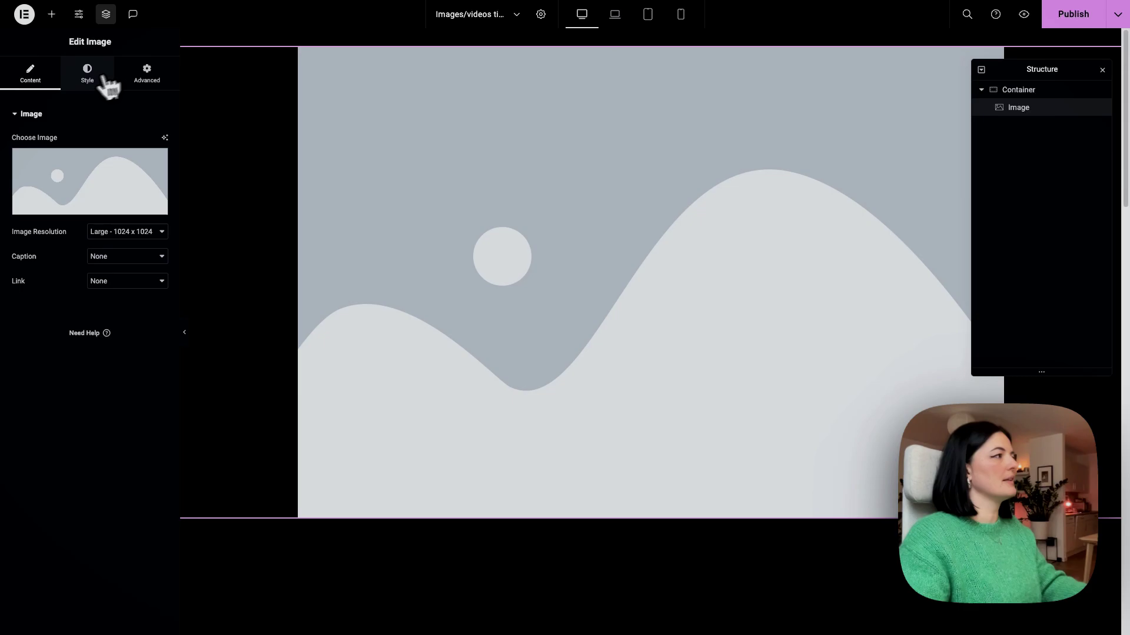
left_click(92, 167)
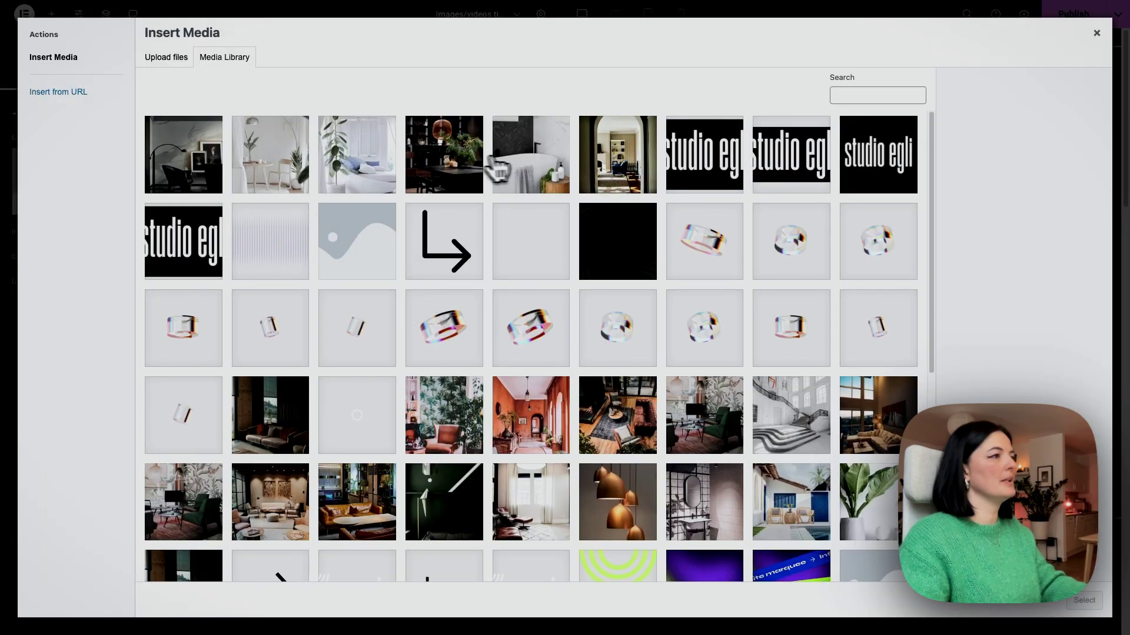
left_click(625, 177)
left_click(1083, 601)
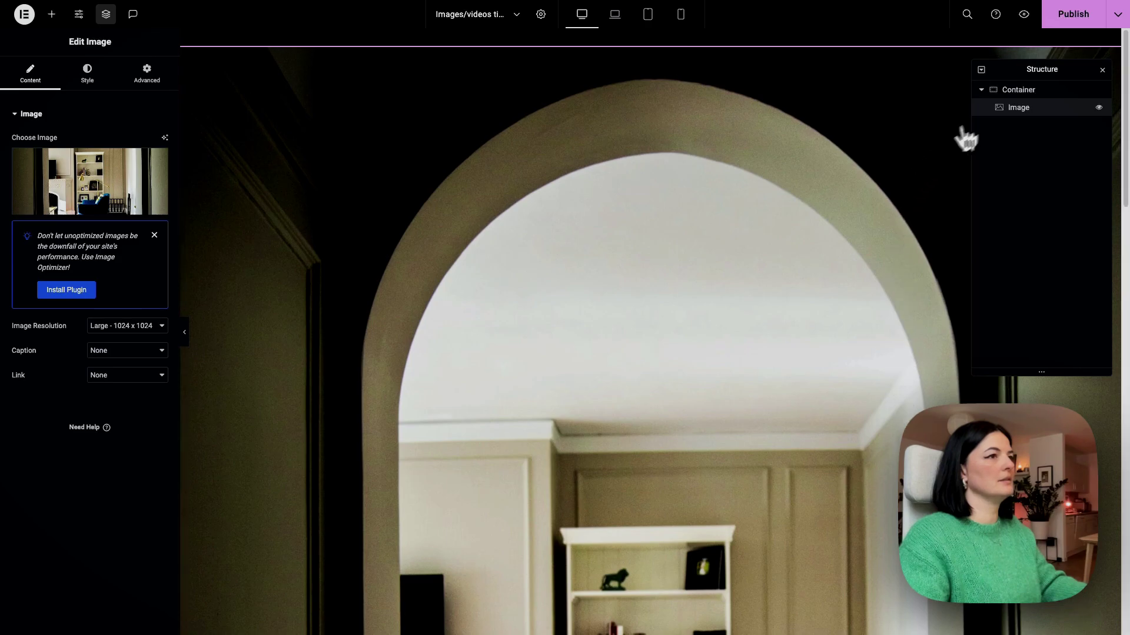
Position the image absolutely at 40% horizontal and 7% vertical offset
left_click(148, 76)
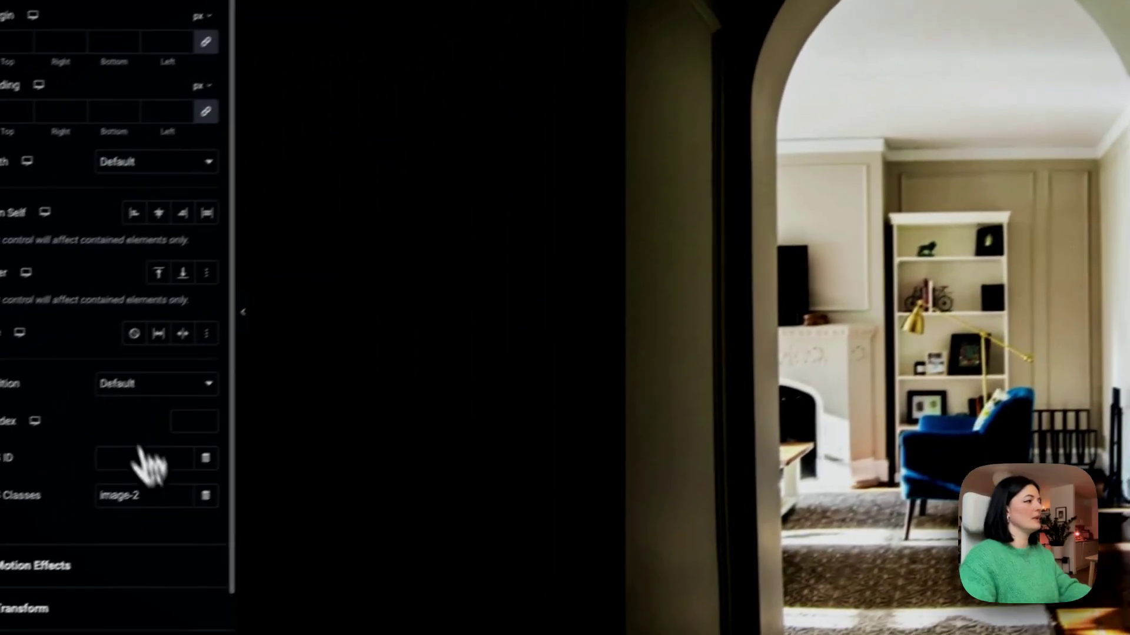
left_click(116, 380)
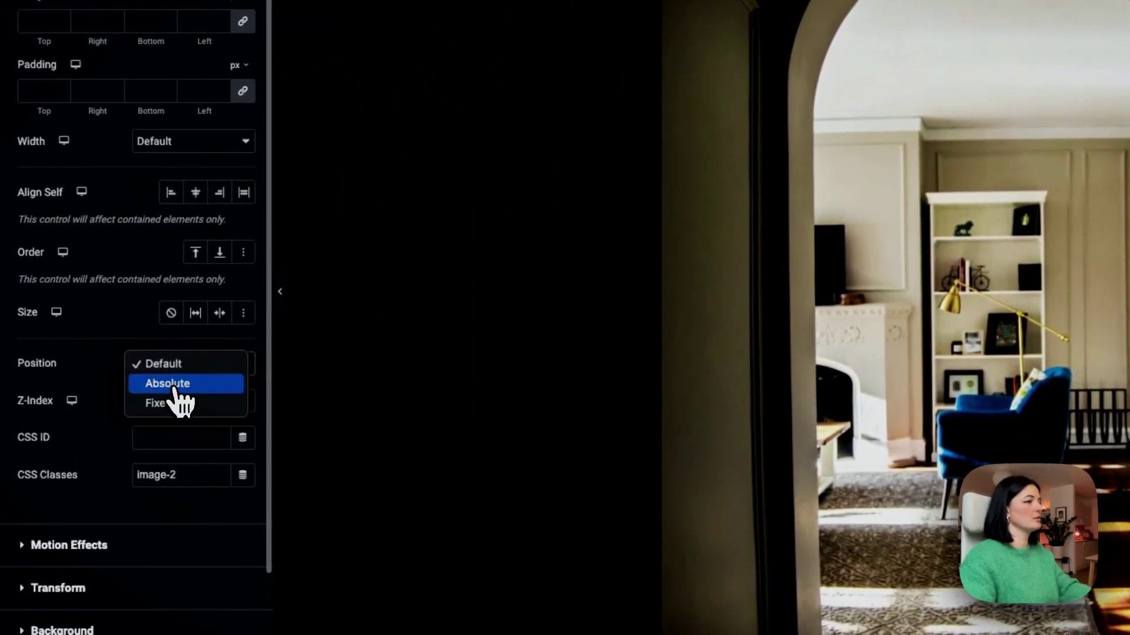
left_click(173, 386)
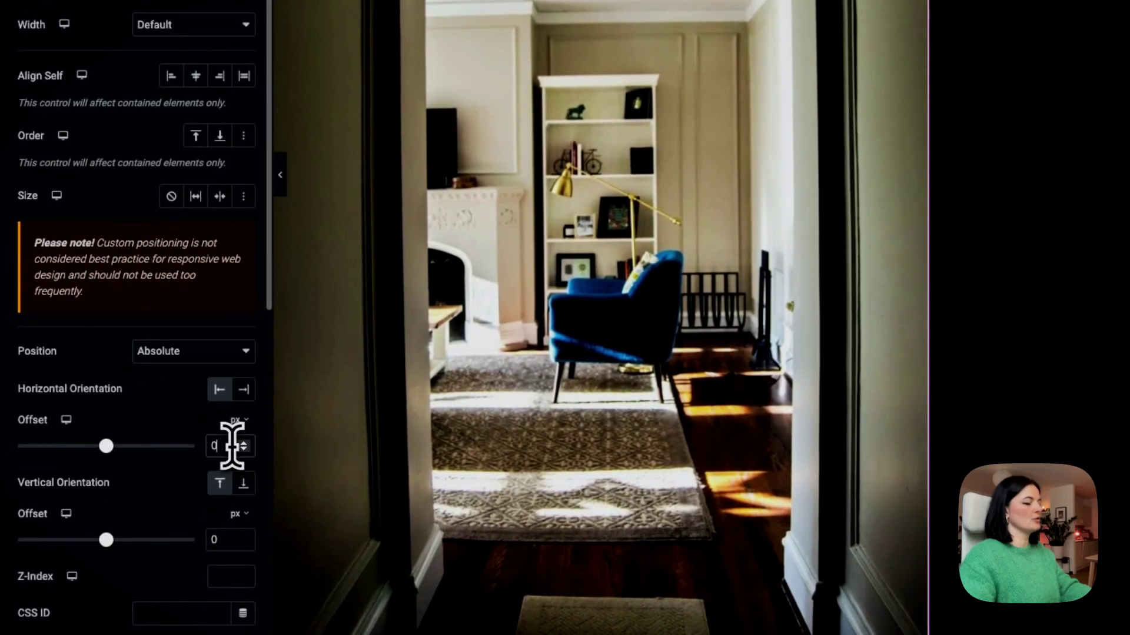
left_click(236, 422)
left_click(235, 446)
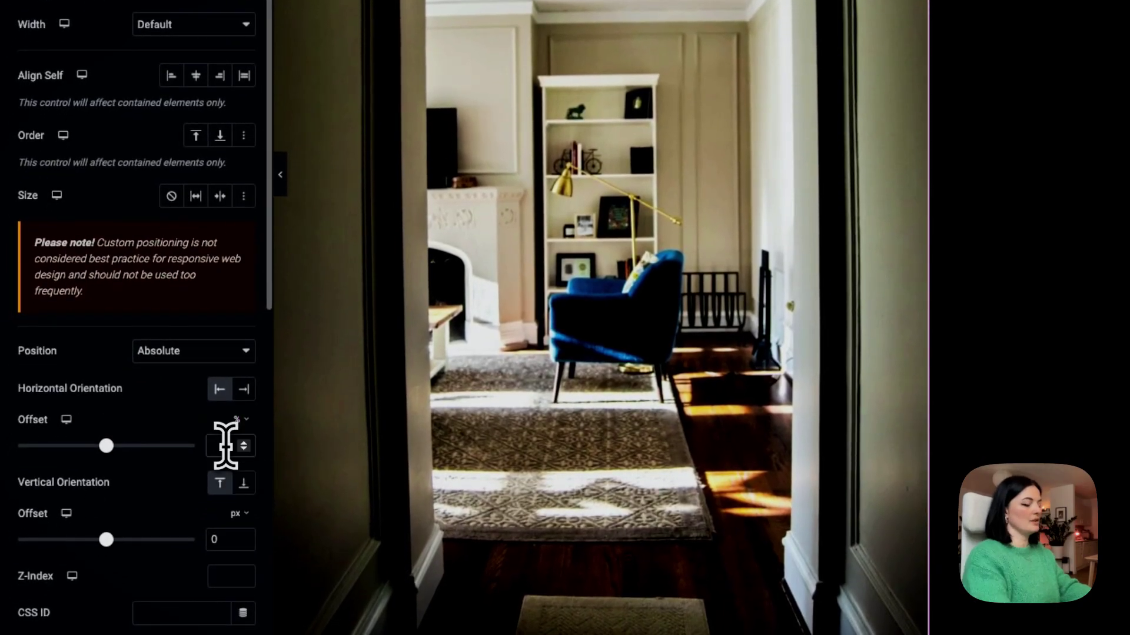
type("40")
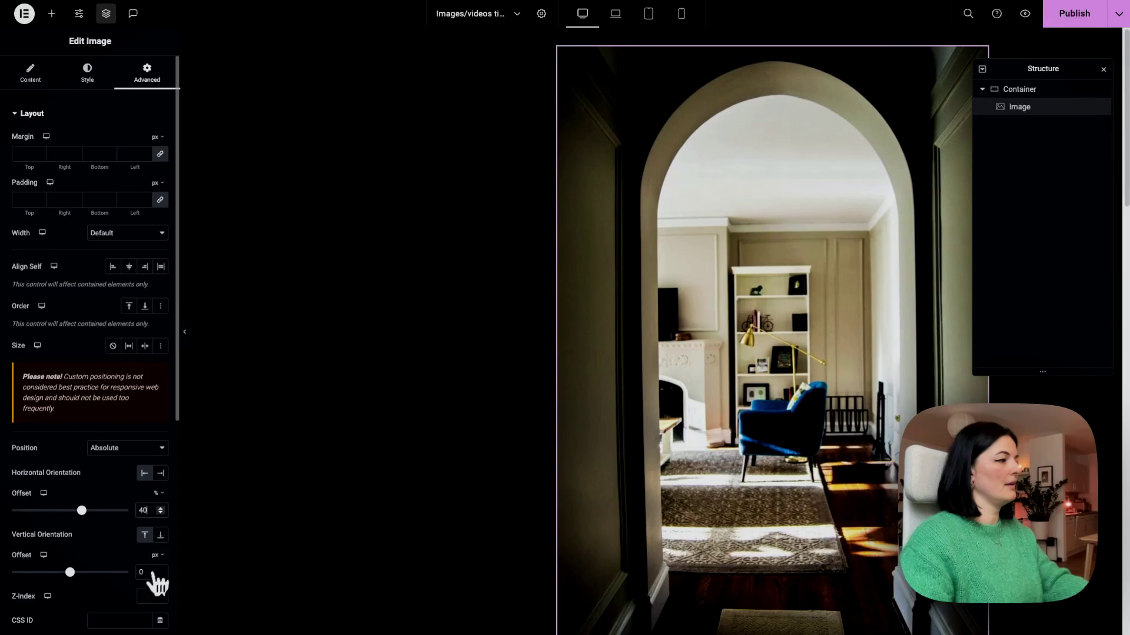
left_click(237, 514)
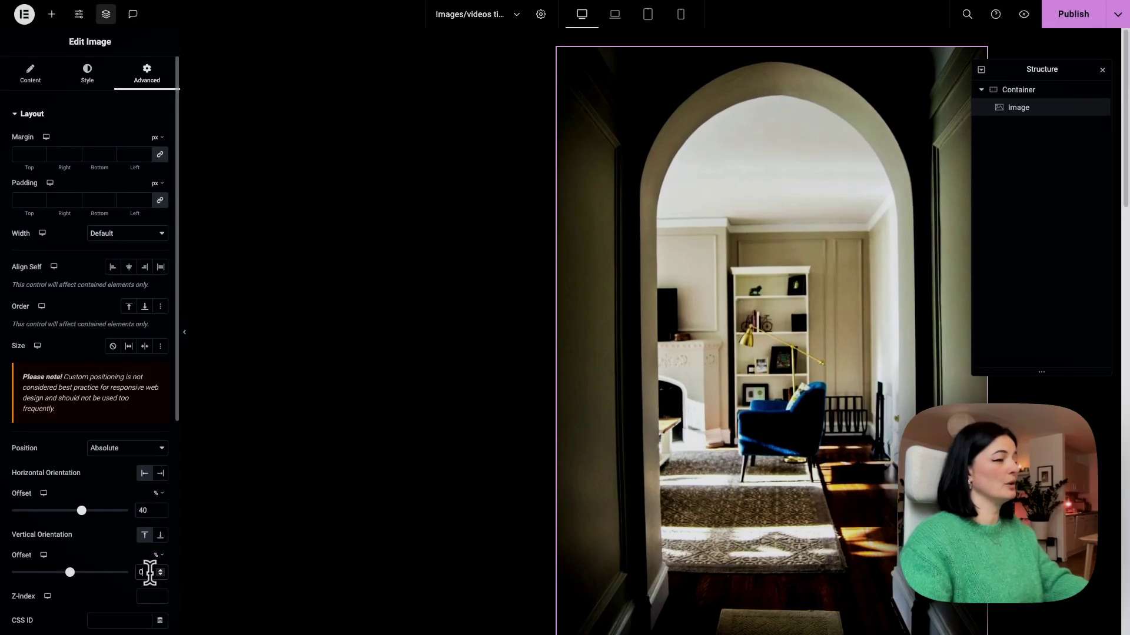
type("7")
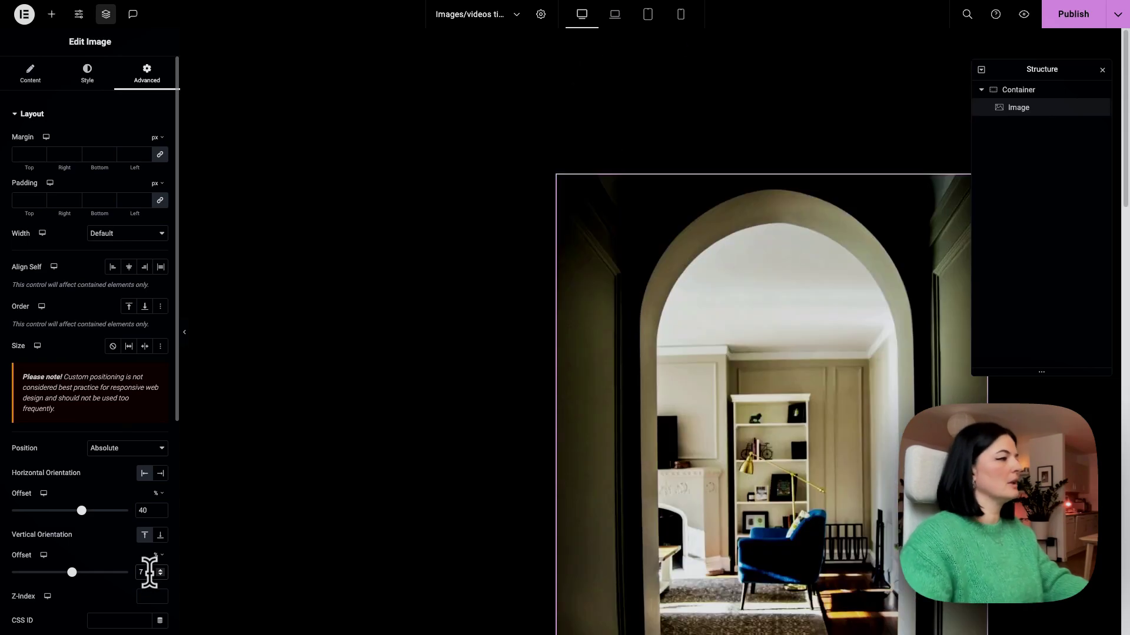
Style the doorway image at 100% width, 100% max width and 50 vh height
left_click(83, 88)
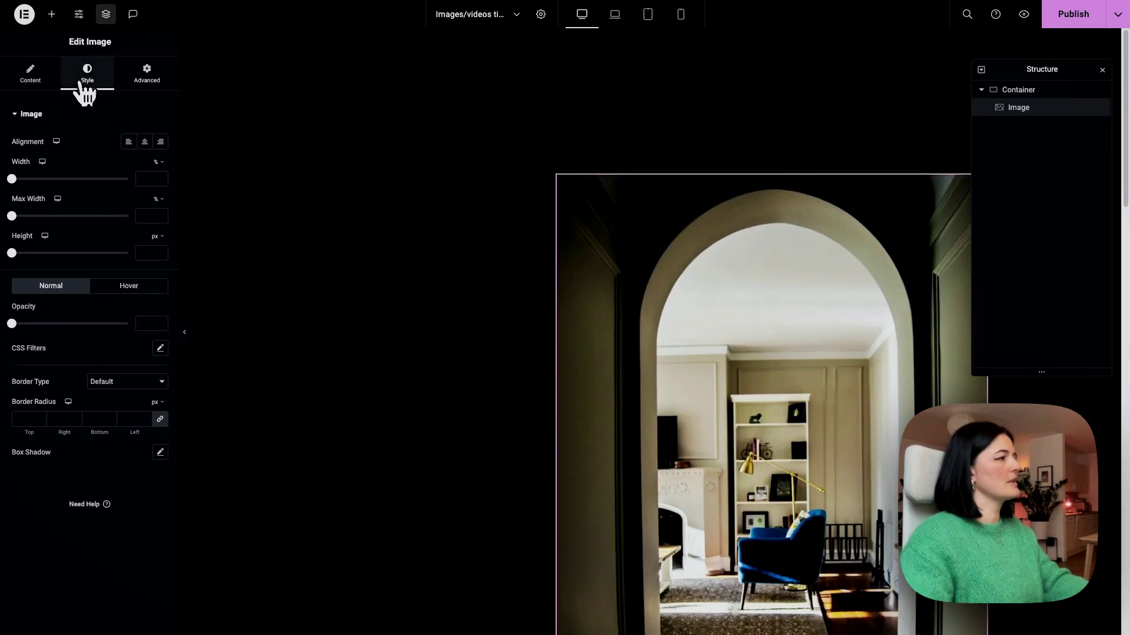
left_click_drag(13, 180, 131, 191)
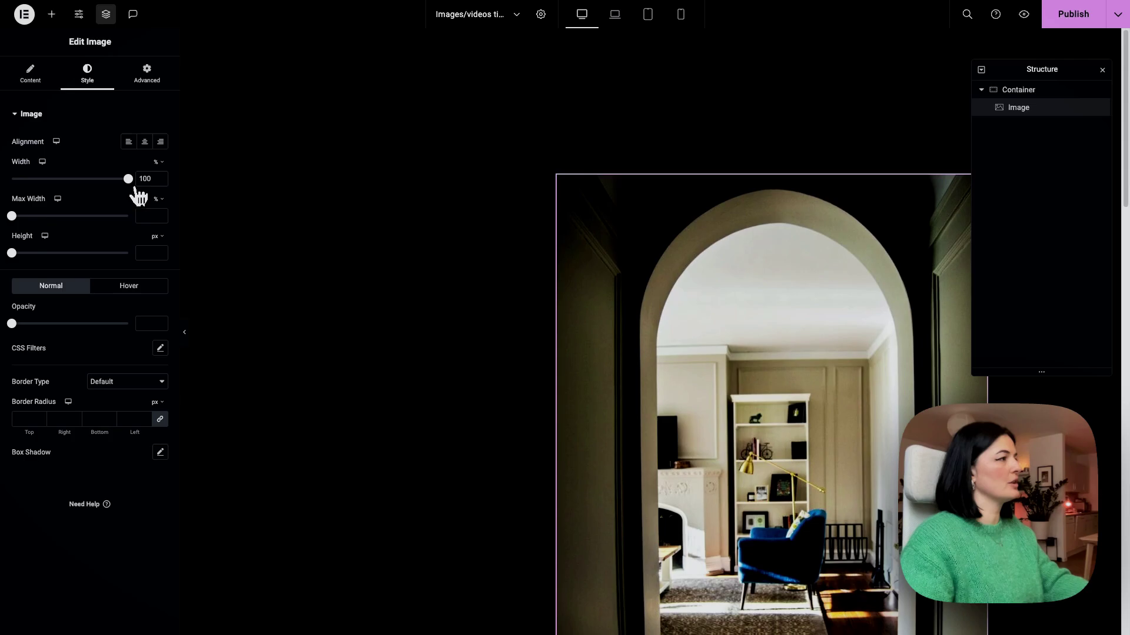
left_click_drag(12, 215, 130, 216)
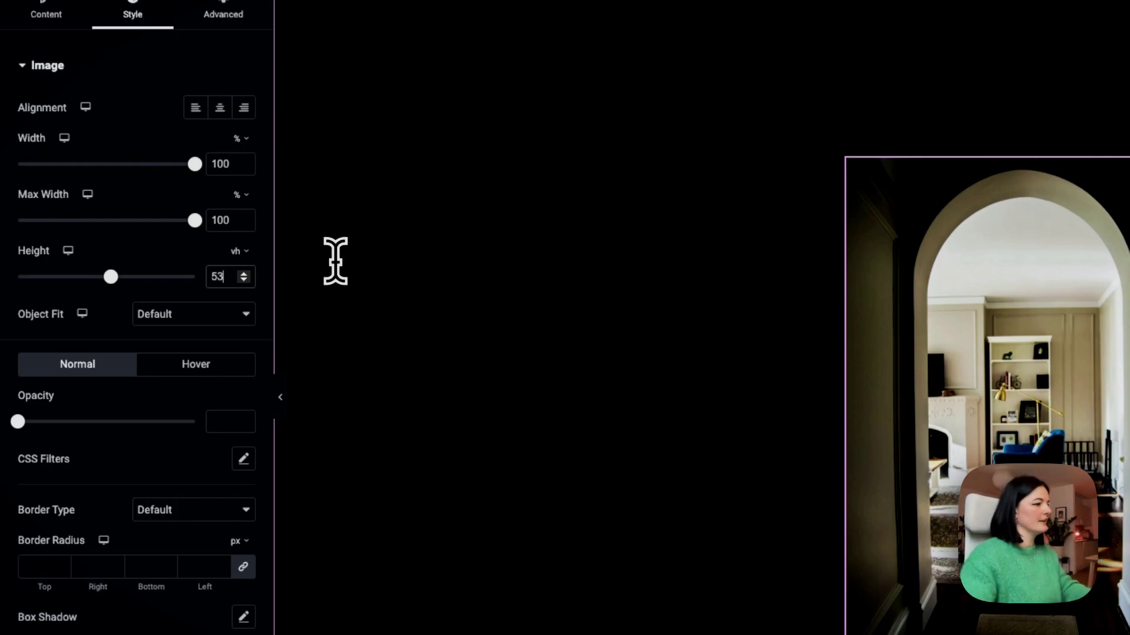
key("BackSpace")
key("BackSpace")
type("50")
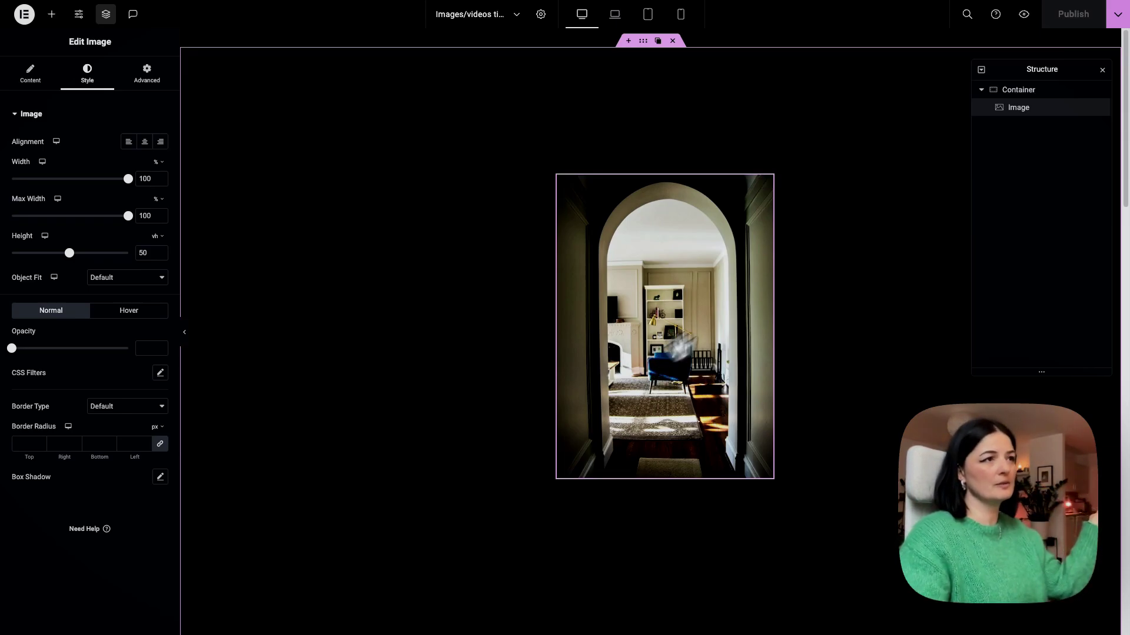
Duplicate the doorway image and swap the copy's picture for the dark dining-room photo
right_click(1053, 105)
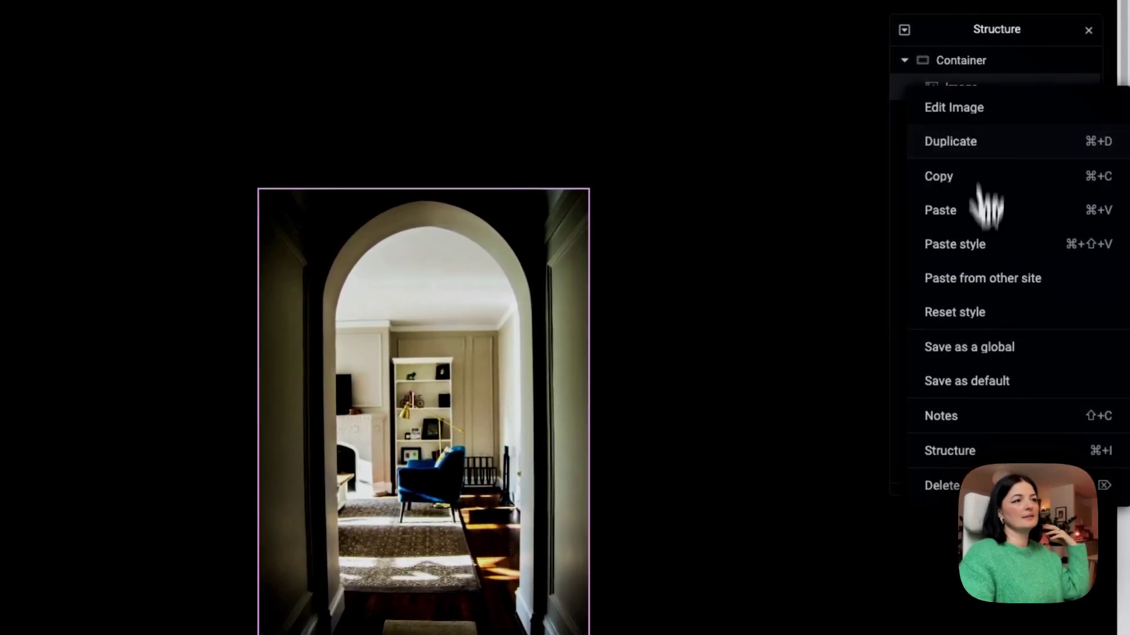
left_click(980, 144)
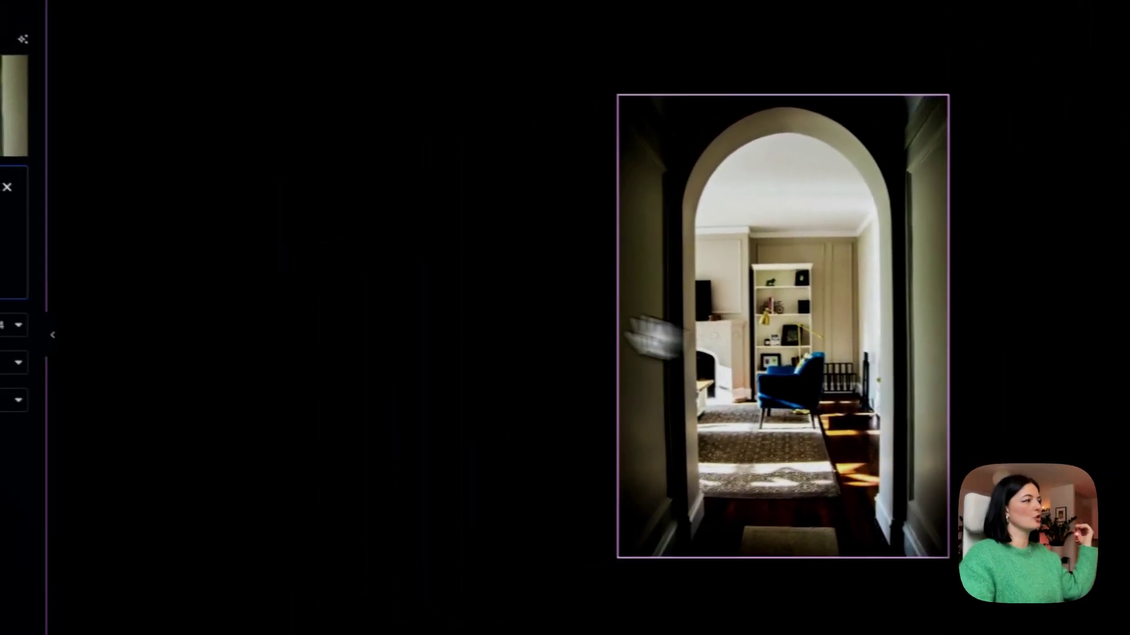
left_click(96, 50)
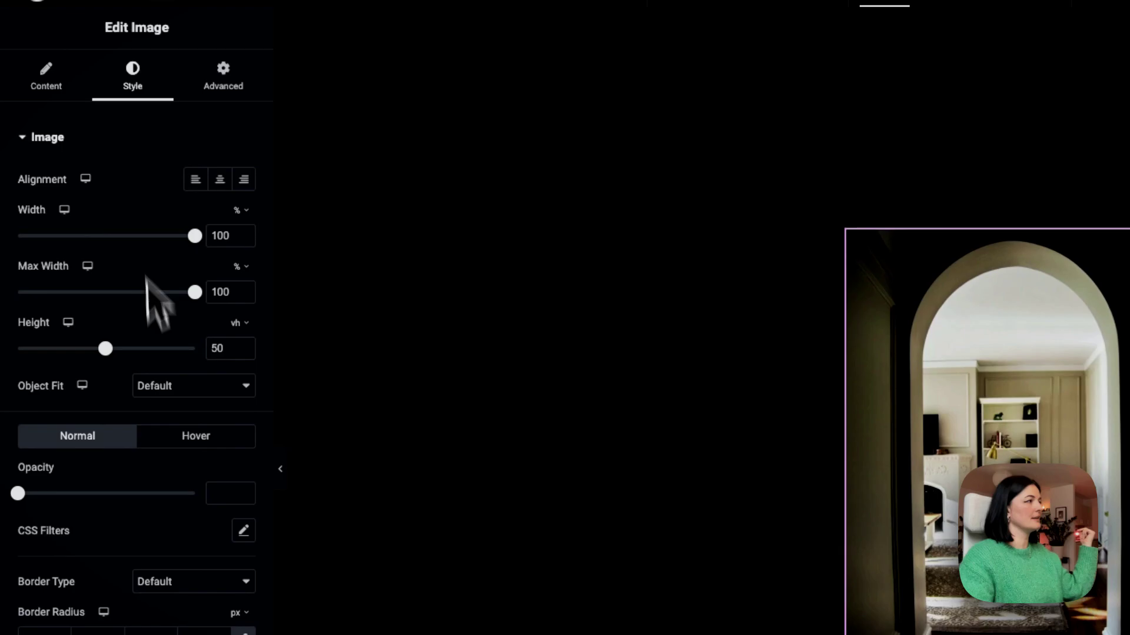
left_click(82, 82)
left_click(132, 247)
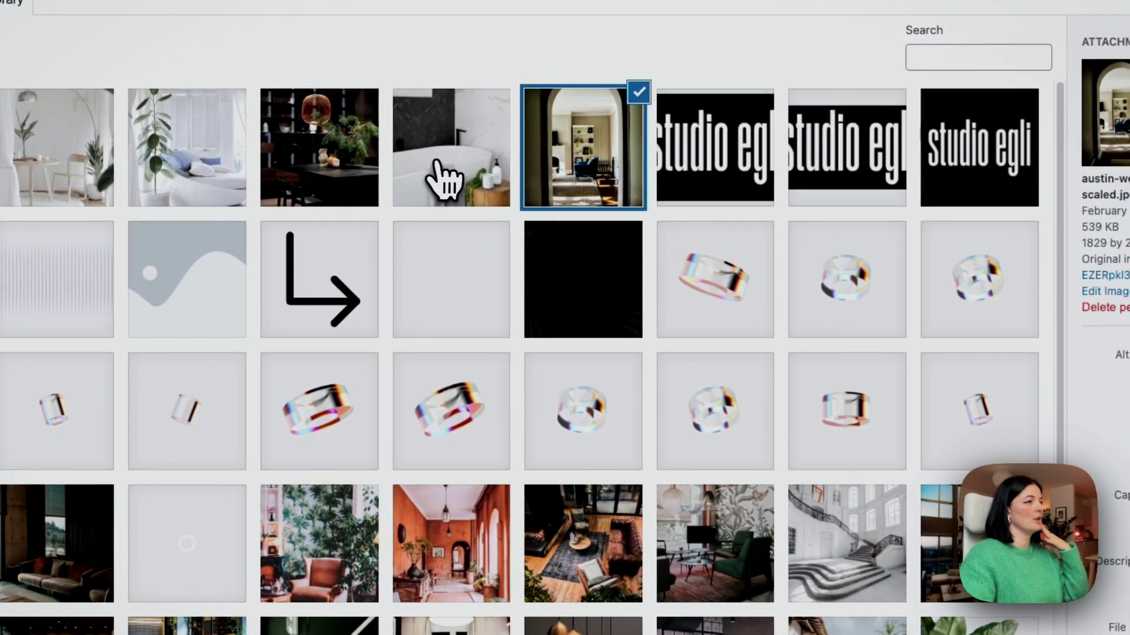
left_click(376, 176)
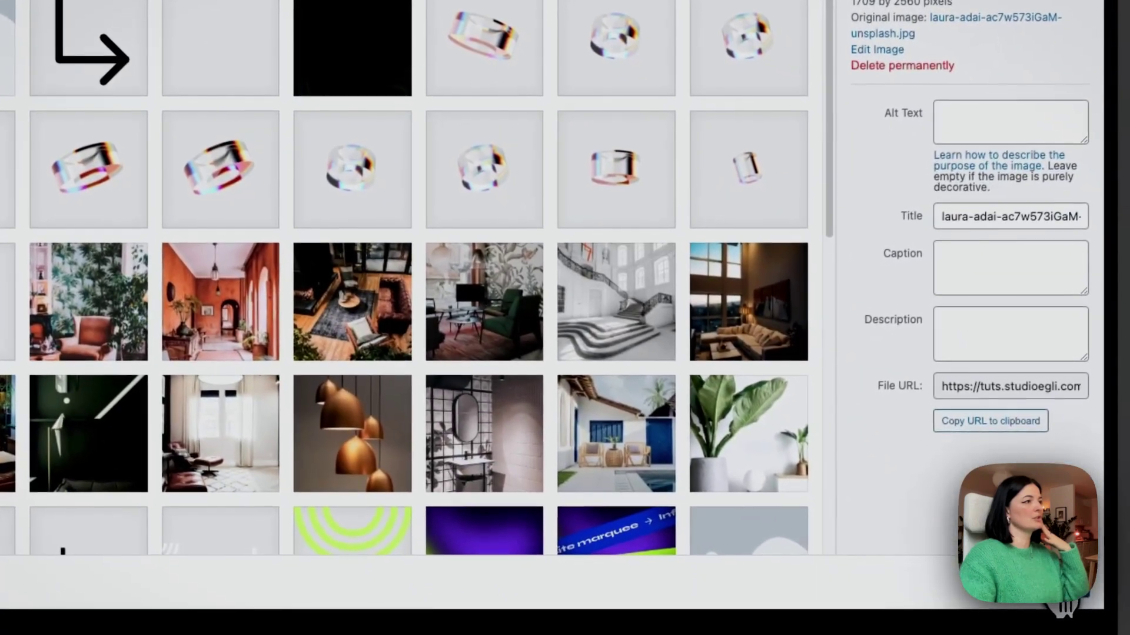
left_click(1065, 606)
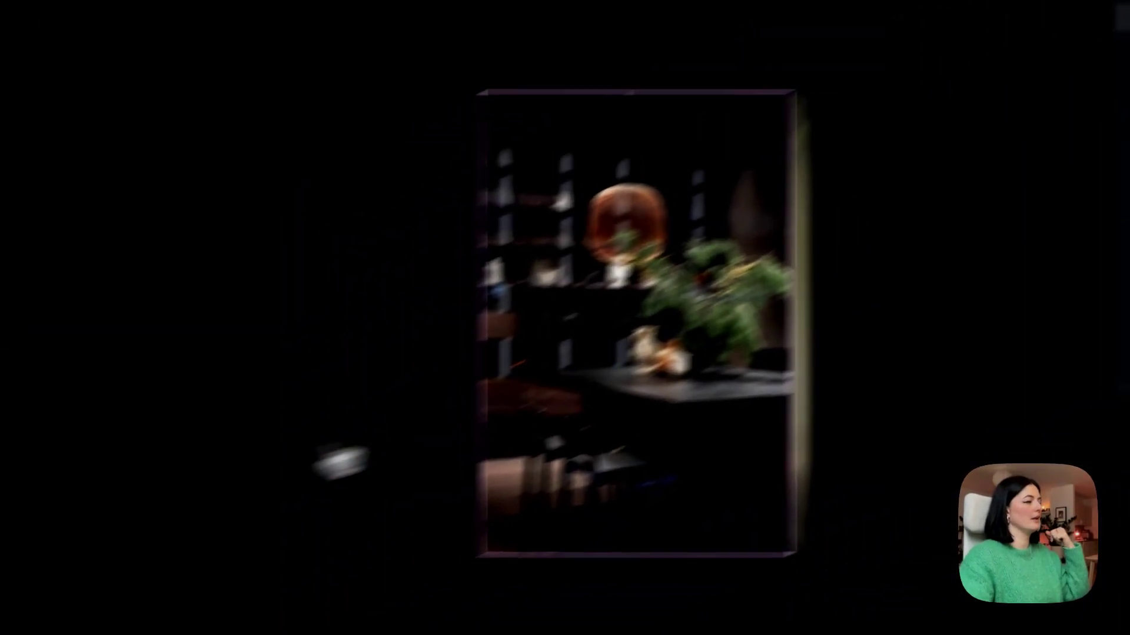
Assign the dining-room image a CSS class name in its Advanced settings
left_click(168, 496)
type("image-2")
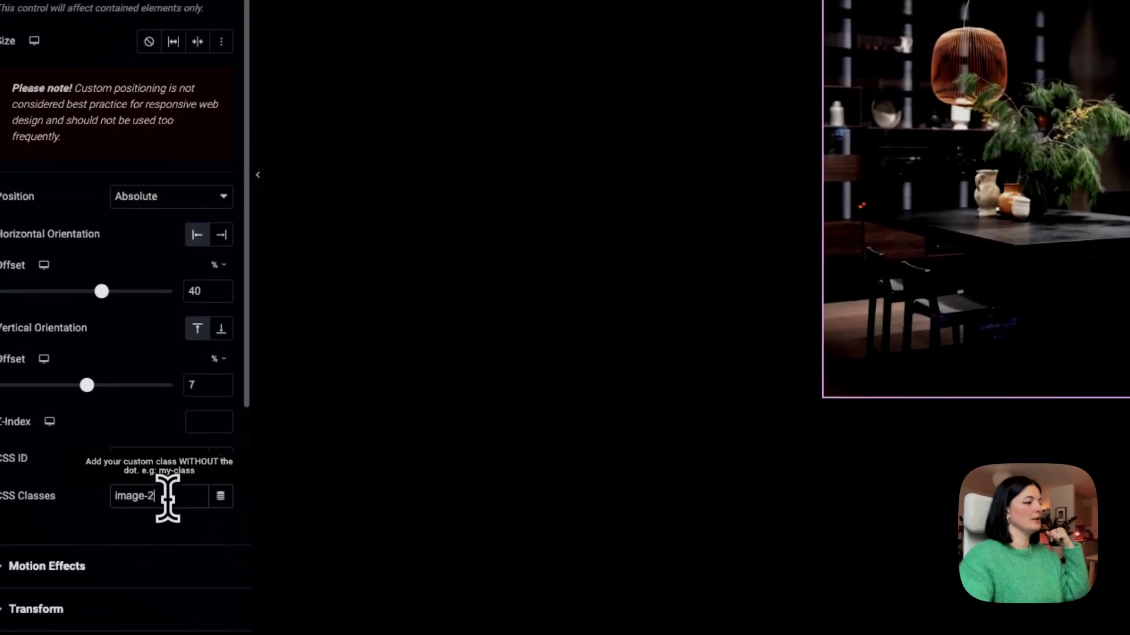
key("BackSpace")
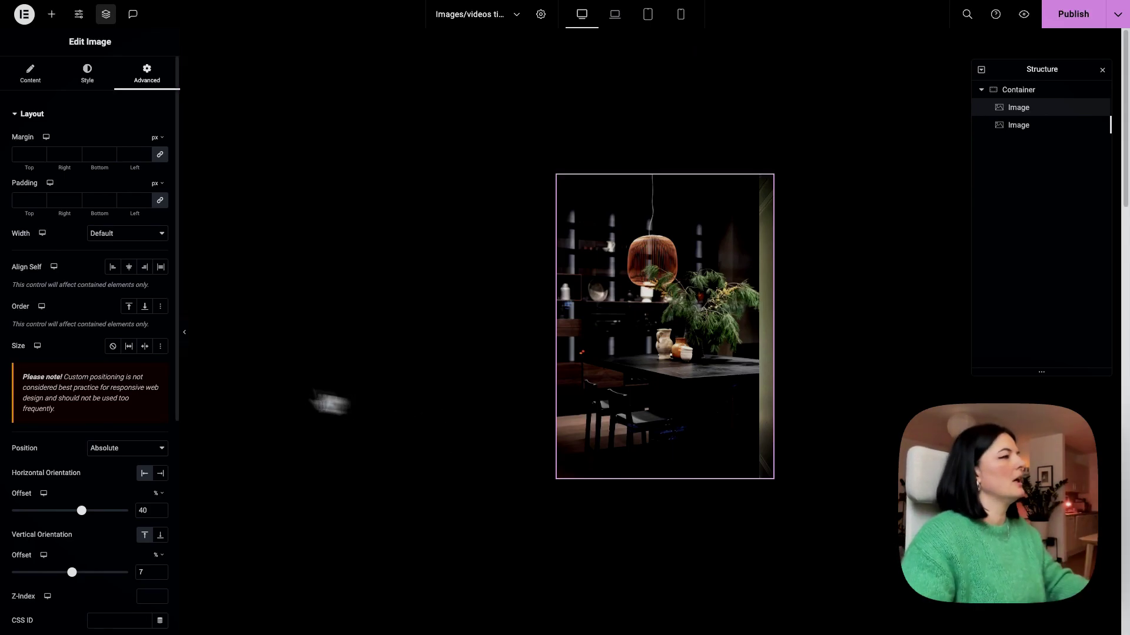
Tilt the image a couple of degrees with the Transform rotate control
scroll(89, 475, "down", 5)
left_click(76, 451)
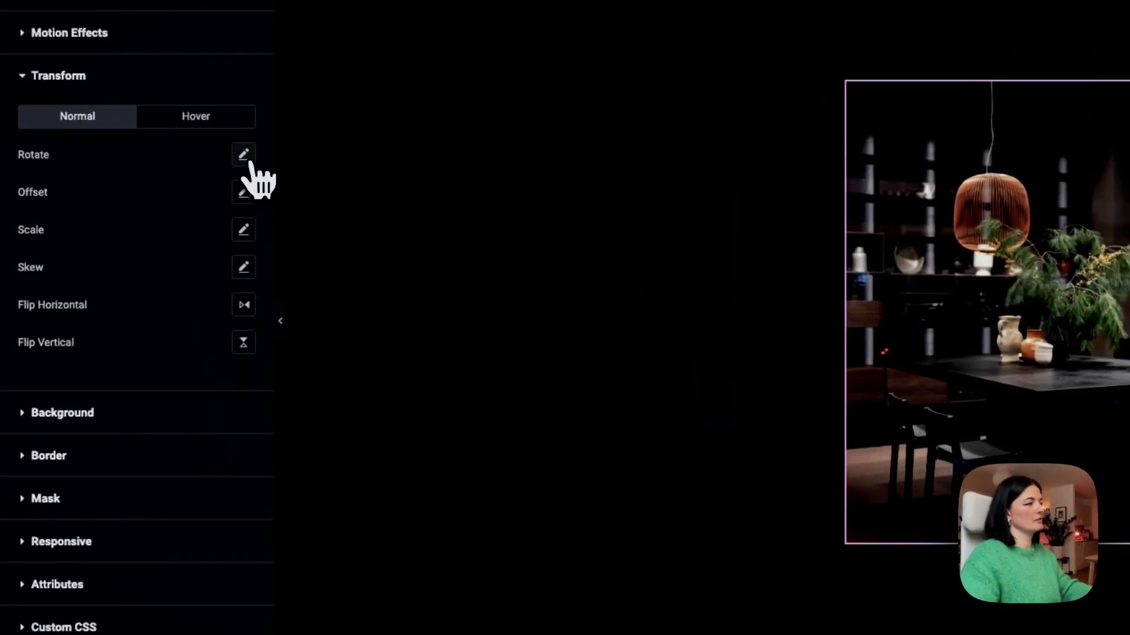
left_click(244, 156)
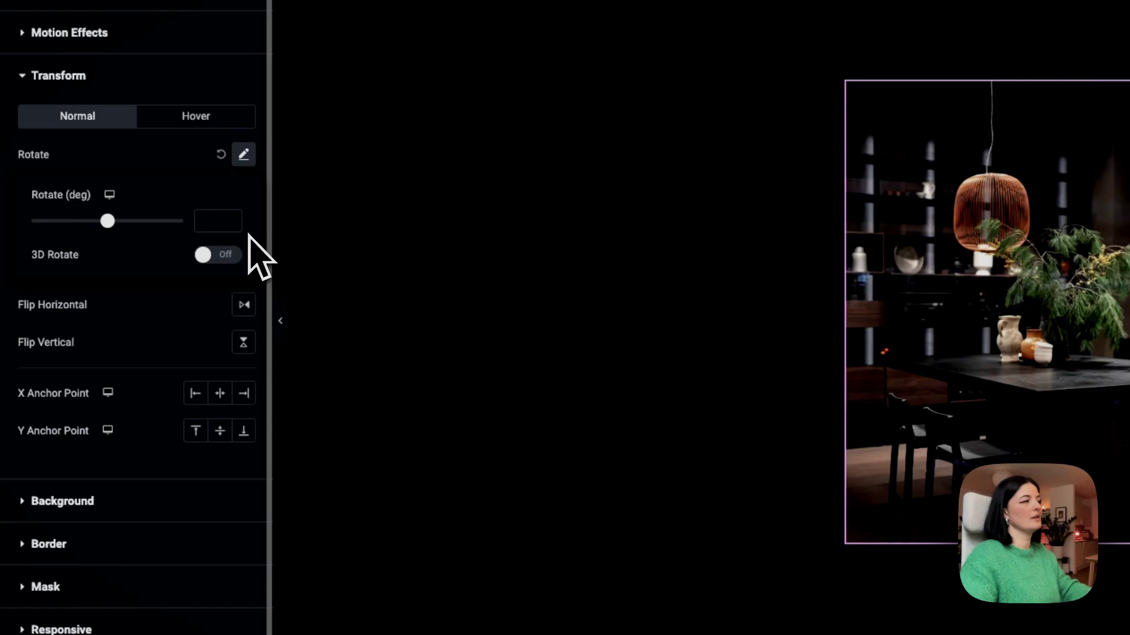
left_click(230, 225)
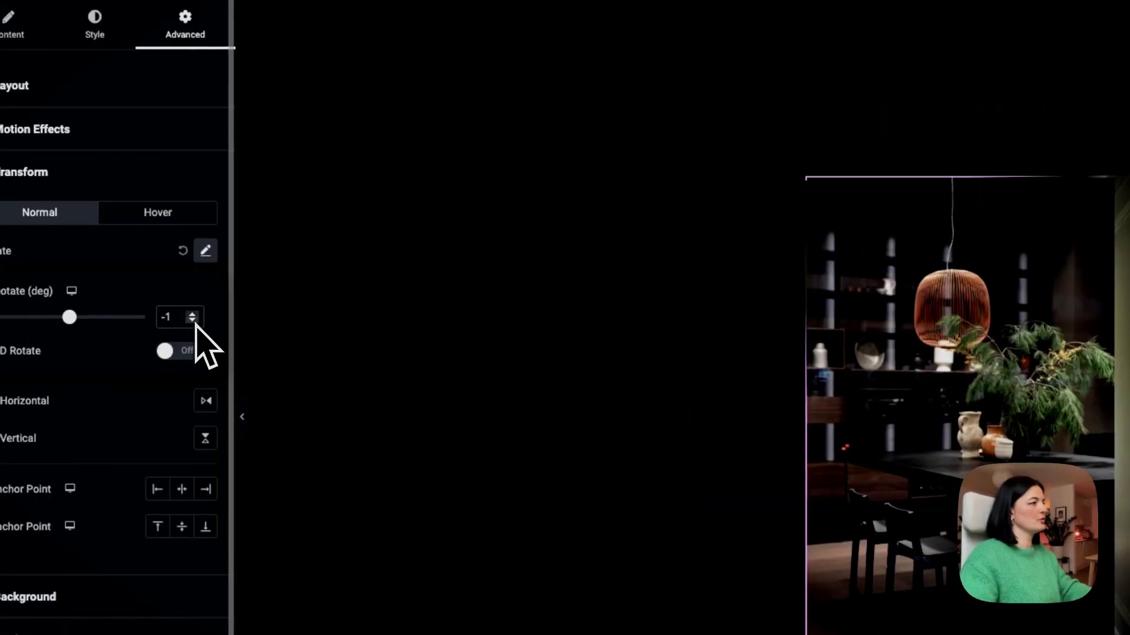
left_click(230, 225)
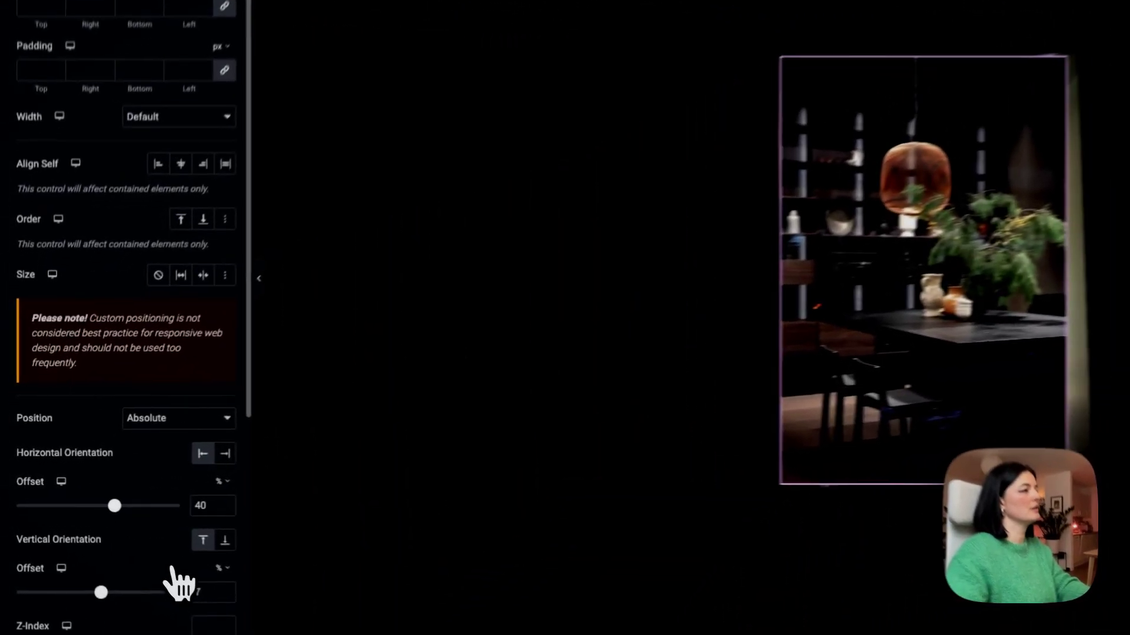
Set the dining-room image's rotation to 4 degrees and publish the page
scroll(174, 569, "down", 5)
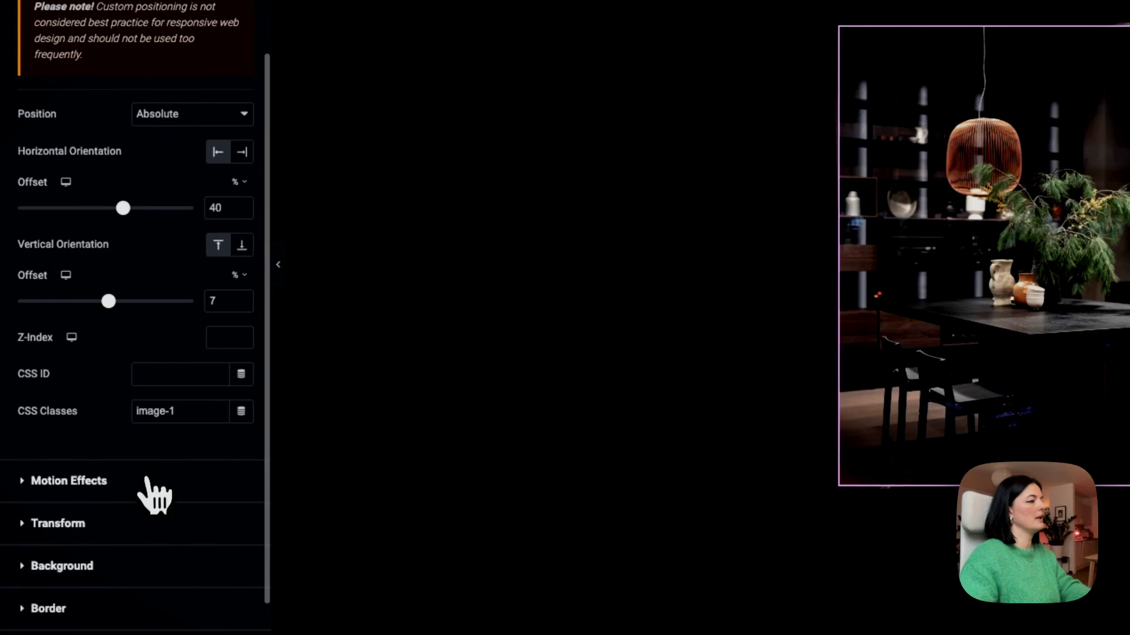
left_click(98, 519)
left_click(243, 178)
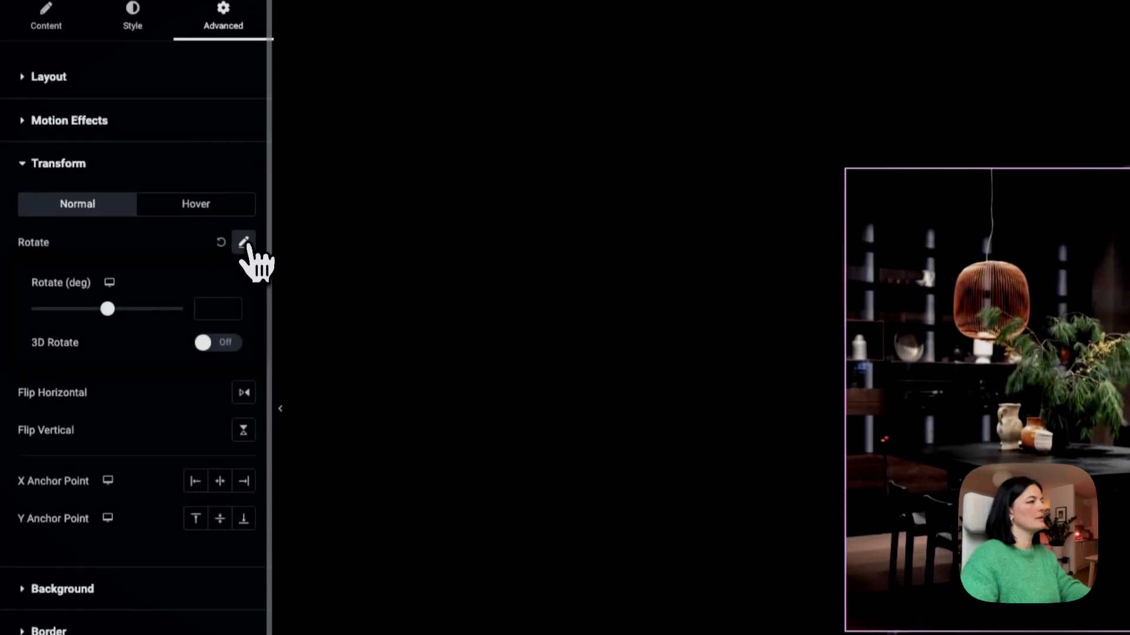
left_click(217, 316)
type("5")
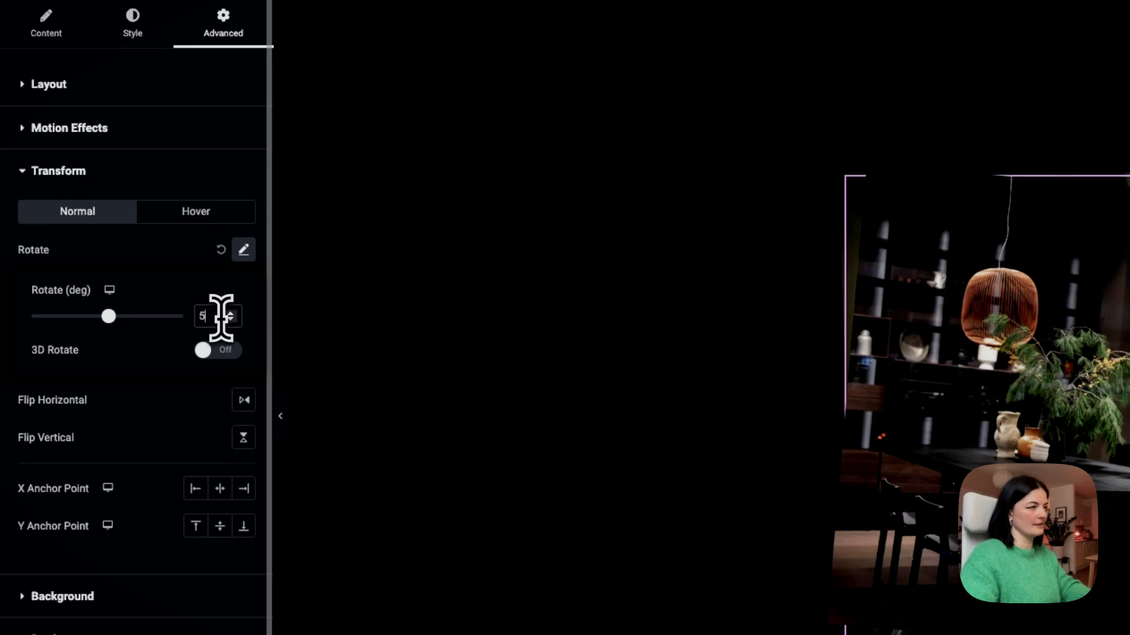
left_click(230, 320)
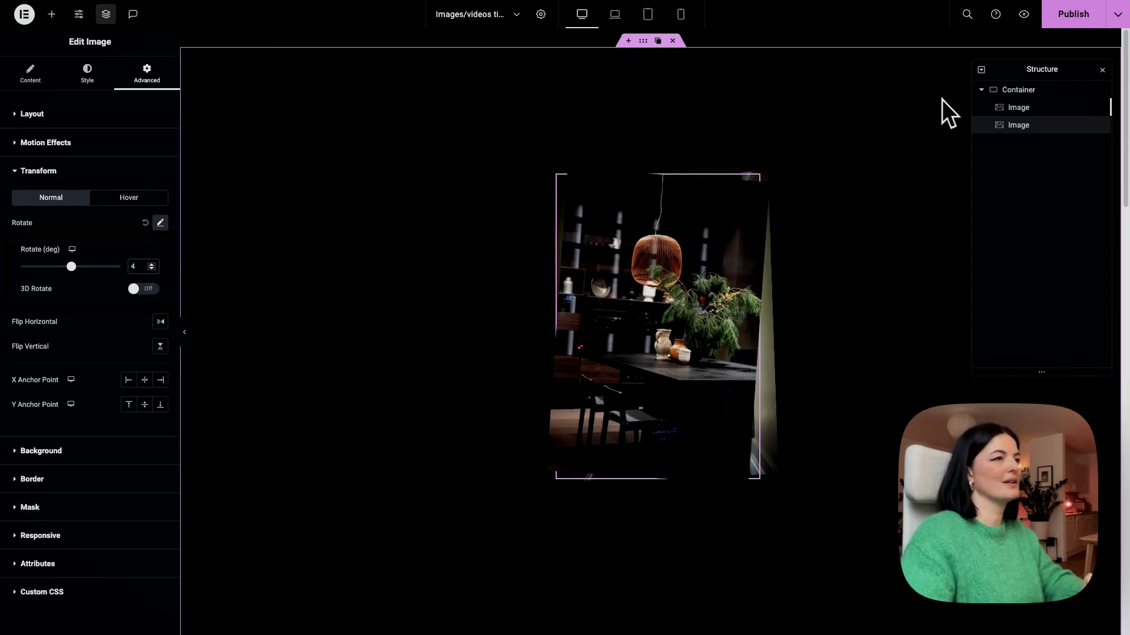
left_click(1068, 22)
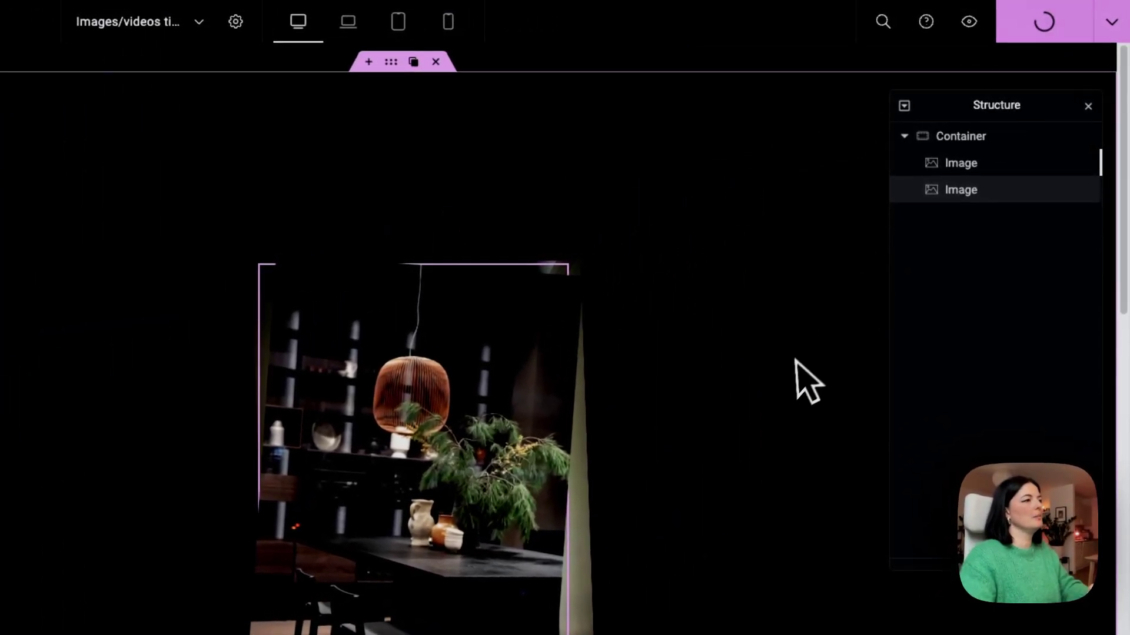
Duplicate the second image and give the copy the CSS class 'trigger-image'
right_click(980, 191)
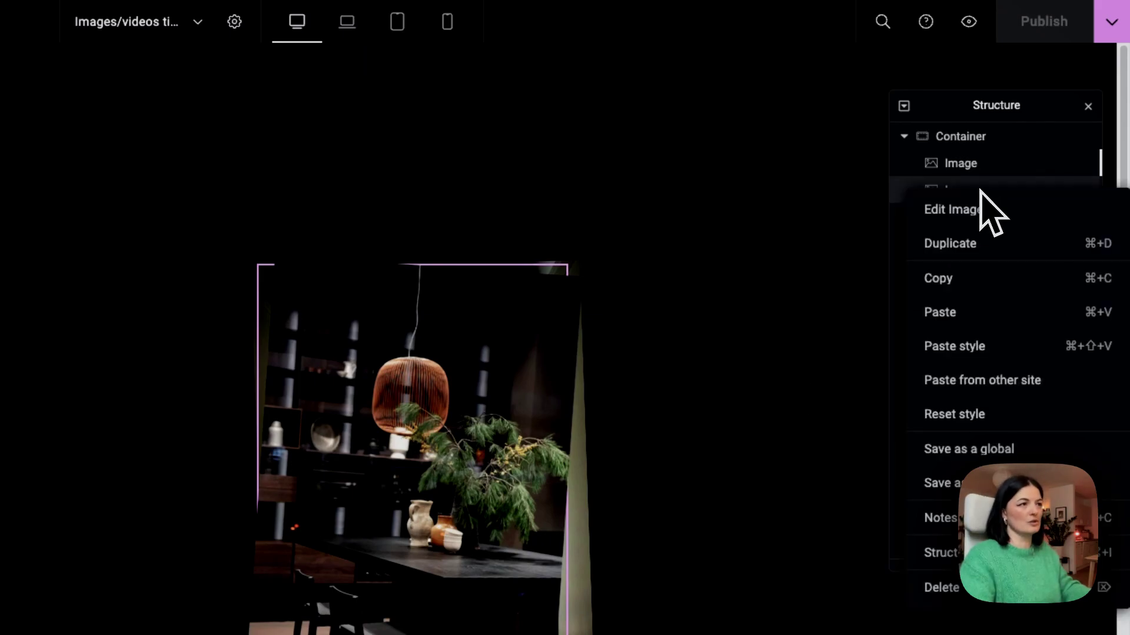
left_click(992, 267)
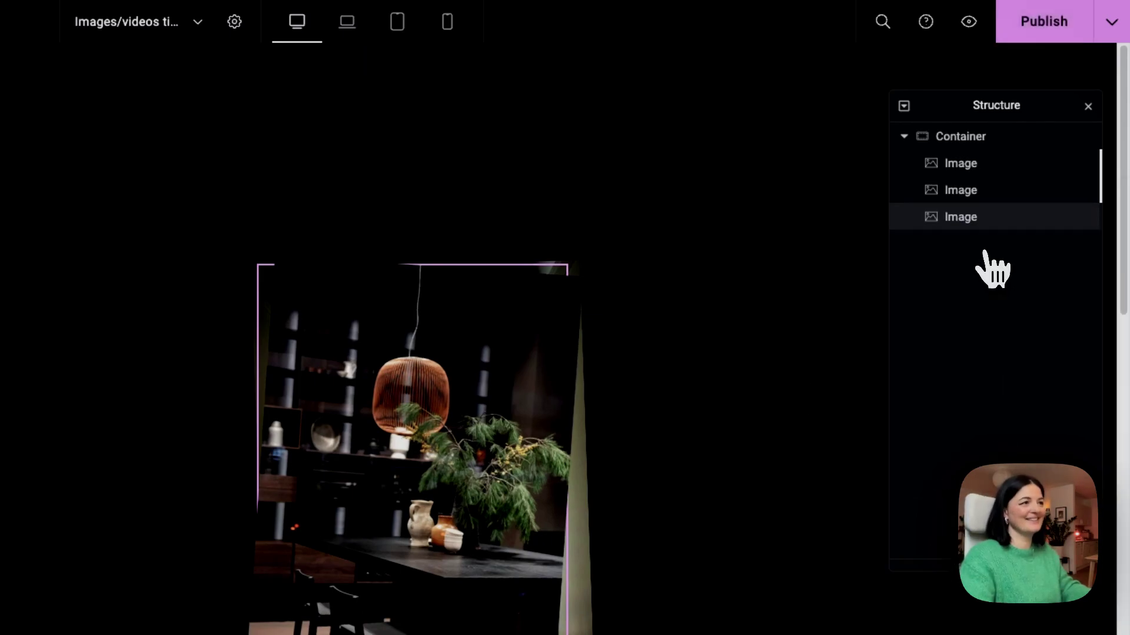
left_click(965, 229)
left_click(226, 80)
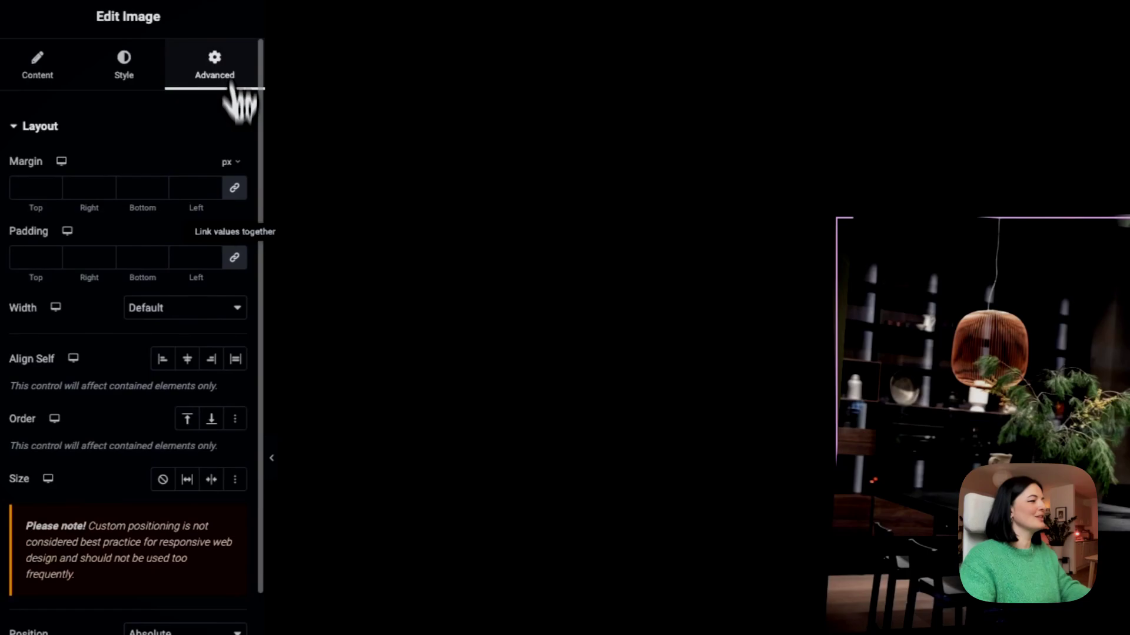
scroll(187, 592, "down", 5)
scroll(187, 591, "down", 2)
triple_click(185, 360)
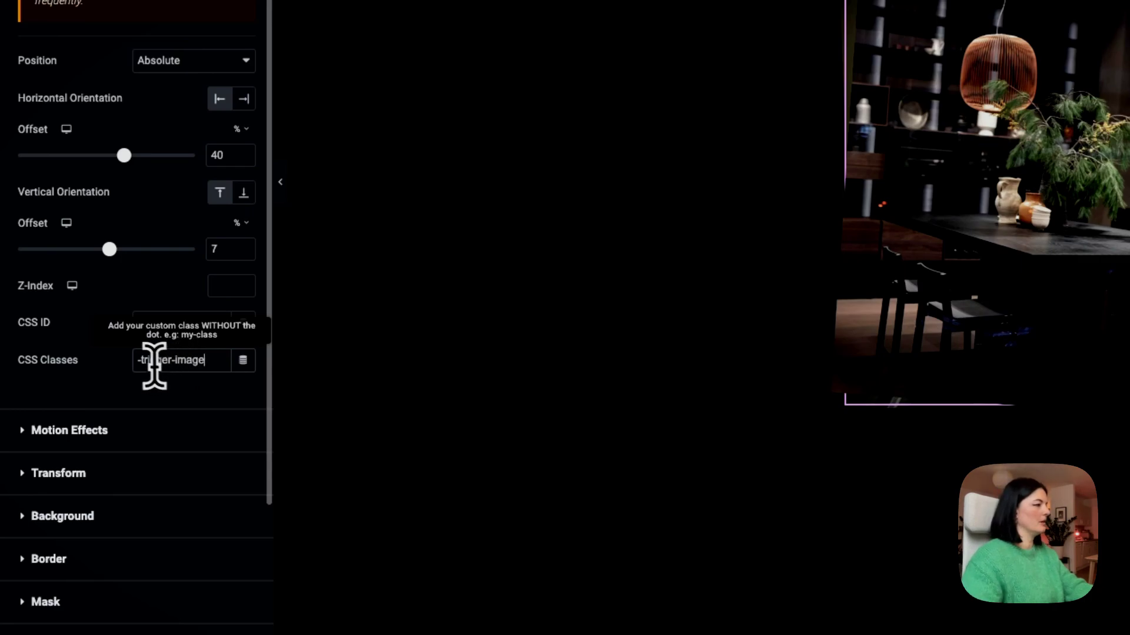
left_click(137, 360)
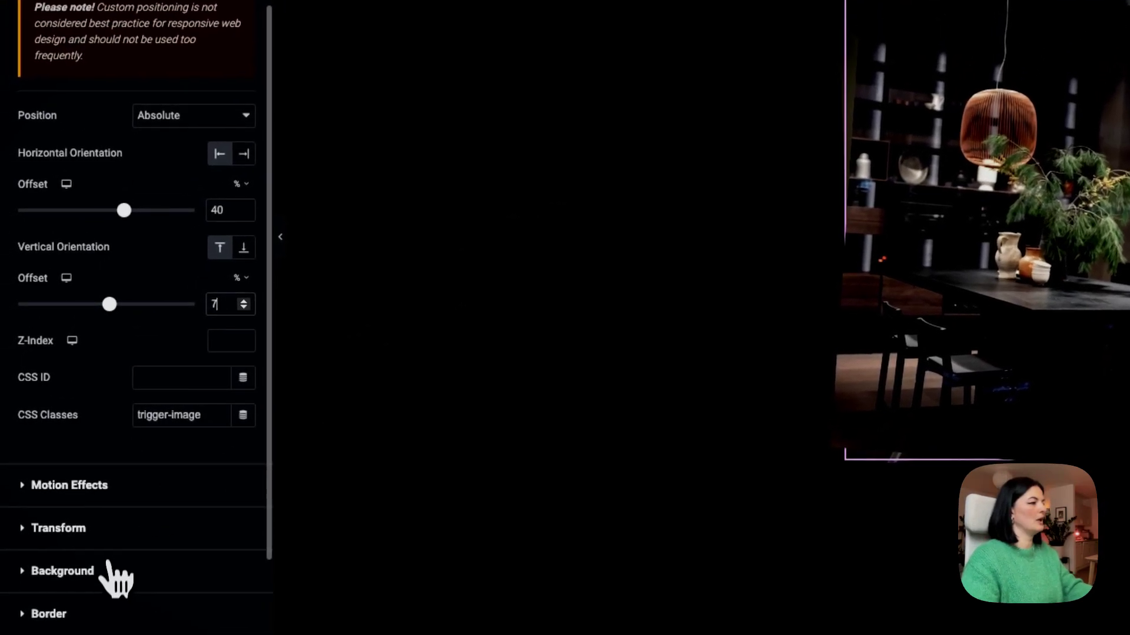
Reset the copy's rotation to default and lower its vertical offset to 6%
left_click(112, 527)
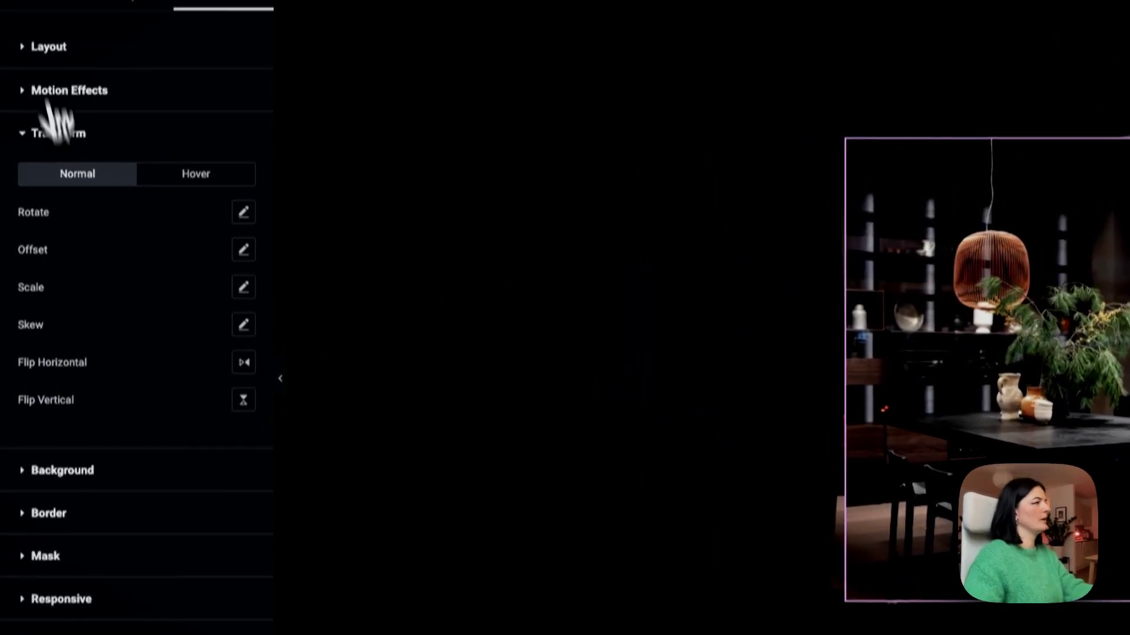
left_click(50, 46)
scroll(185, 501, "down", 3)
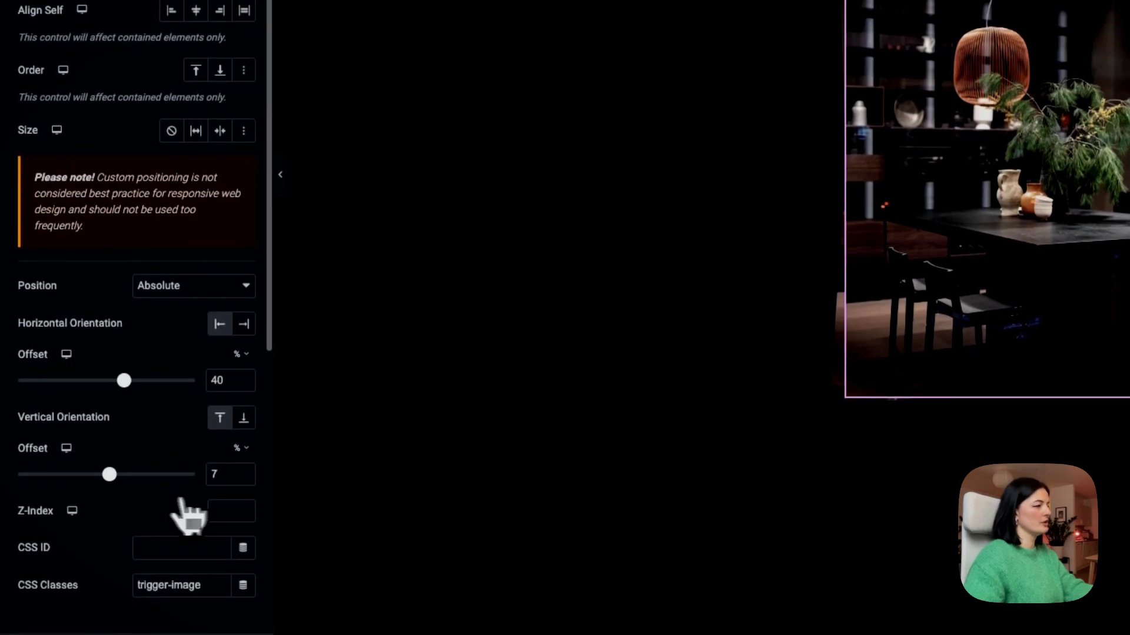
left_click(244, 478)
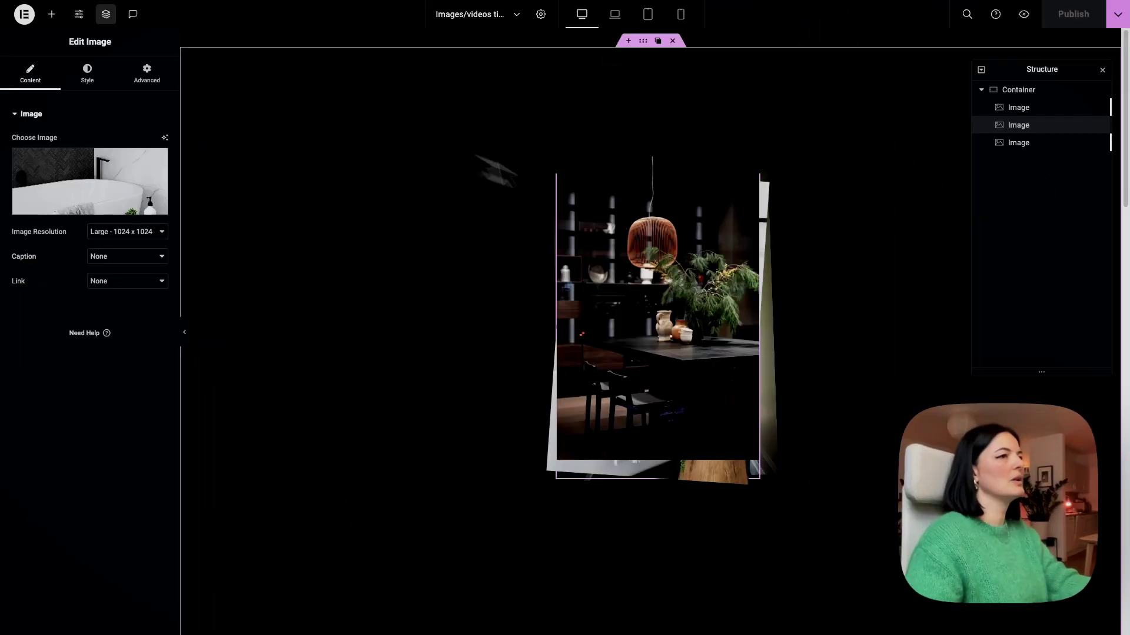
Add a centered H1 heading to the images' container
left_click(1022, 92)
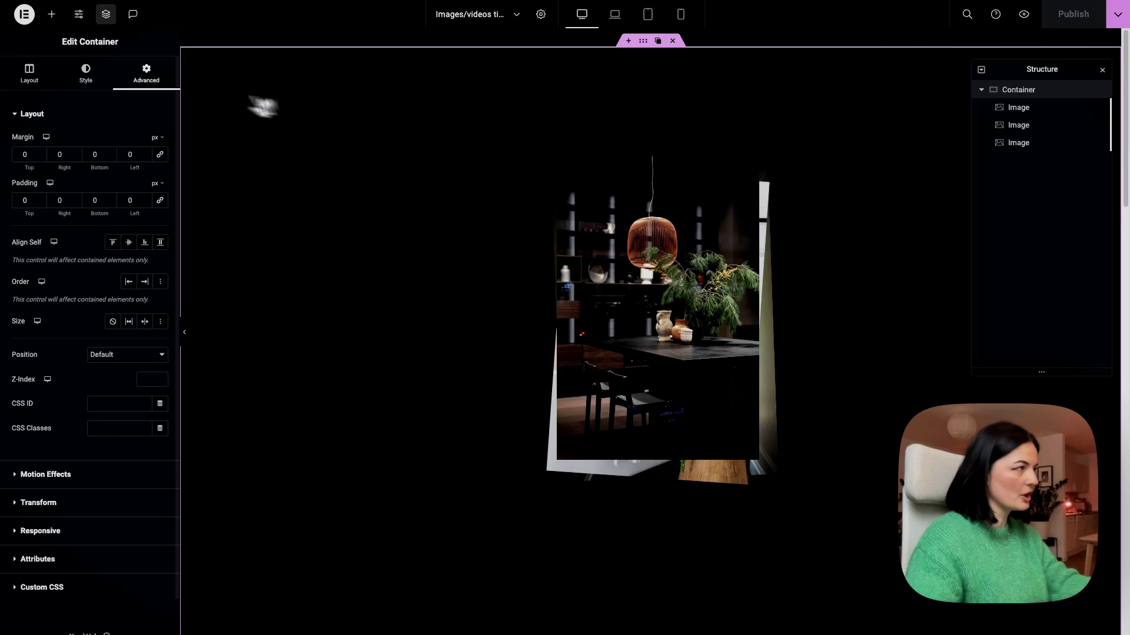
left_click(29, 74)
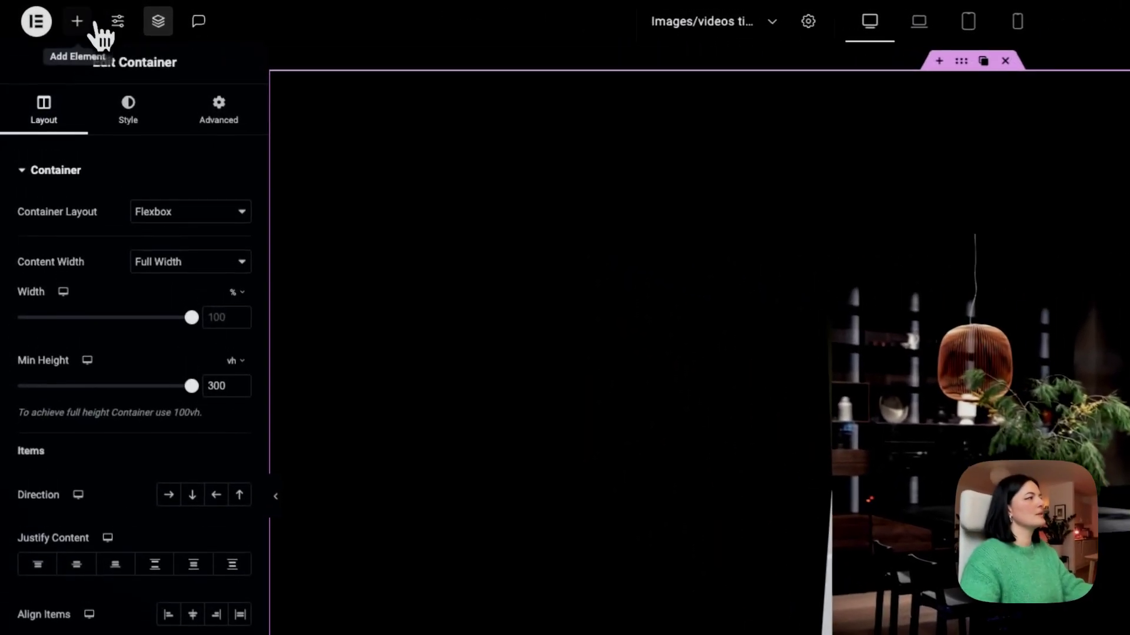
left_click(52, 14)
left_click(91, 438)
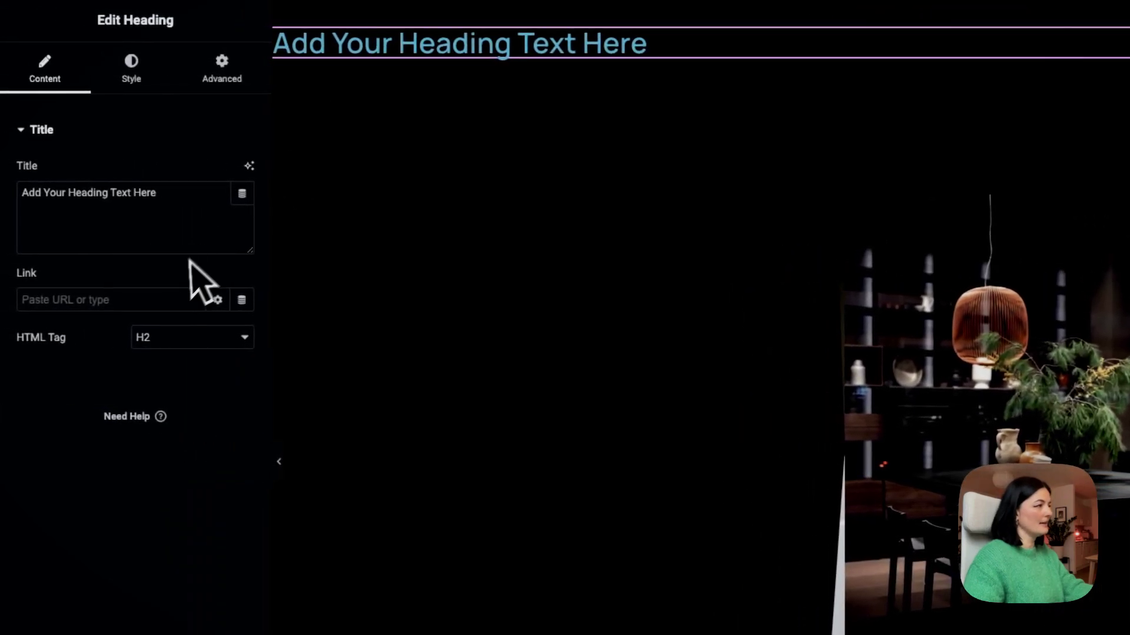
left_click(178, 342)
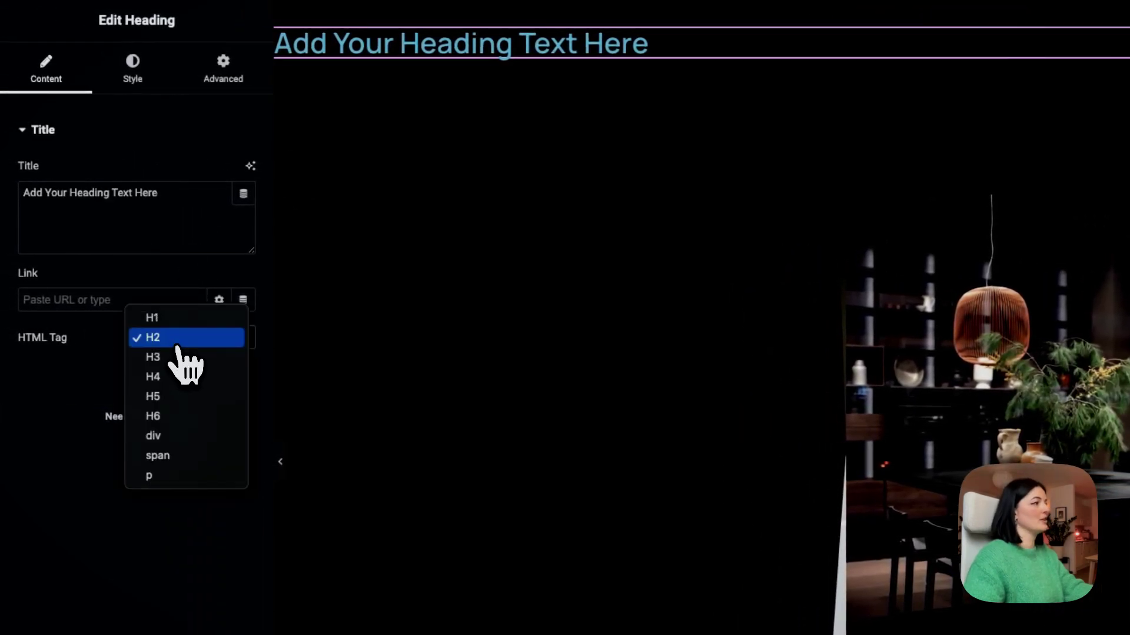
left_click(177, 317)
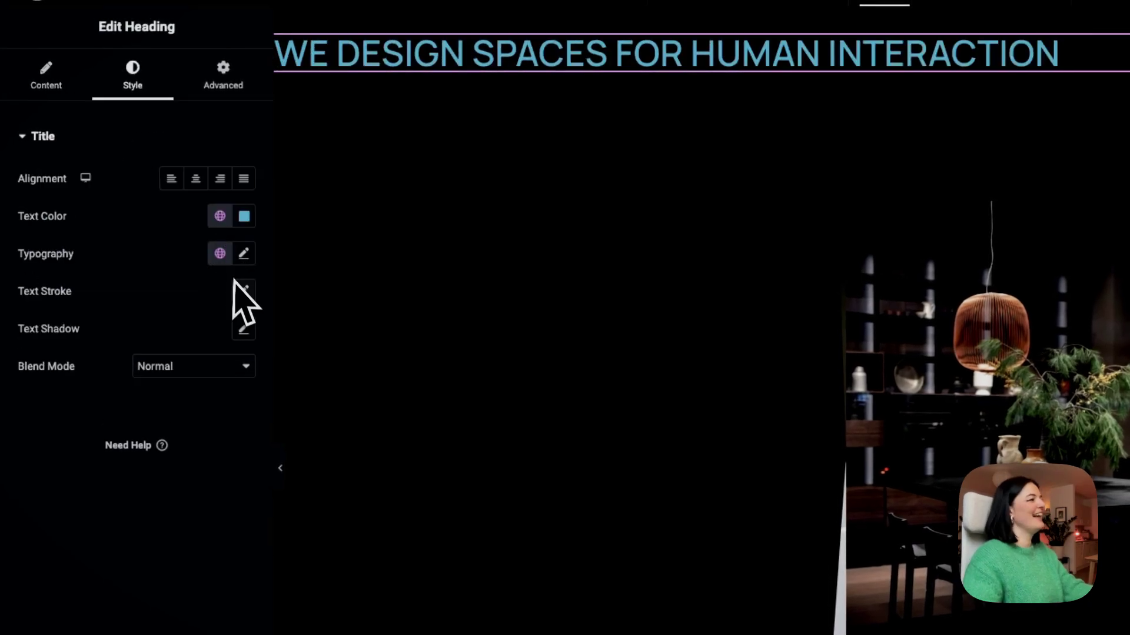
left_click(196, 181)
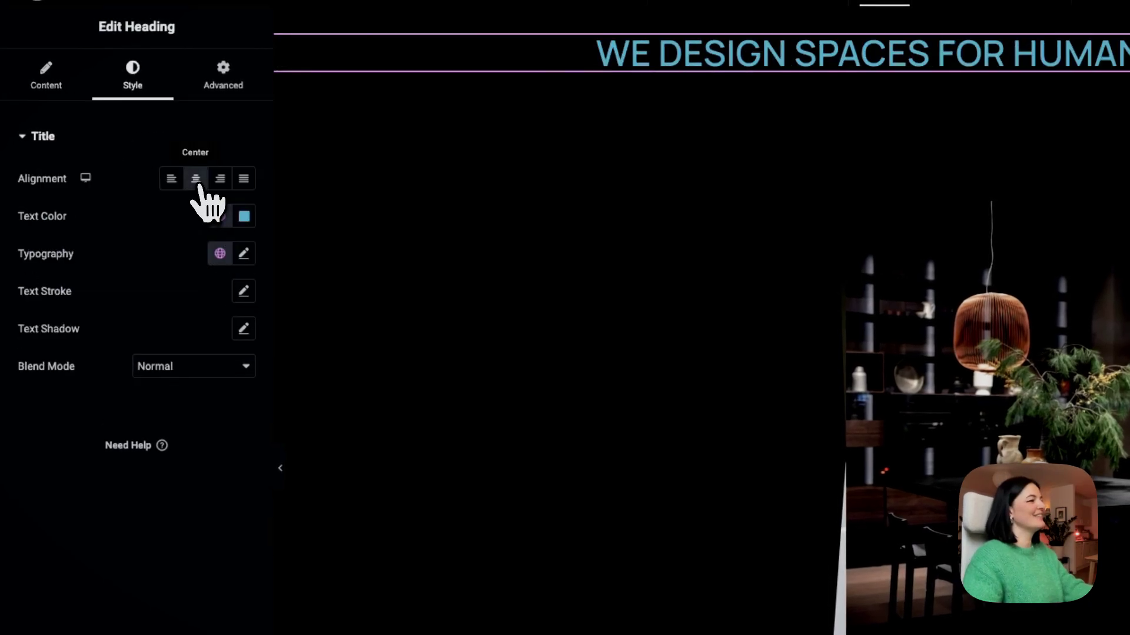
Color the heading text with the light grey global colour 'chach'
left_click(244, 217)
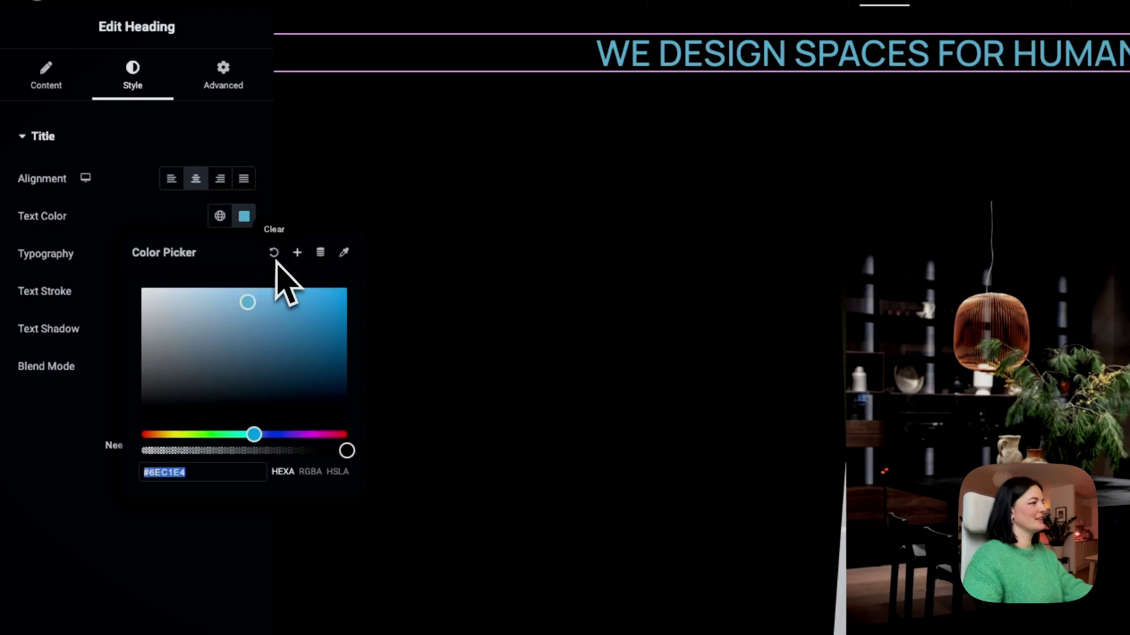
left_click(219, 216)
scroll(176, 418, "down", 3)
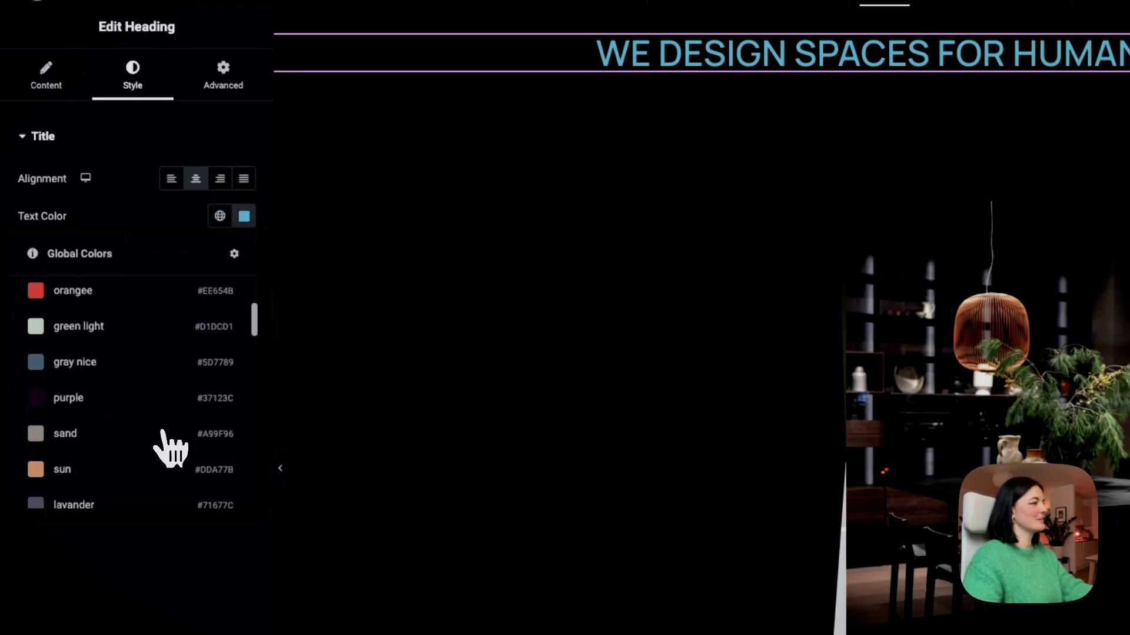
scroll(153, 453, "down", 6)
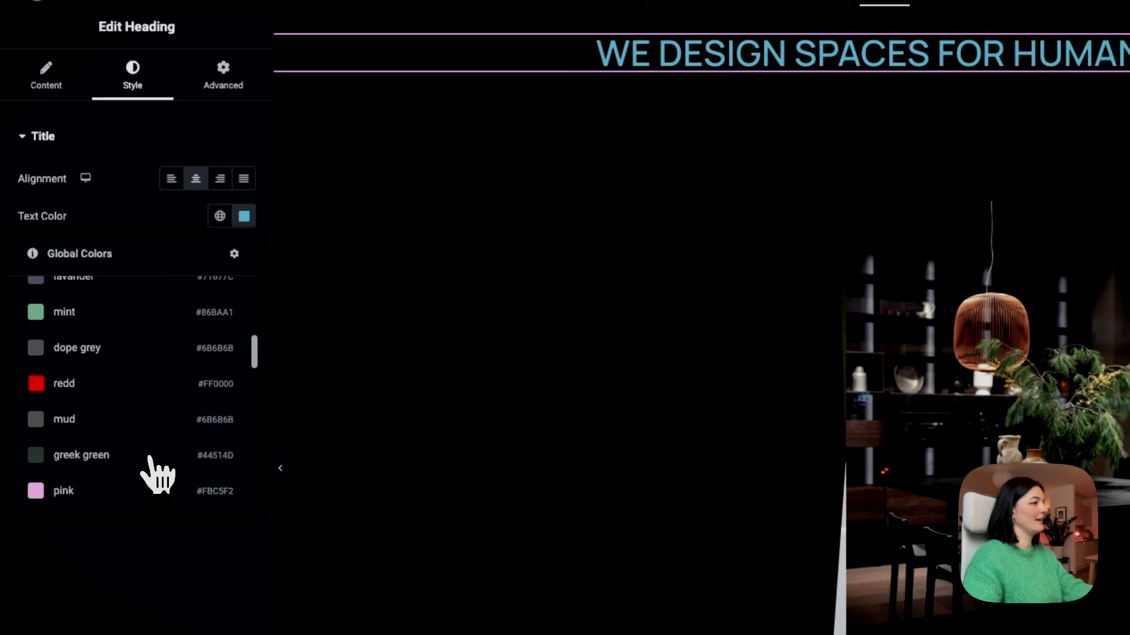
scroll(151, 465, "down", 2)
left_click(138, 447)
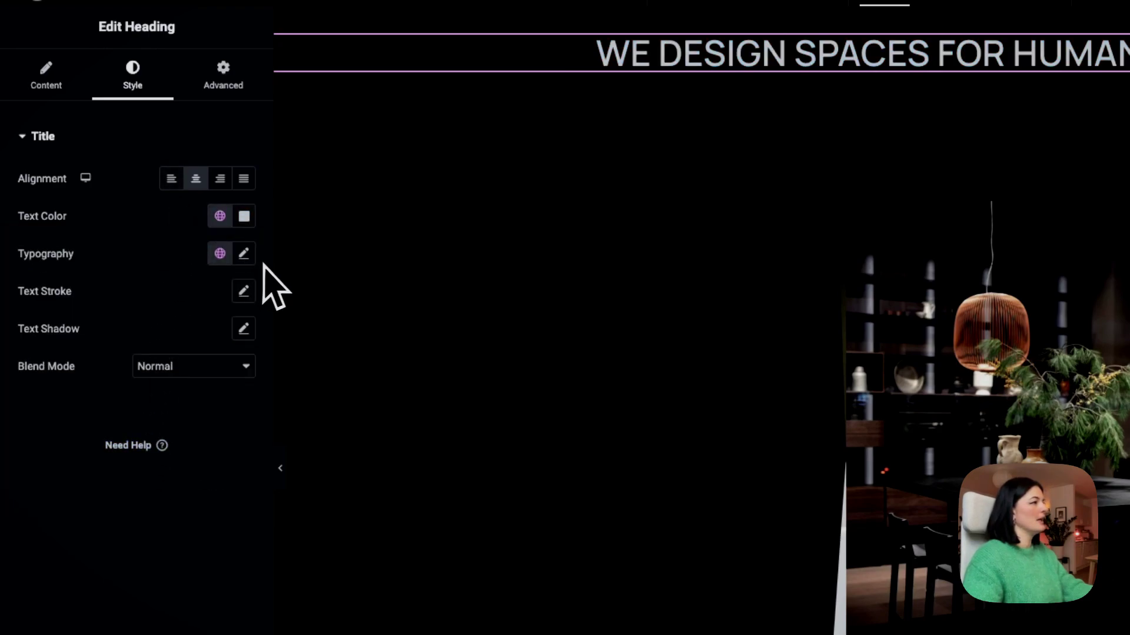
Set the heading typography to Atleigh Typeface, 10.5 rem, weight 500 (Medium)
left_click(244, 253)
left_click(219, 347)
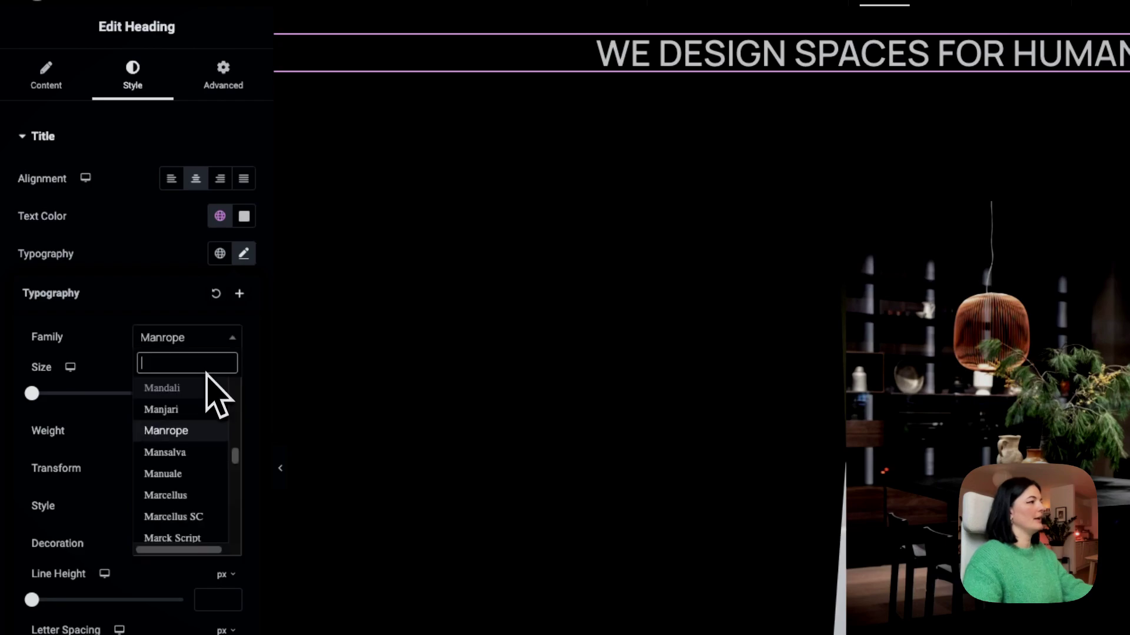
type("atl")
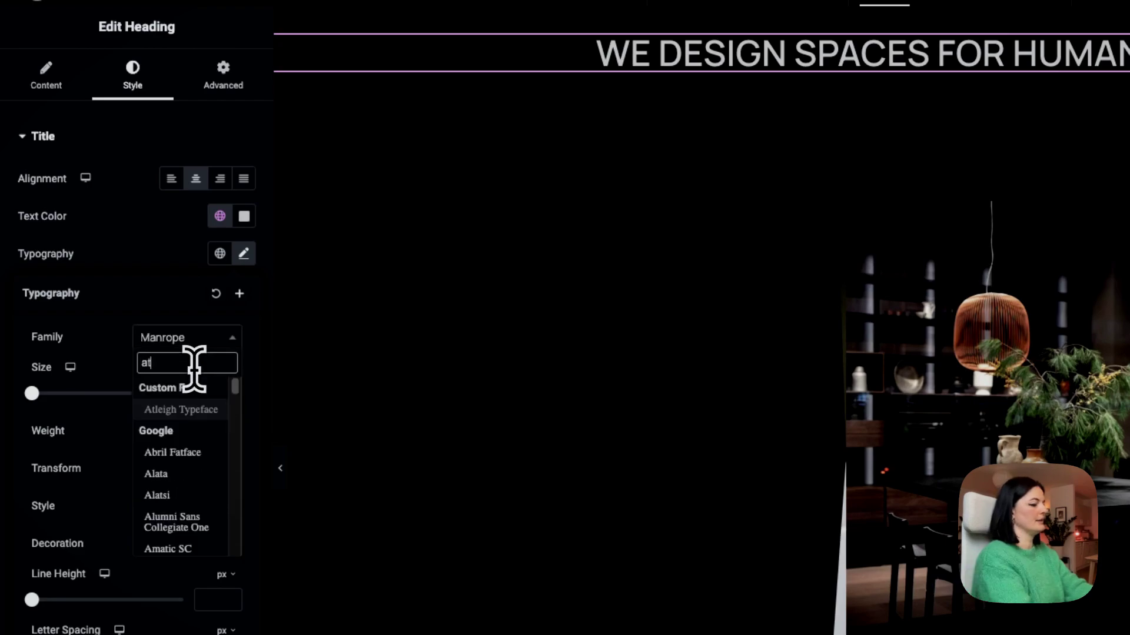
left_click(200, 410)
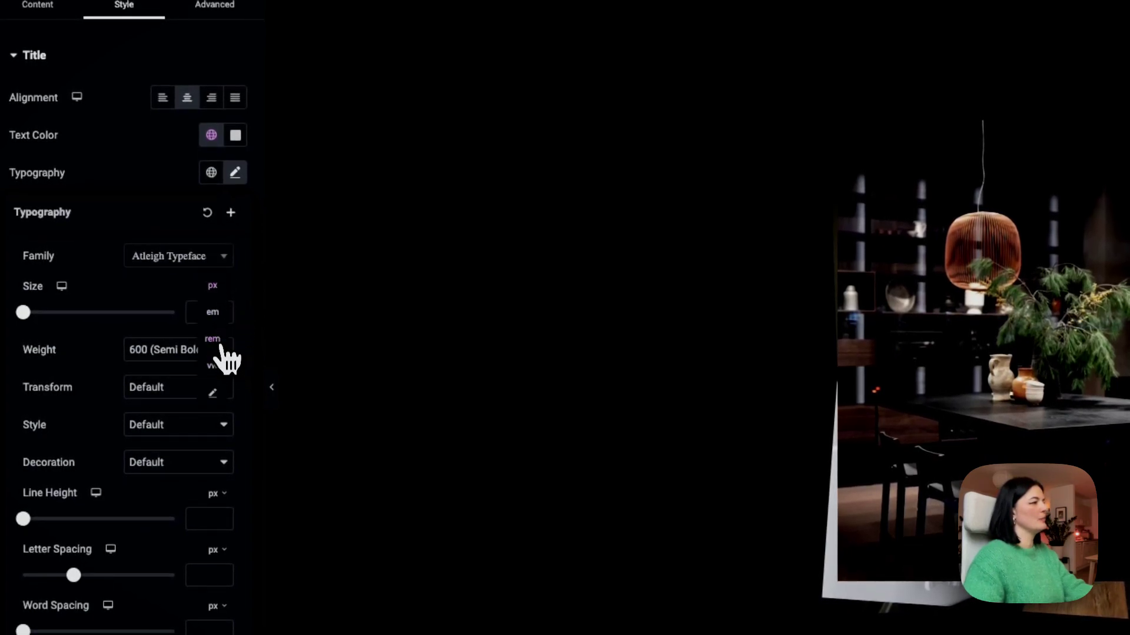
type("10.5")
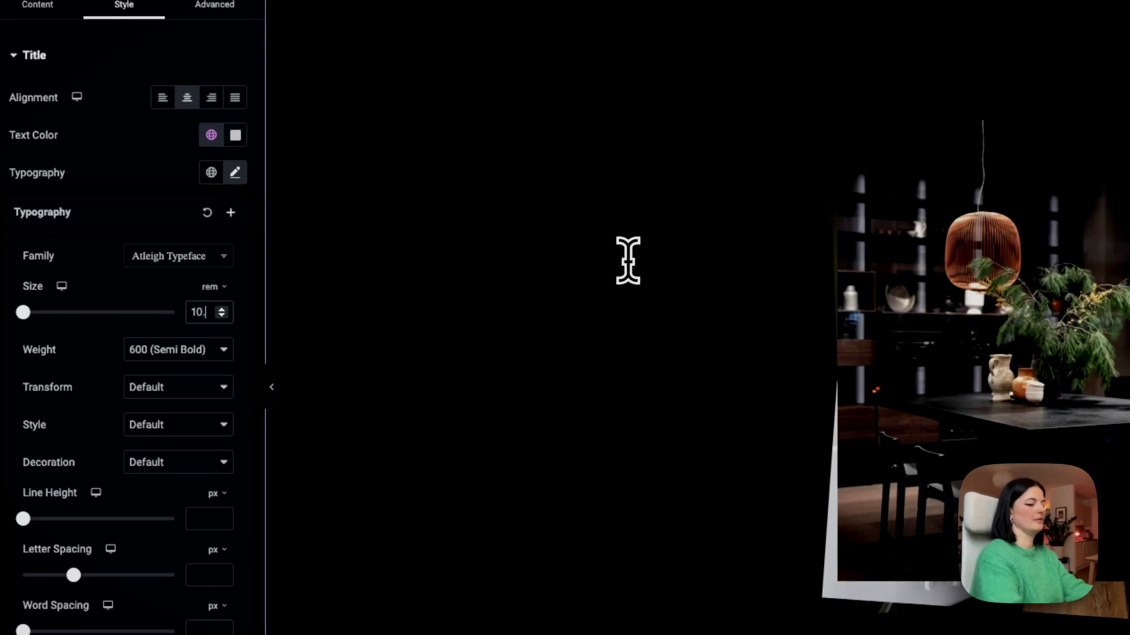
left_click(176, 350)
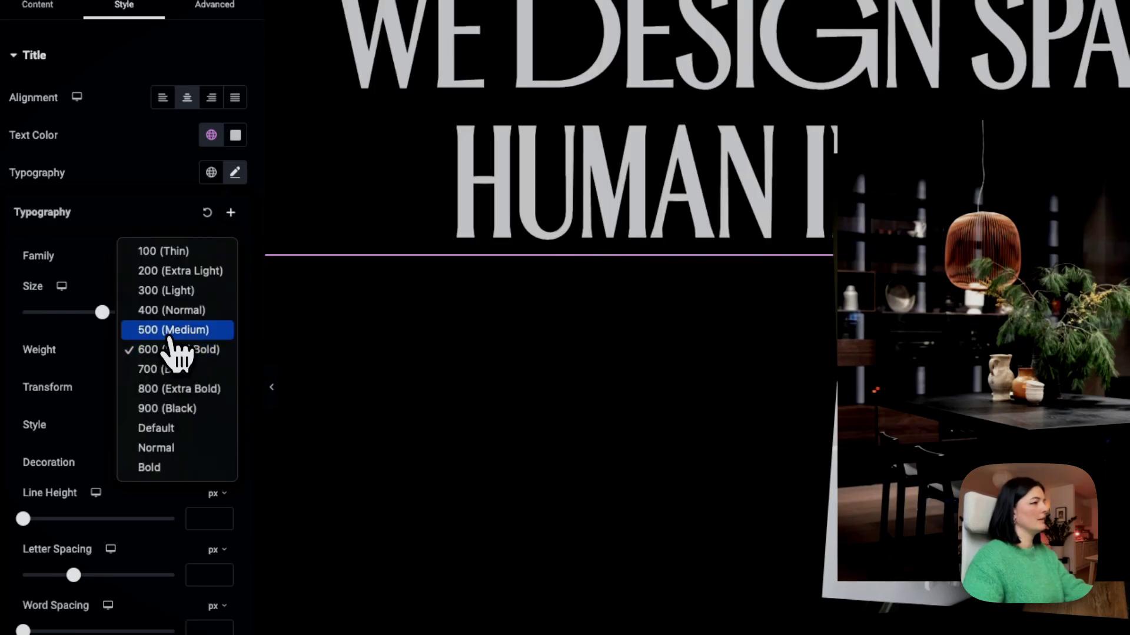
left_click(170, 328)
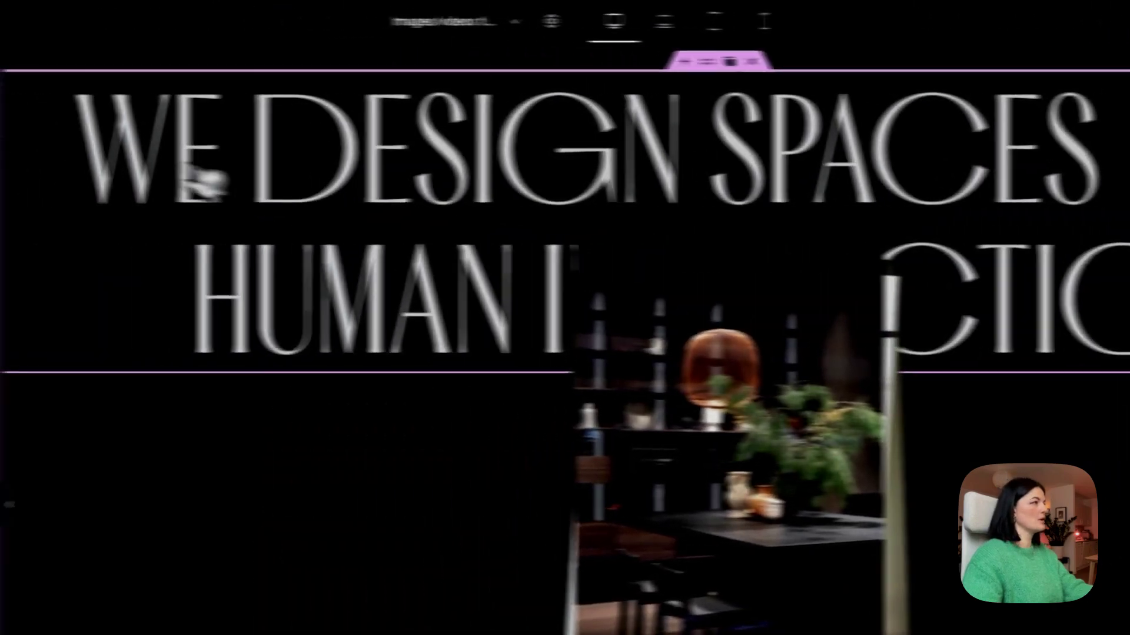
Position the heading absolutely with z-index -1 and offsets of 0% left, 10% top
left_click(214, 5)
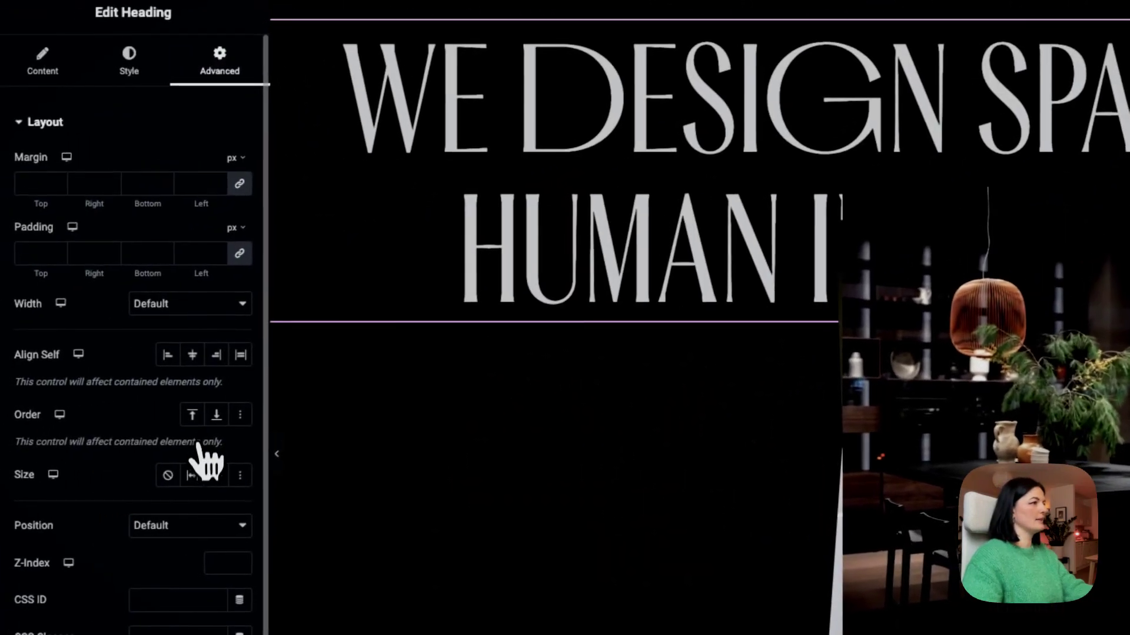
left_click(189, 306)
scroll(222, 506, "down", 3)
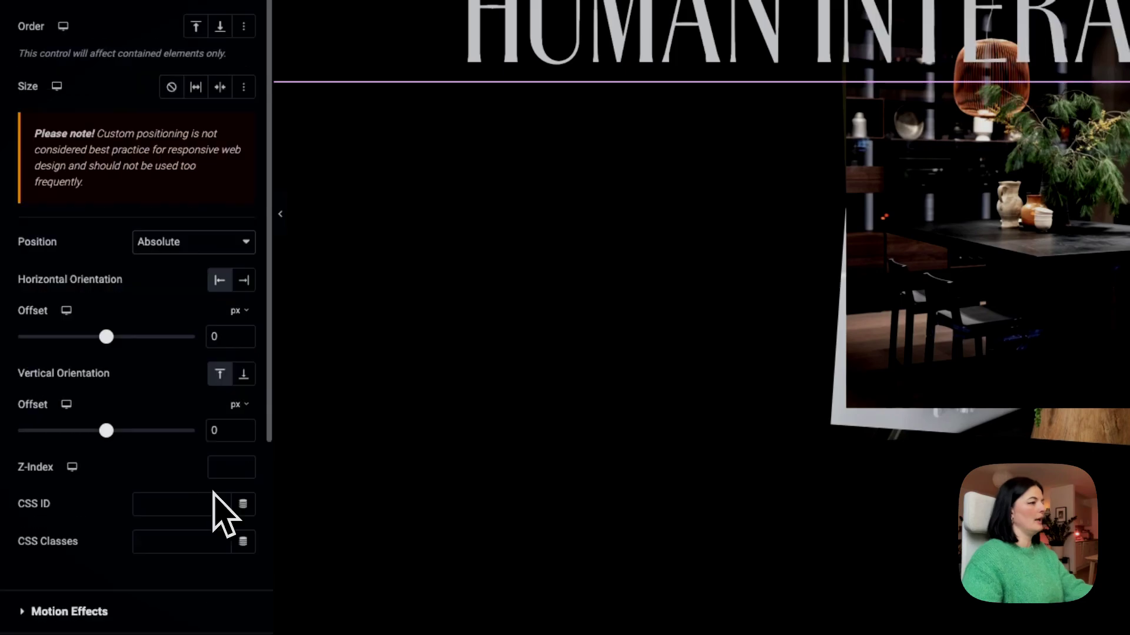
left_click(163, 501)
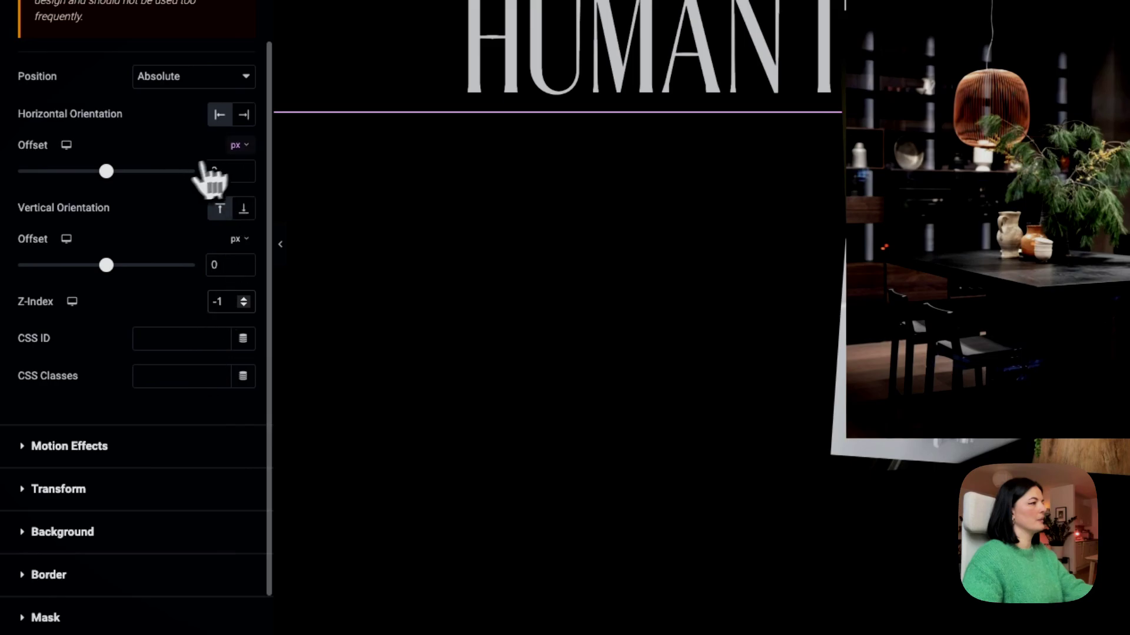
left_click(239, 160)
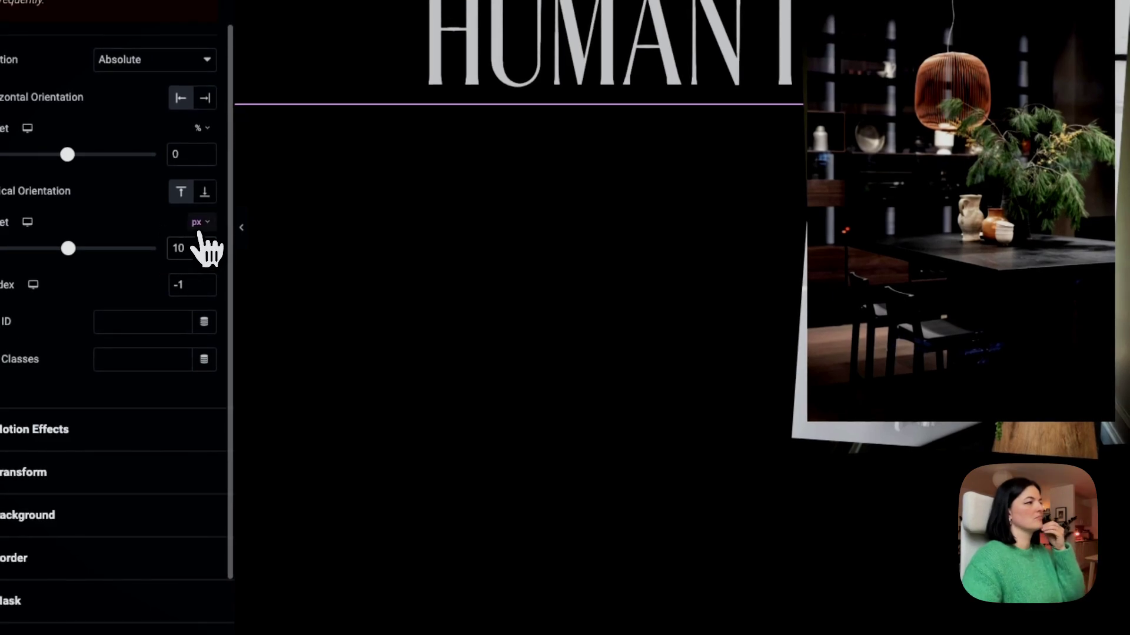
left_click(198, 250)
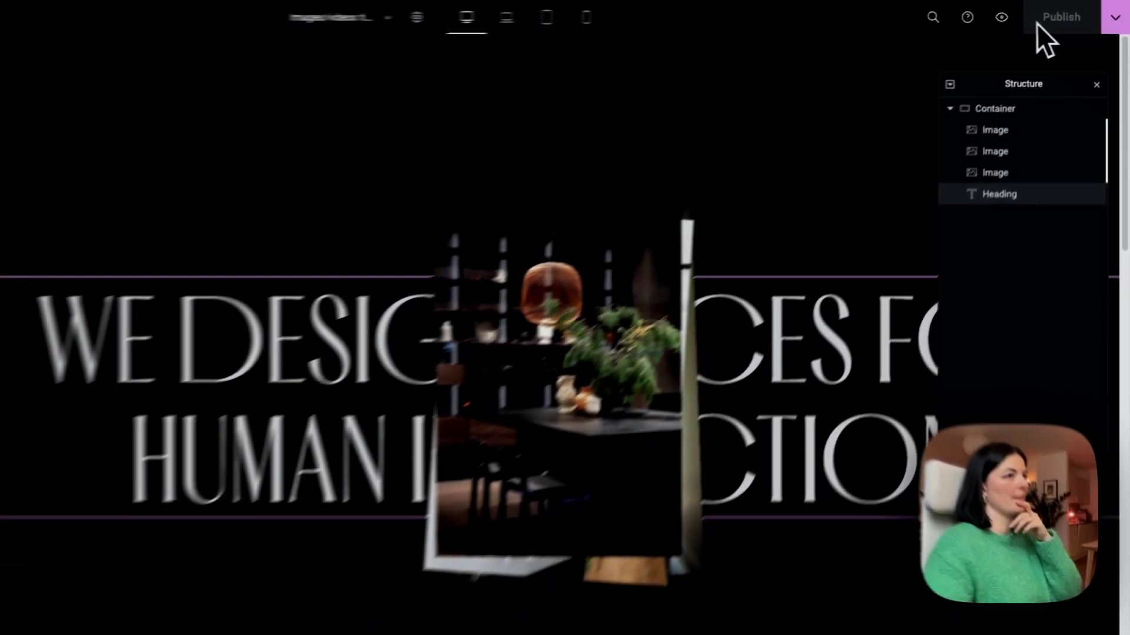
Preview the page, then replace the top image with the marble-walled room photo
left_click(1002, 17)
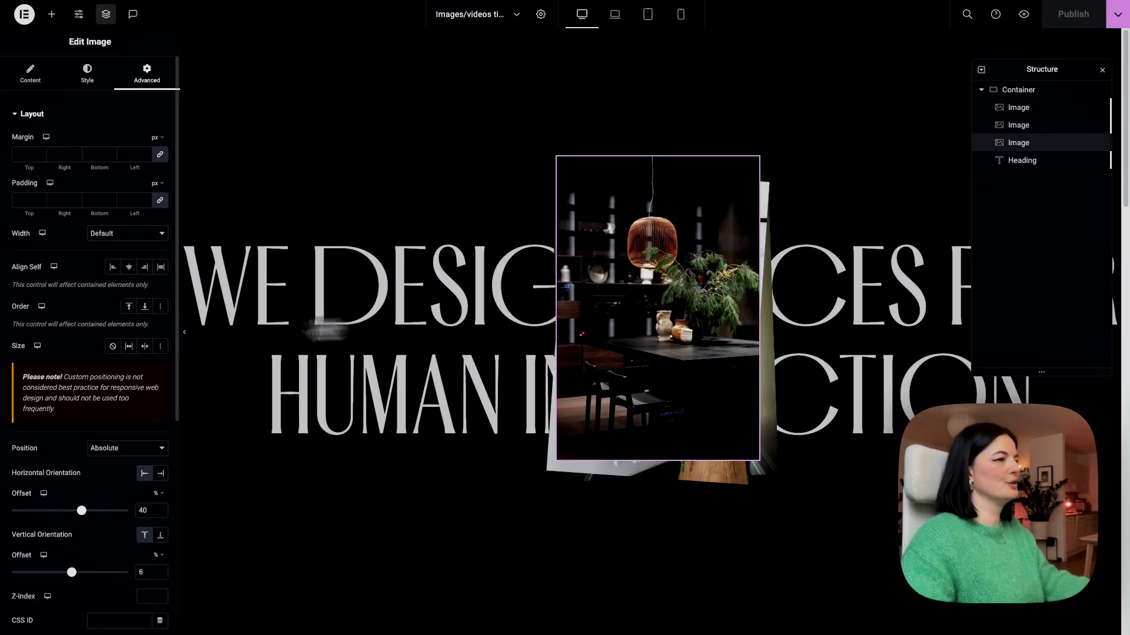
left_click(88, 75)
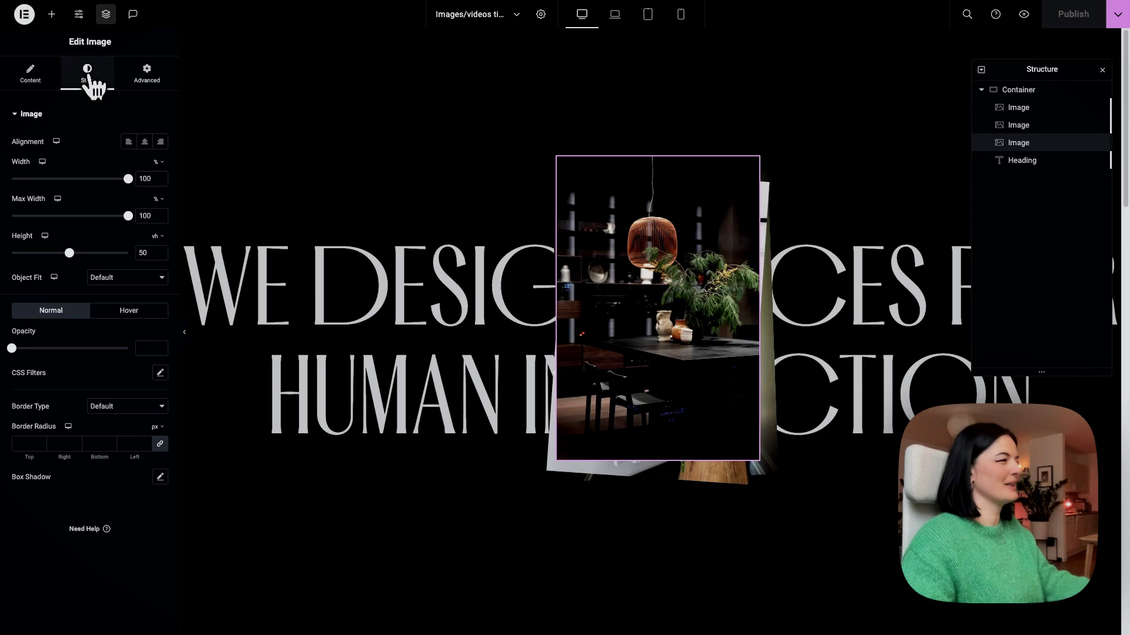
left_click(33, 81)
left_click(109, 186)
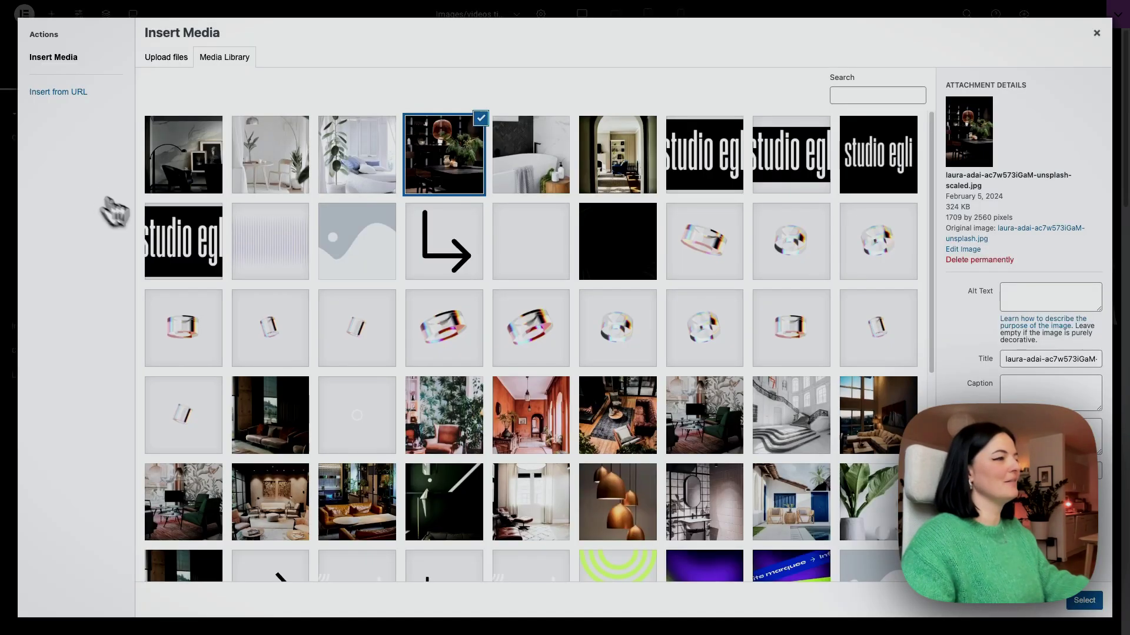
left_click(178, 171)
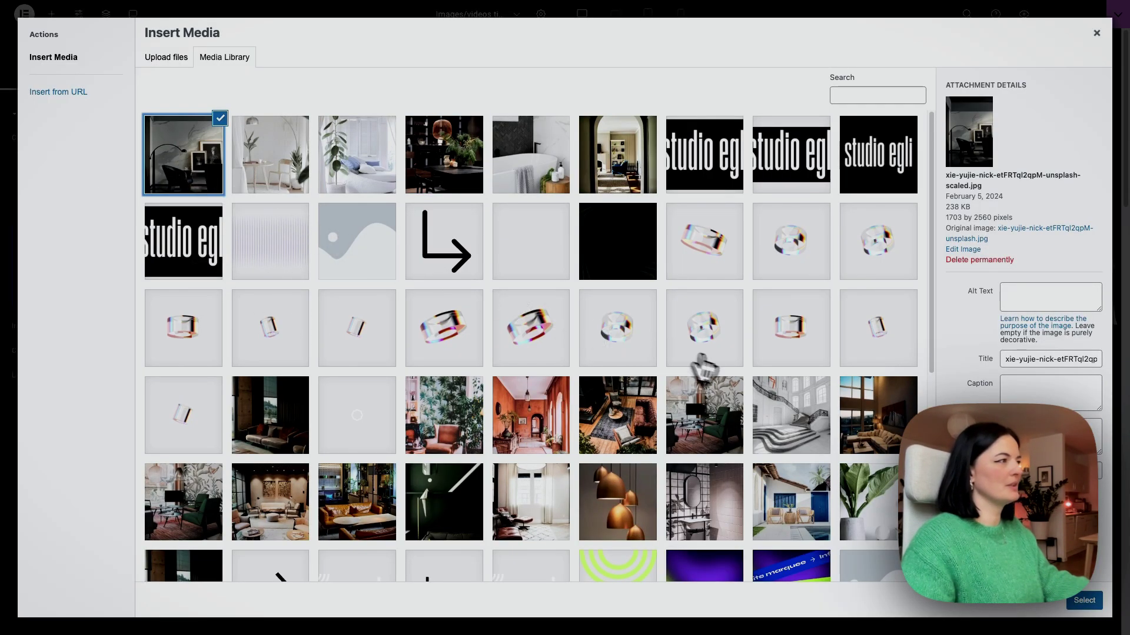
left_click(1082, 600)
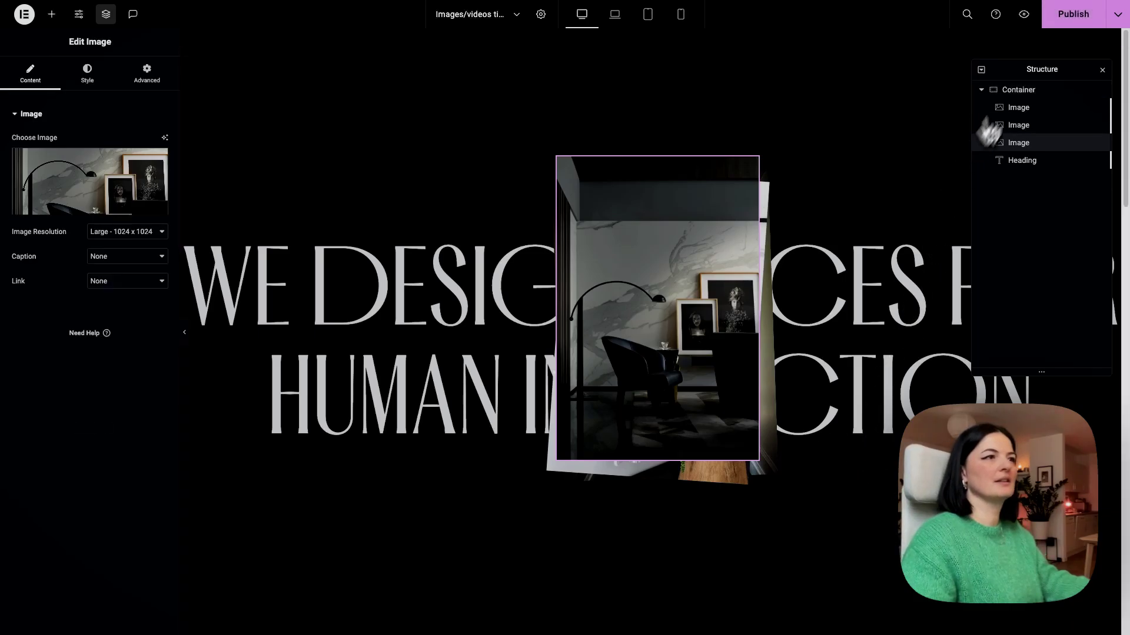
left_click(1065, 18)
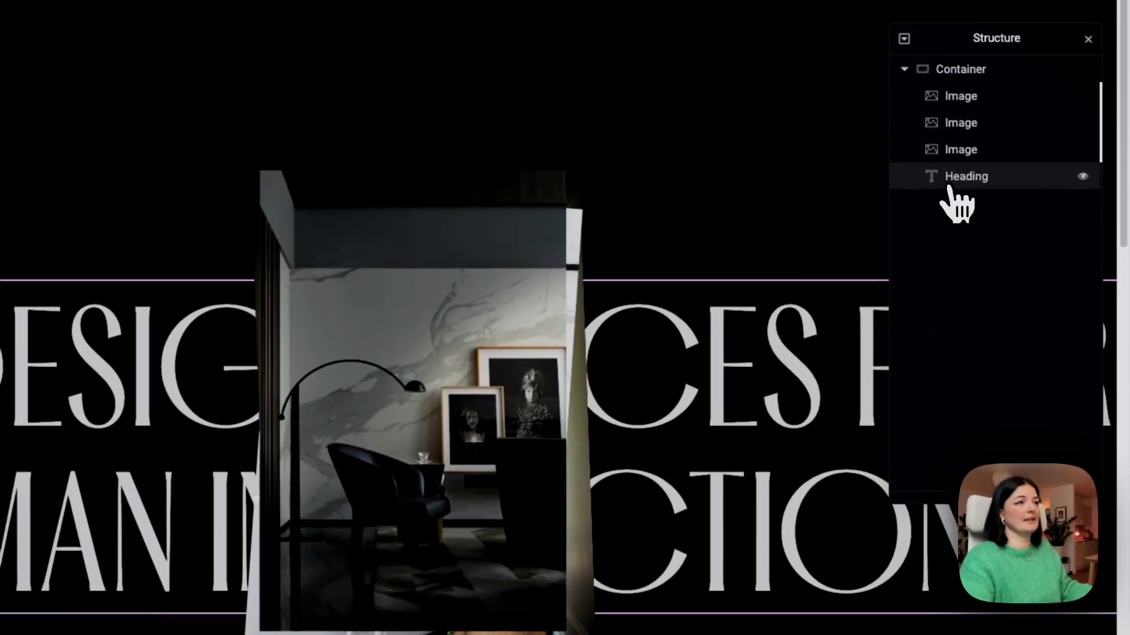
Duplicate the 'WE DESIGN SPACES FOR HUMAN INTERACTION' heading and make the copy an H2
right_click(949, 187)
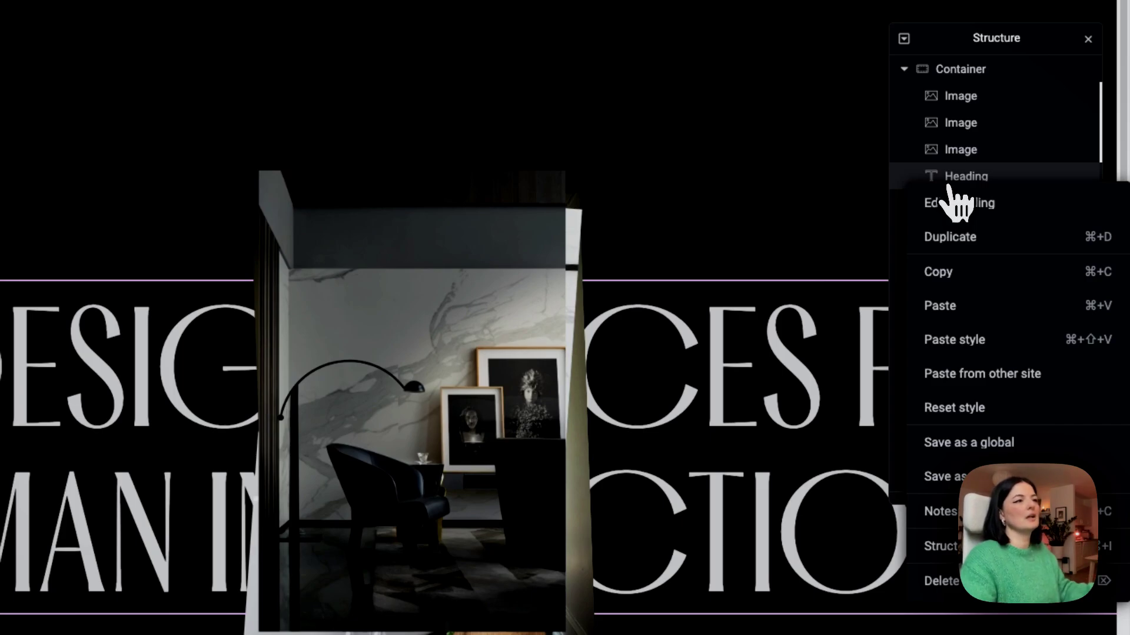
left_click(950, 236)
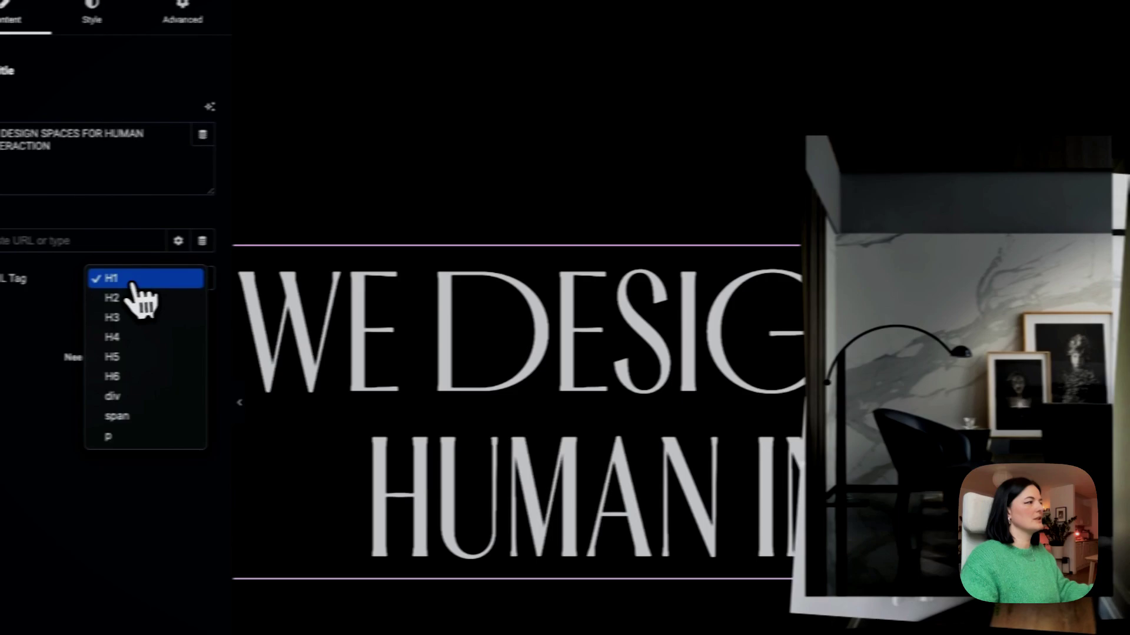
left_click(165, 296)
mouse_move(12, 382)
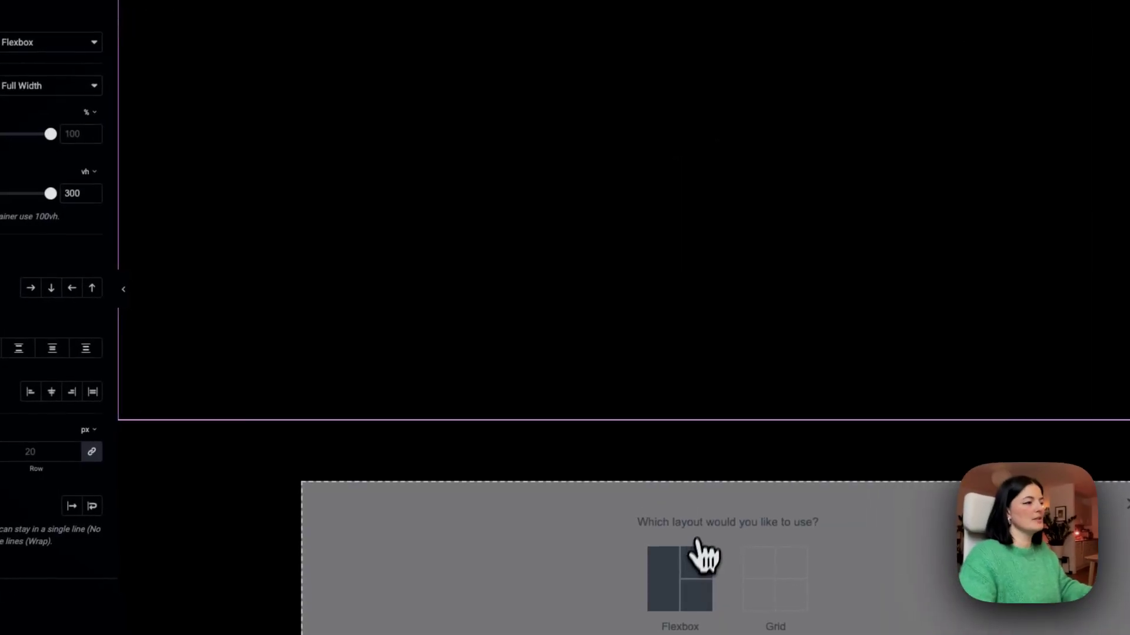
Add a one-column full-width container below the hero with a 100 vh minimum height
left_click(701, 552)
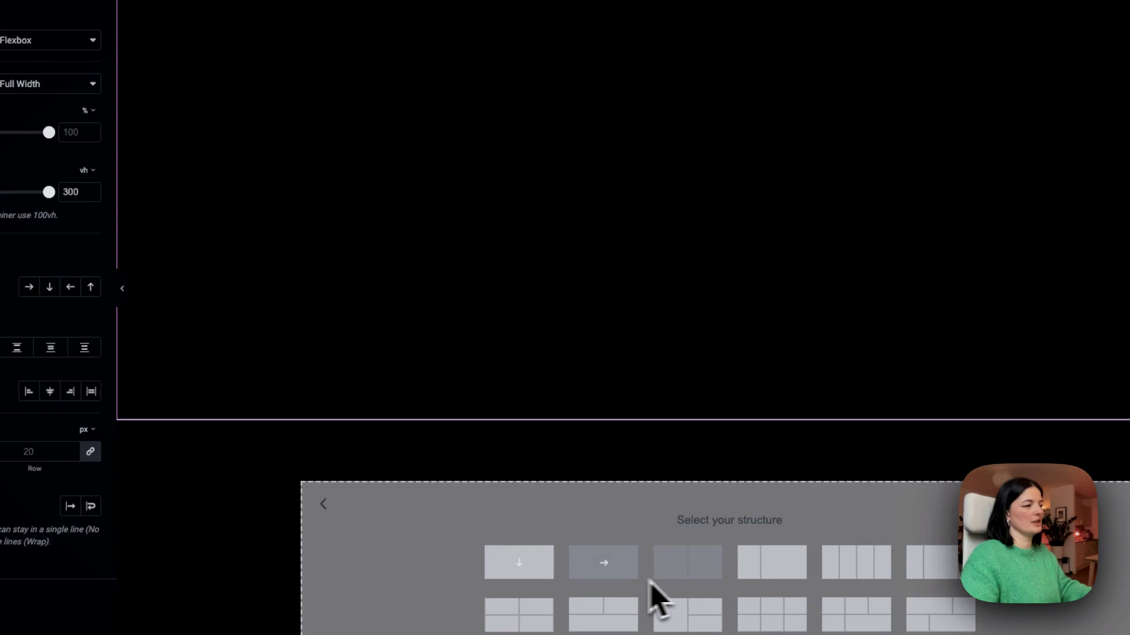
left_click(530, 565)
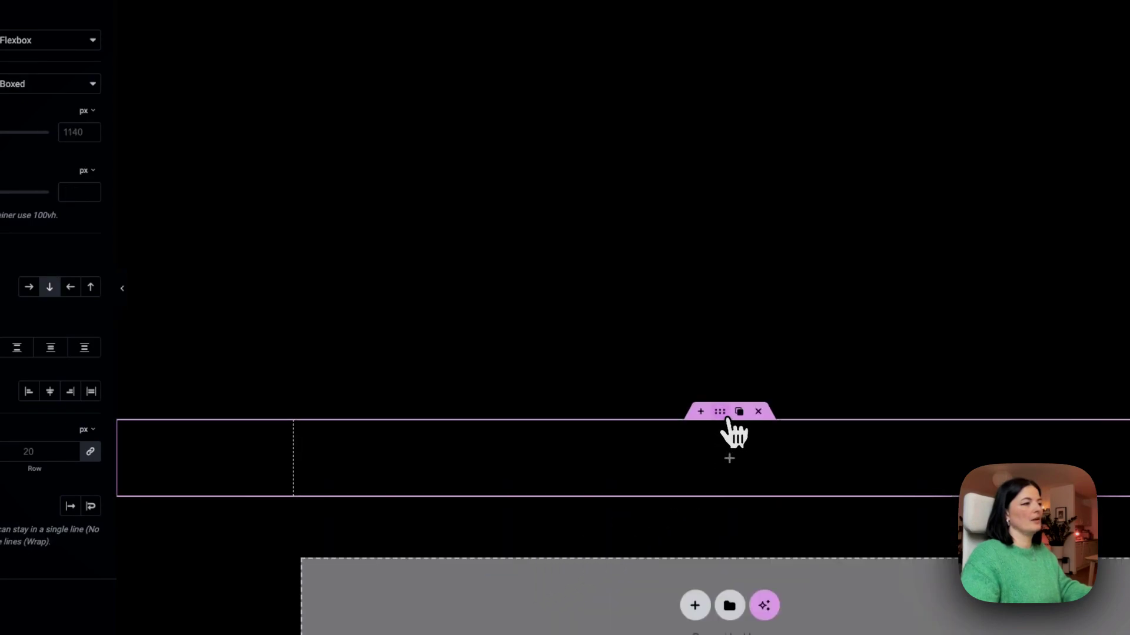
left_click(150, 150)
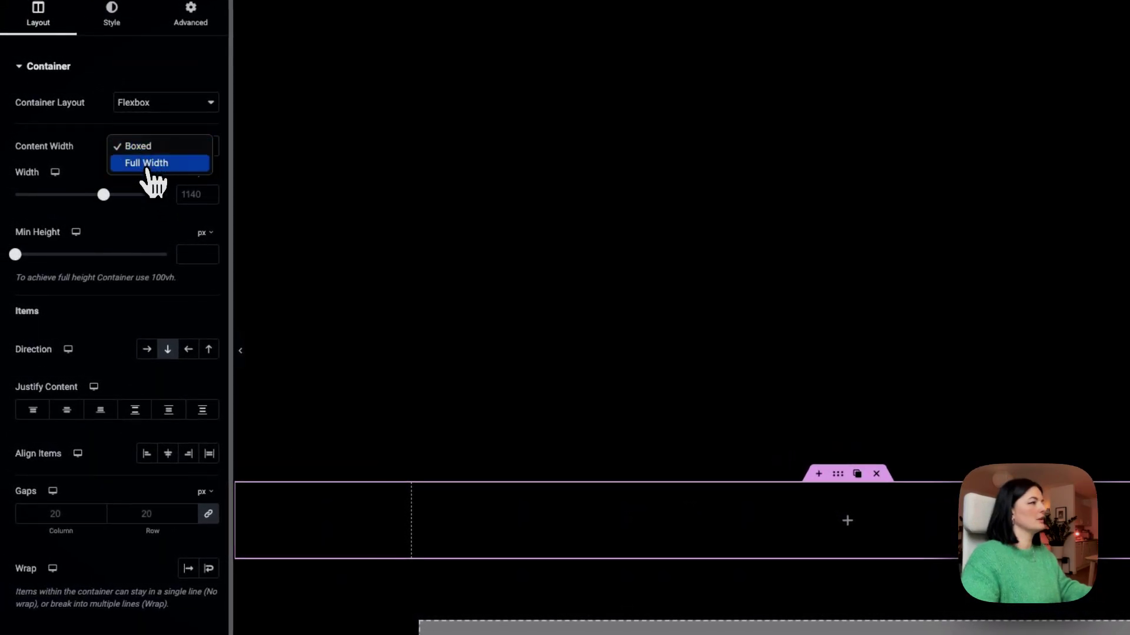
left_click(147, 163)
mouse_move(215, 247)
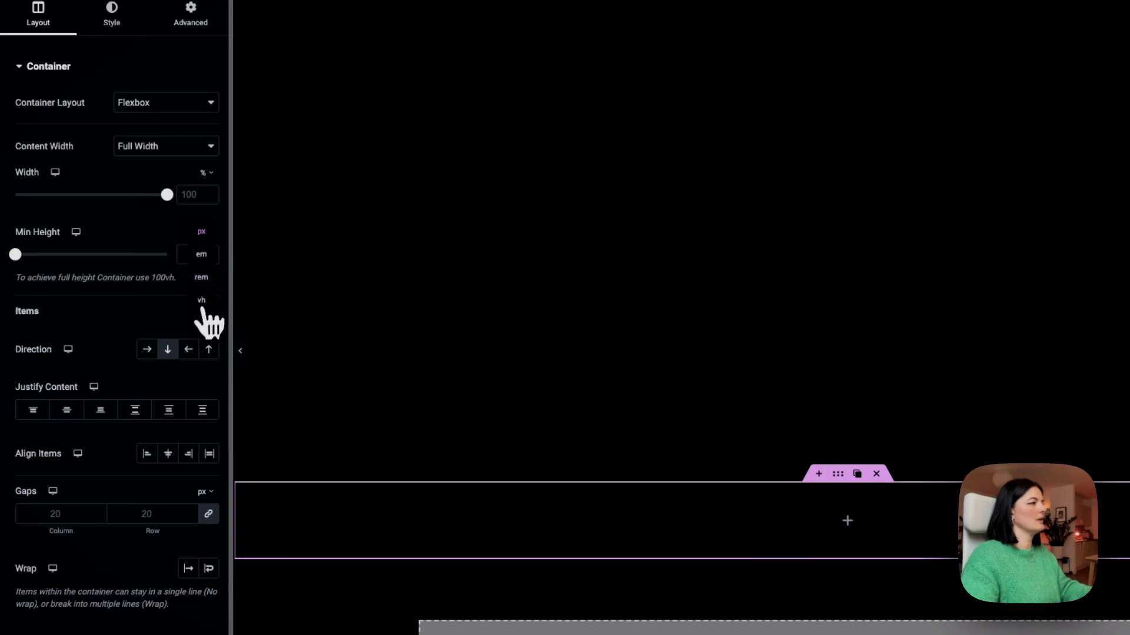
left_click(201, 300)
left_click(187, 255)
type("100")
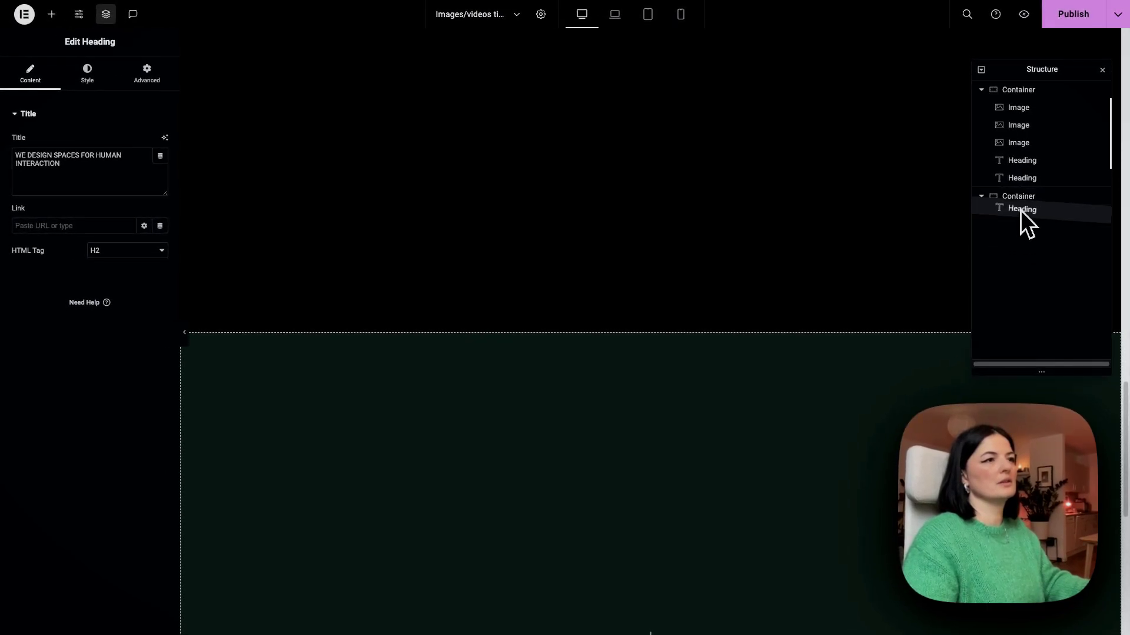
Move the copied heading into the new container and centre it vertically
left_click(642, 146)
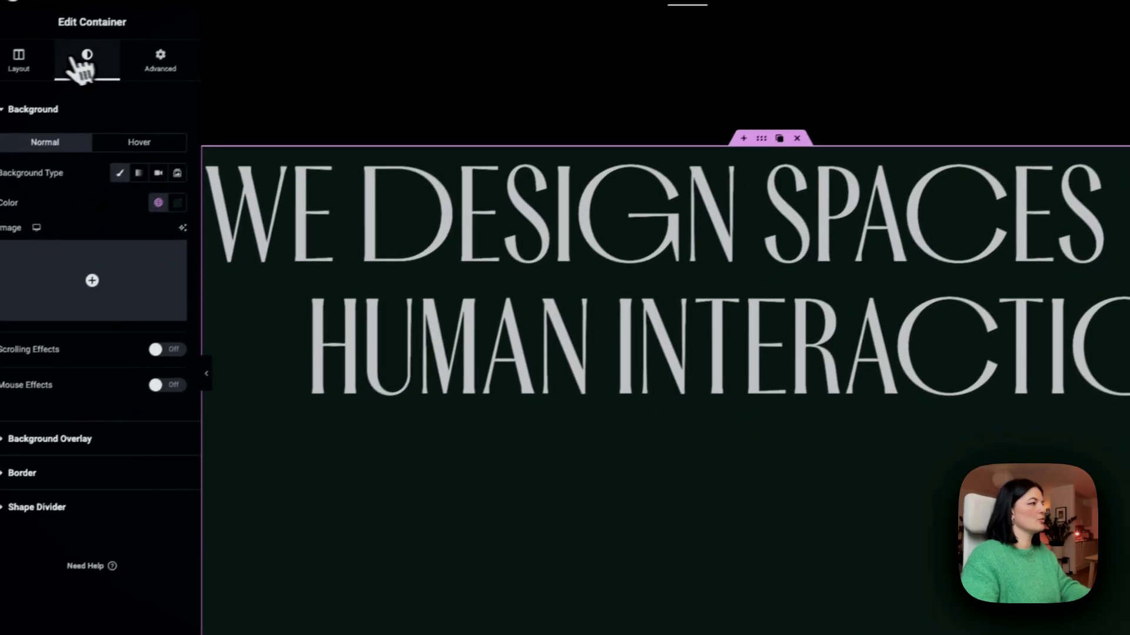
left_click(0, 88)
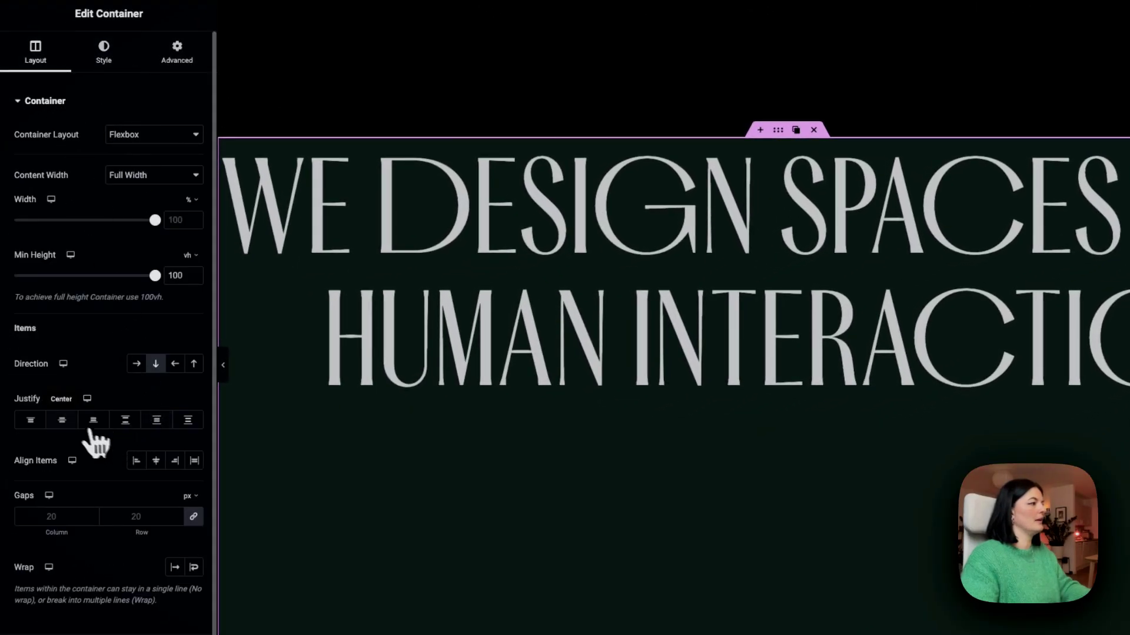
left_click(69, 421)
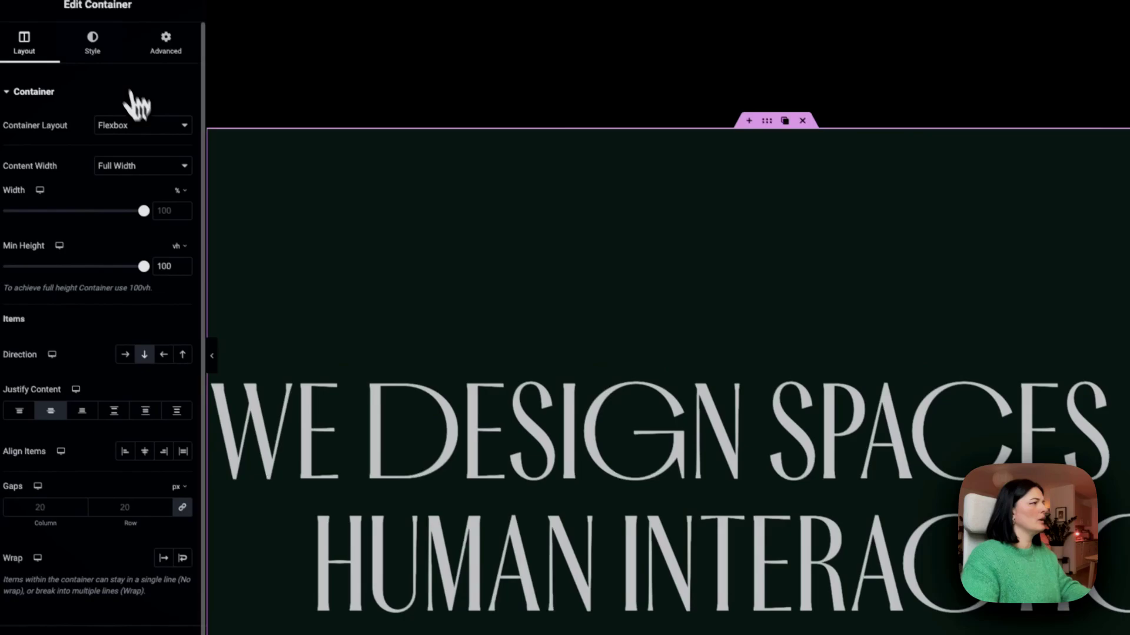
Shrink the green section's heading font size to 6.9 rem
left_click(93, 44)
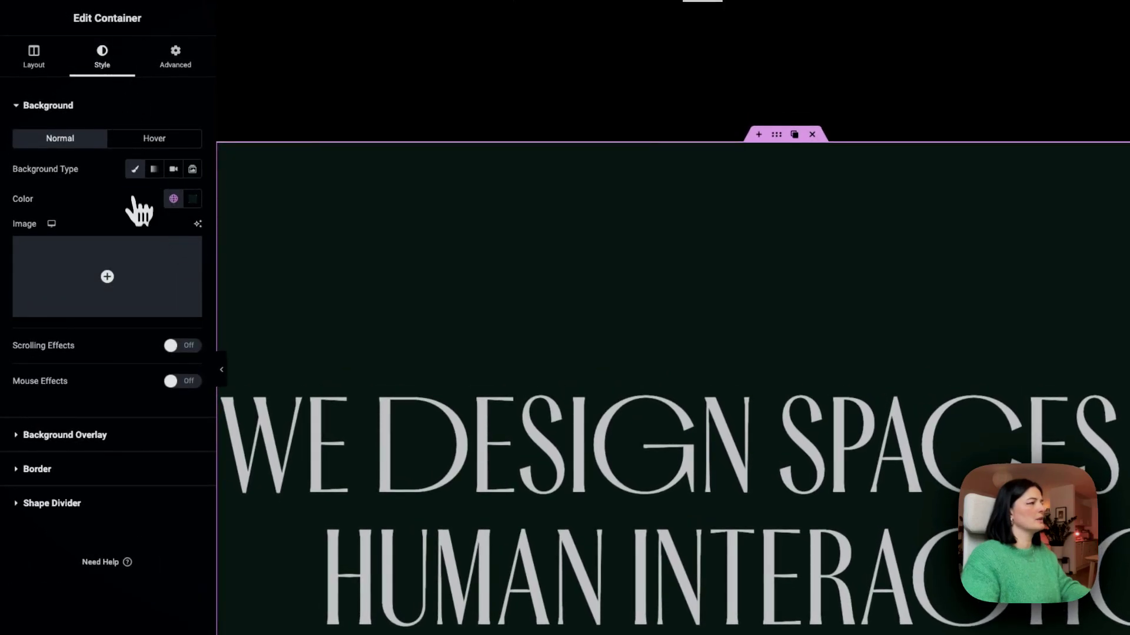
left_click(542, 407)
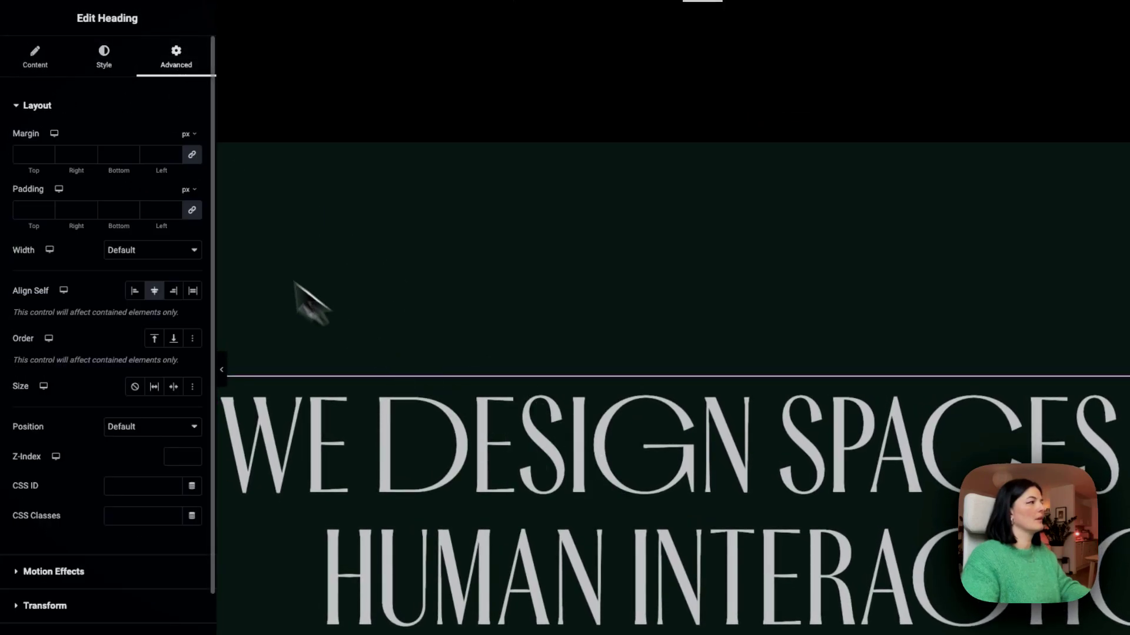
left_click(108, 73)
left_click(192, 200)
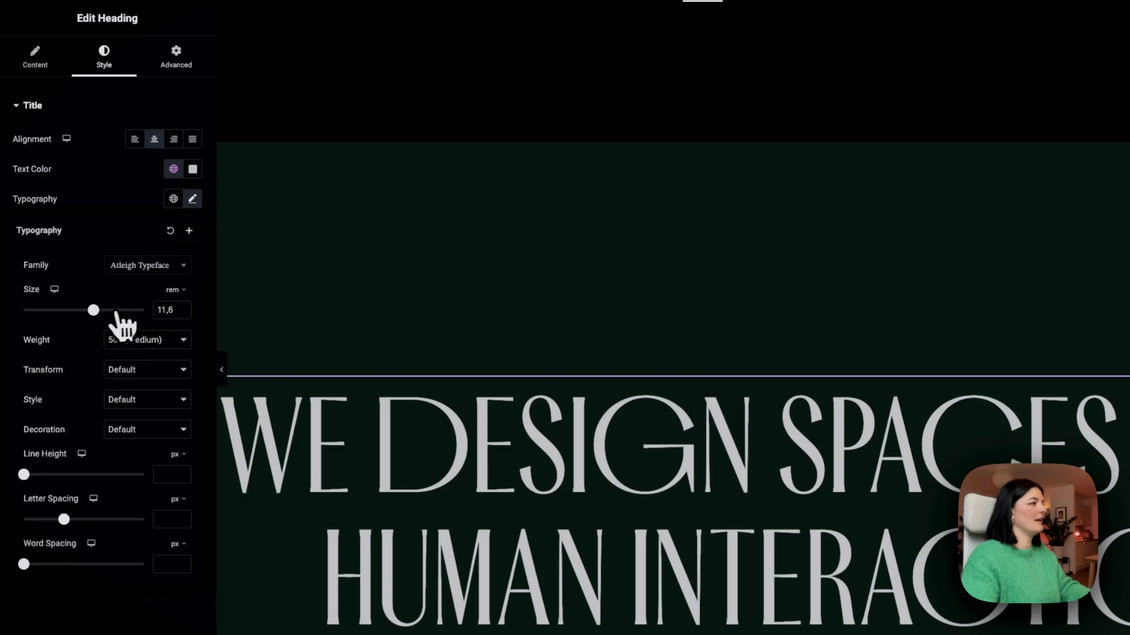
left_click_drag(93, 310, 66, 310)
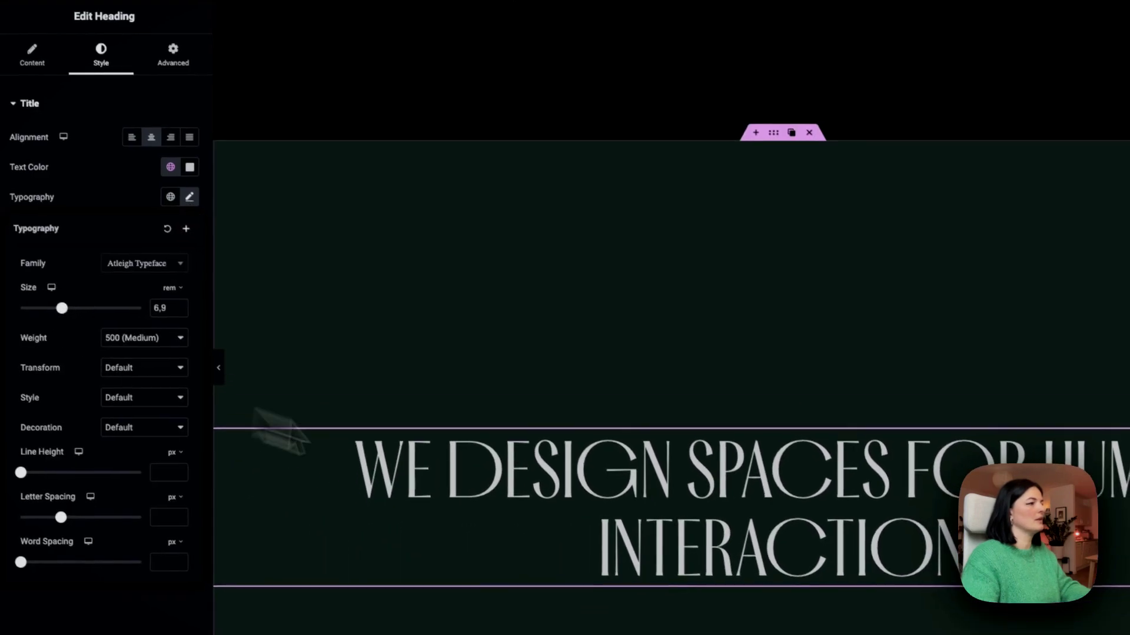
left_click(662, 530)
Change the heading title text to 'LAND IMAGE HERE'
left_click(35, 55)
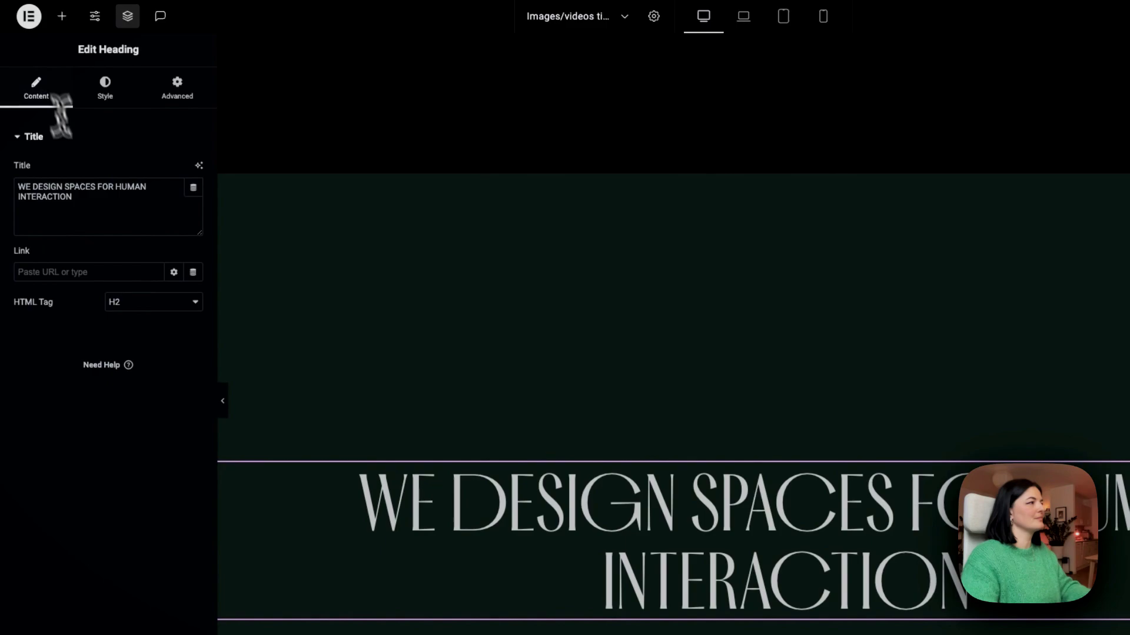
double_click(111, 201)
type(";a")
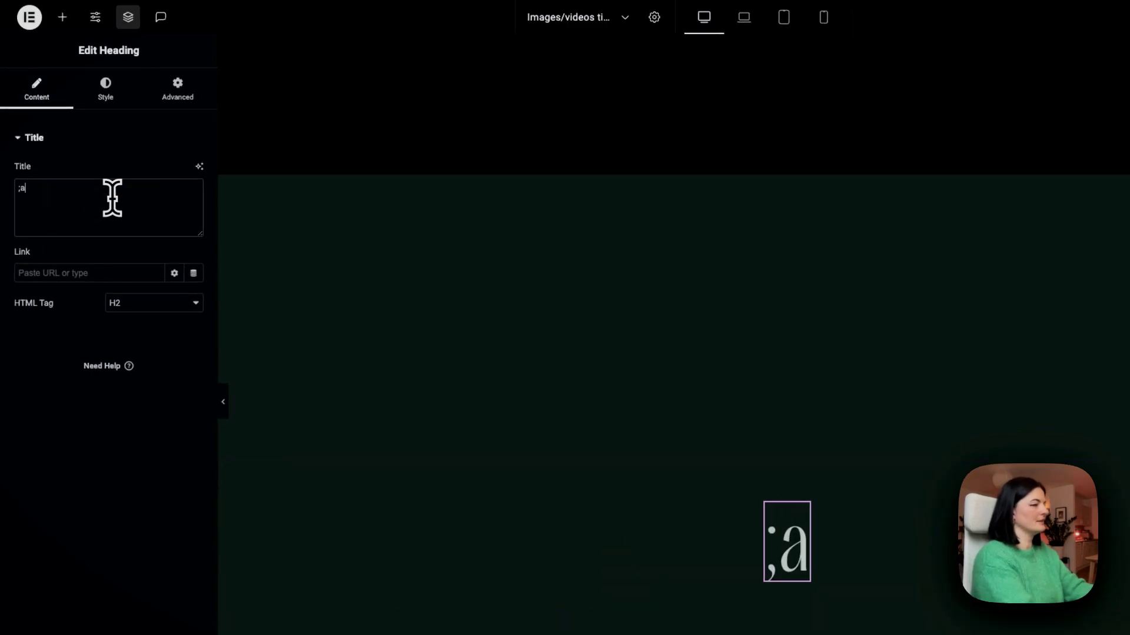
type("LAND OIM")
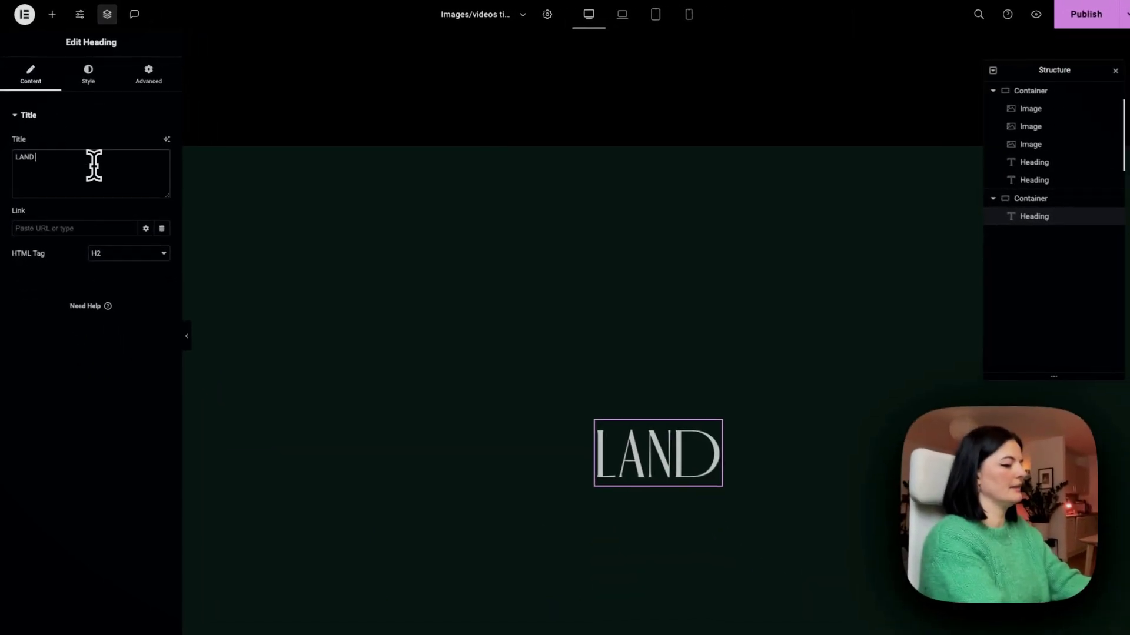
key("BackSpace")
key("BackSpace")
key("BackSpace")
key("BackSpace")
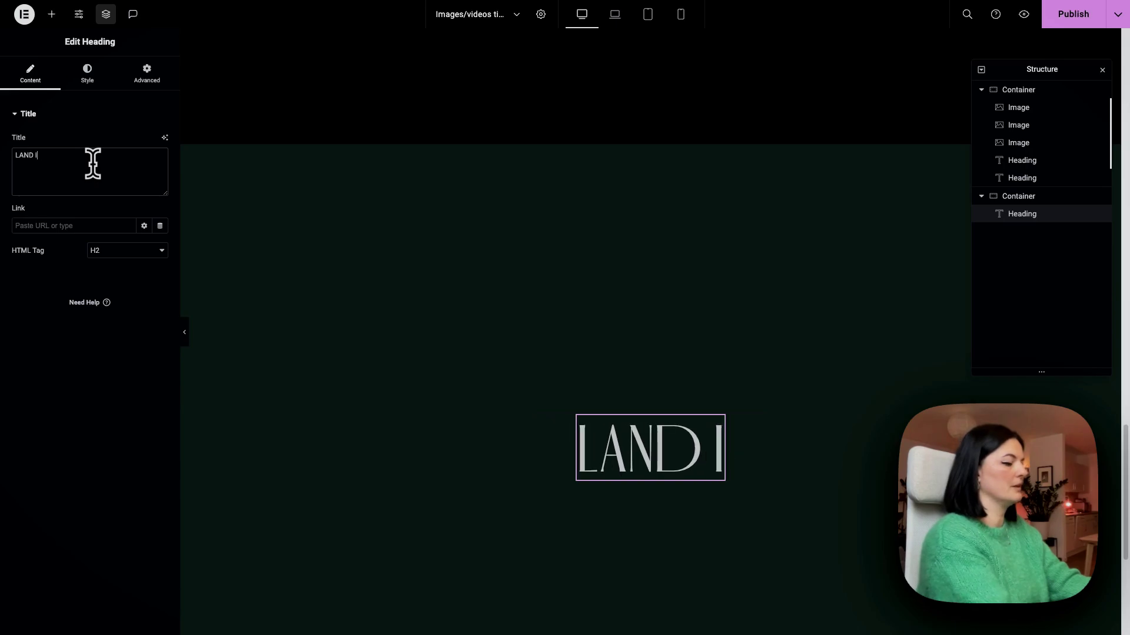
type("IMAGE HERTR")
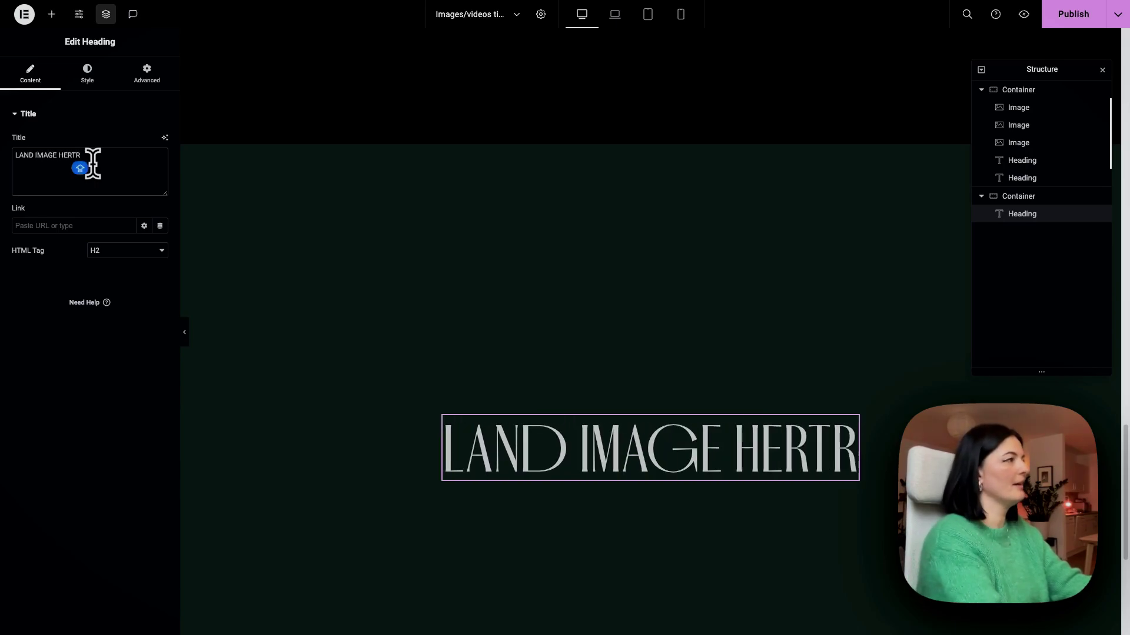
key("BackSpace")
key("BackSpace")
type("E")
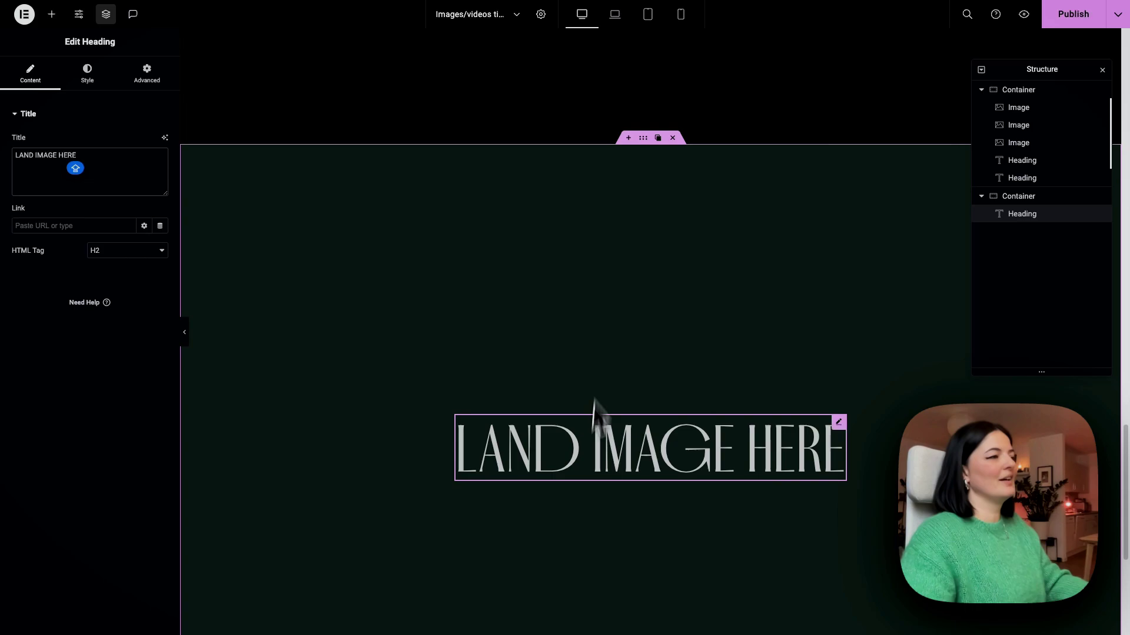
Enlarge the heading to 11.2 rem, publish the page, and add an empty section below
left_click(87, 73)
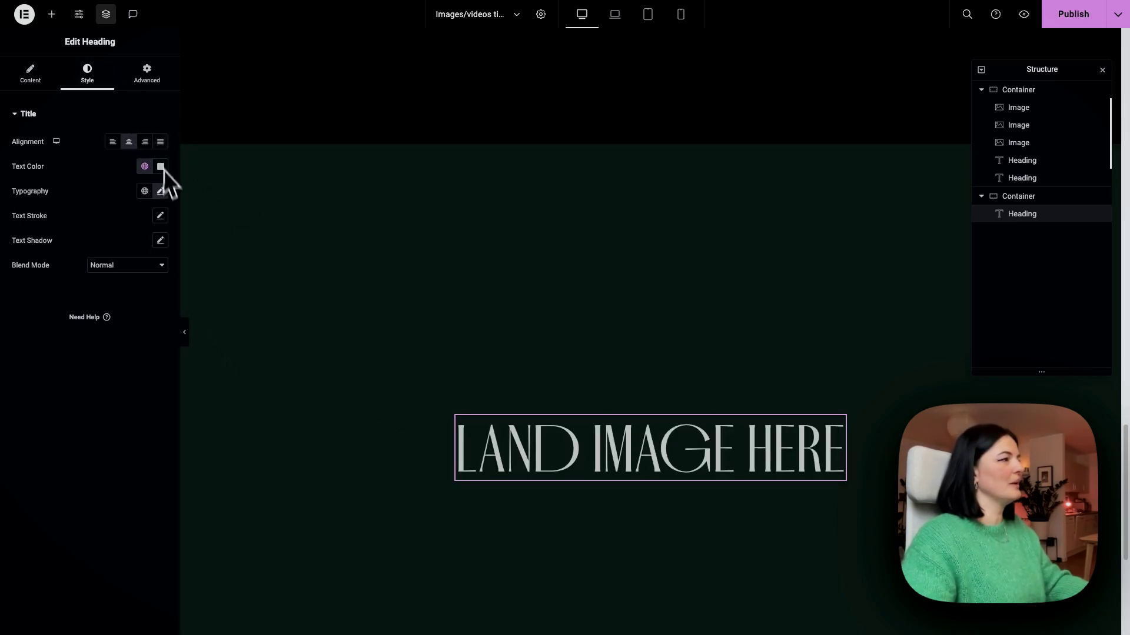
left_click(160, 190)
left_click_drag(68, 288, 82, 289)
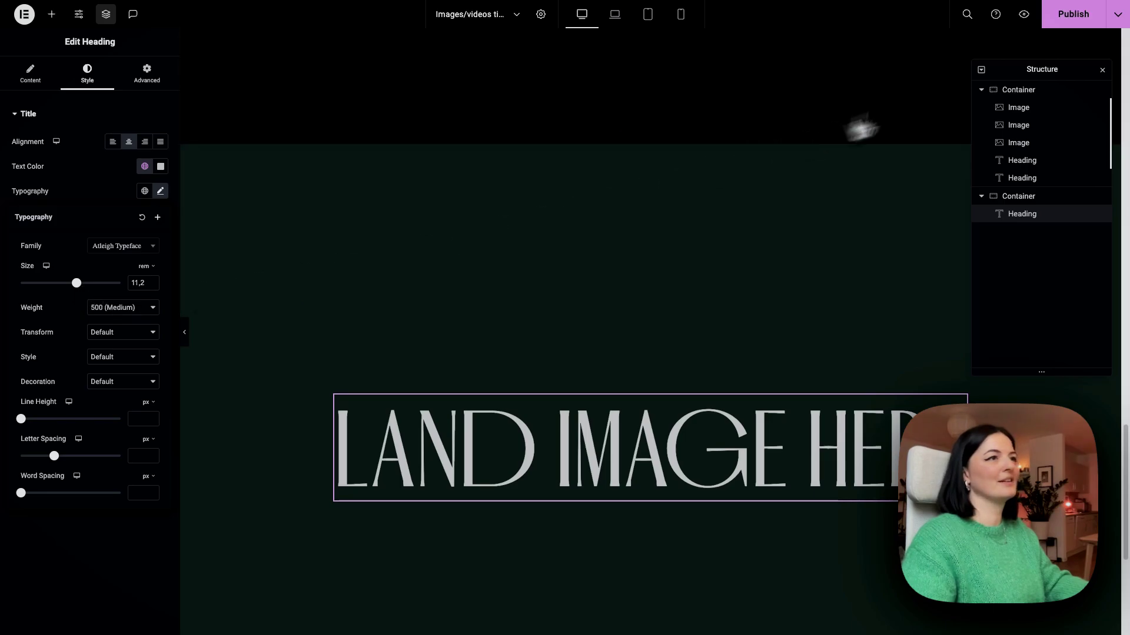
left_click(1062, 22)
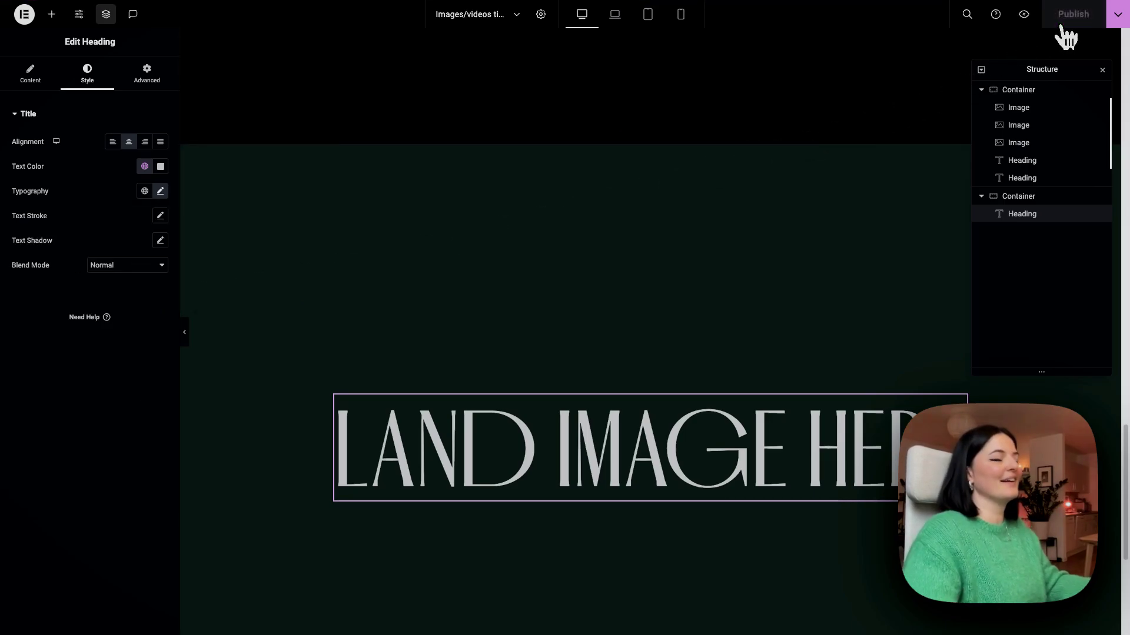
scroll(626, 530, "down", 5)
left_click(626, 530)
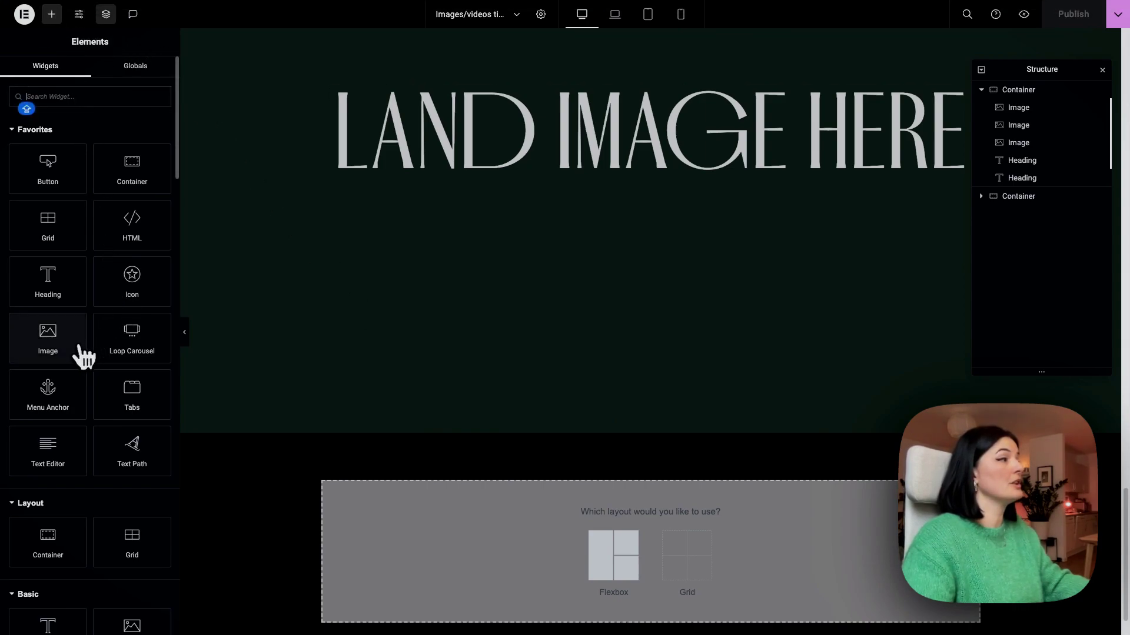
Add an HTML widget to the new container and paste in the GSAP ScrollTrigger timeline script
left_click(132, 232)
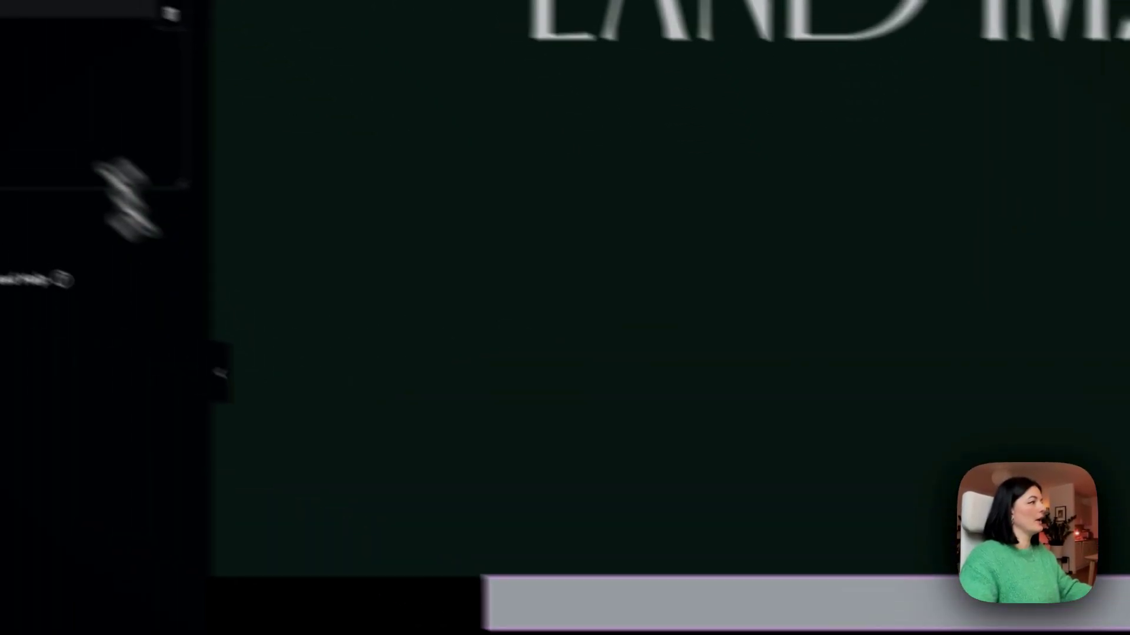
left_click(66, 185)
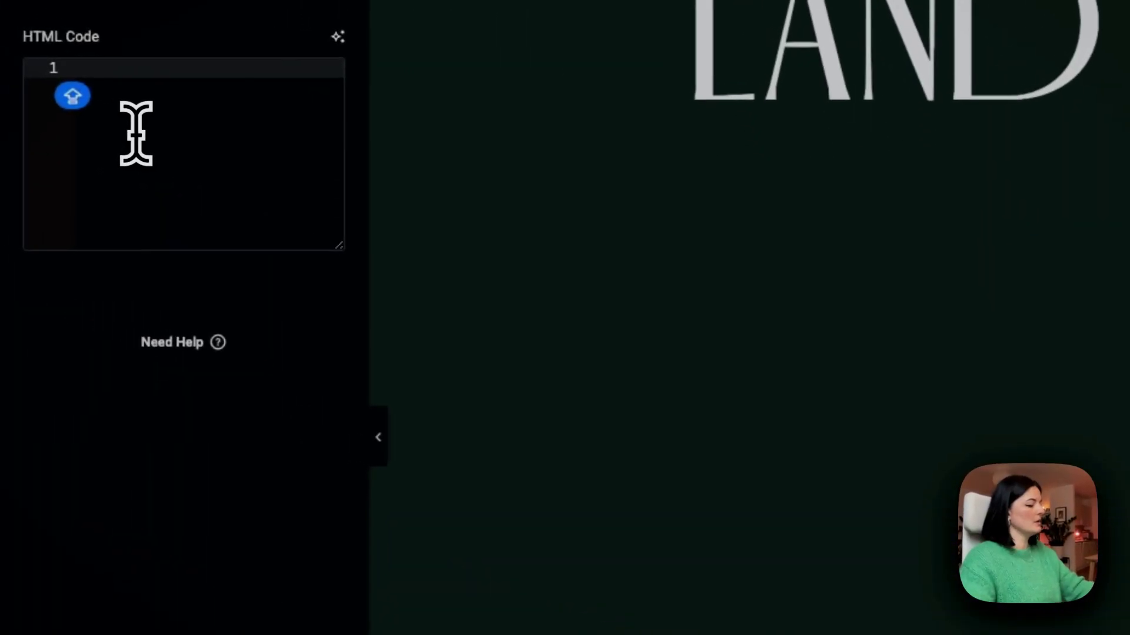
key("ctrl+v")
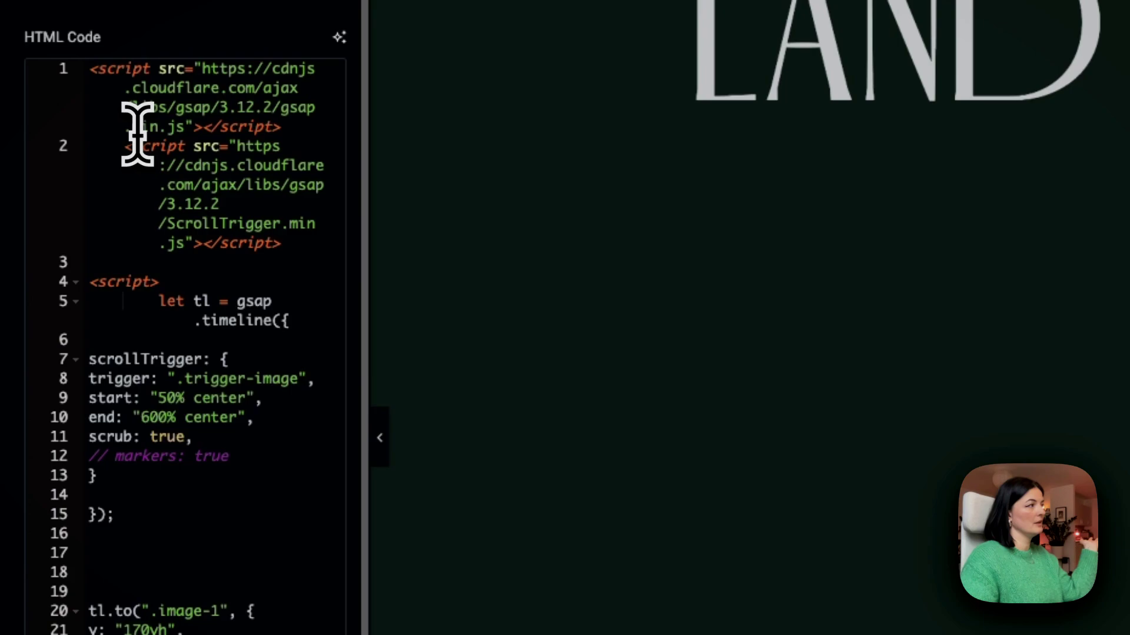
left_click_drag(365, 212, 708, 282)
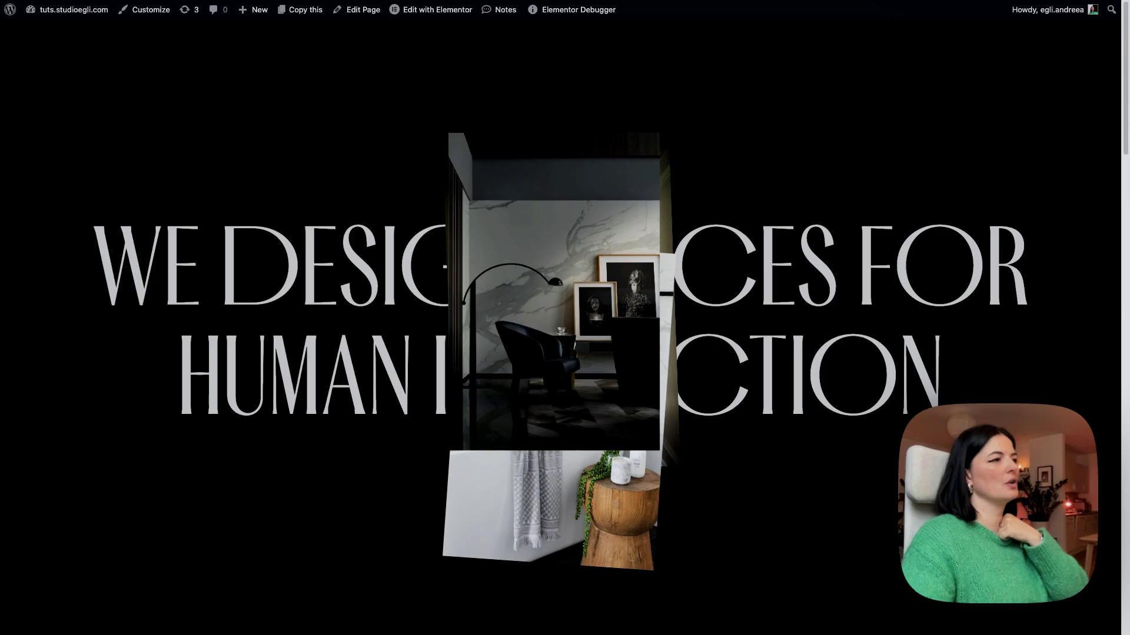
Scroll the live page to check the images landing in the green section, then return to the editor
scroll(564, 326, "down", 10)
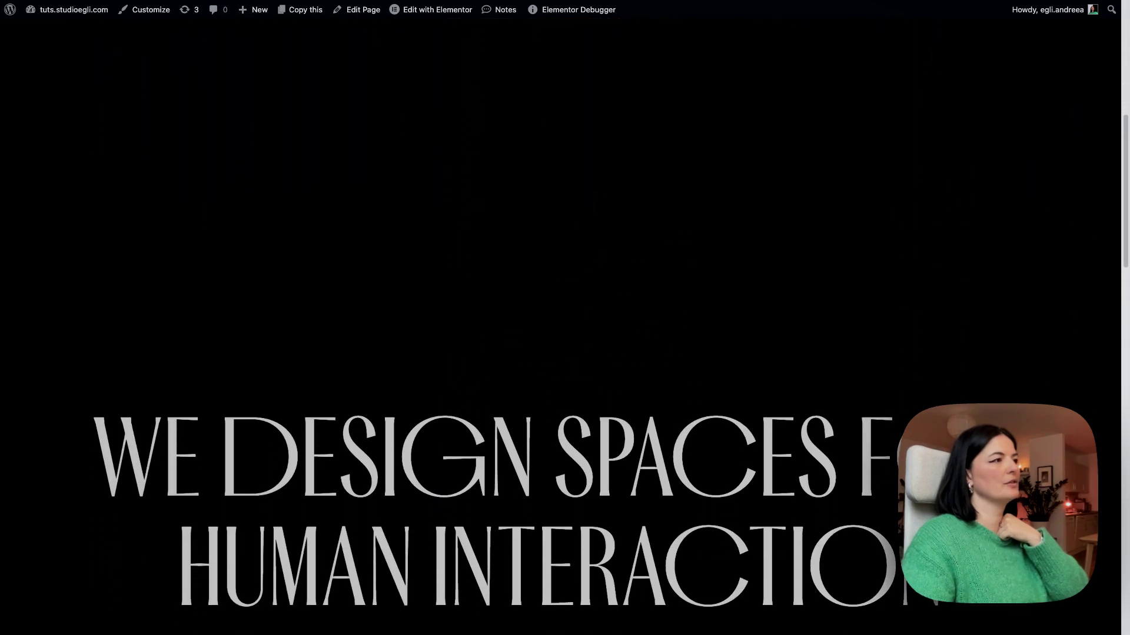
scroll(564, 326, "down", 6)
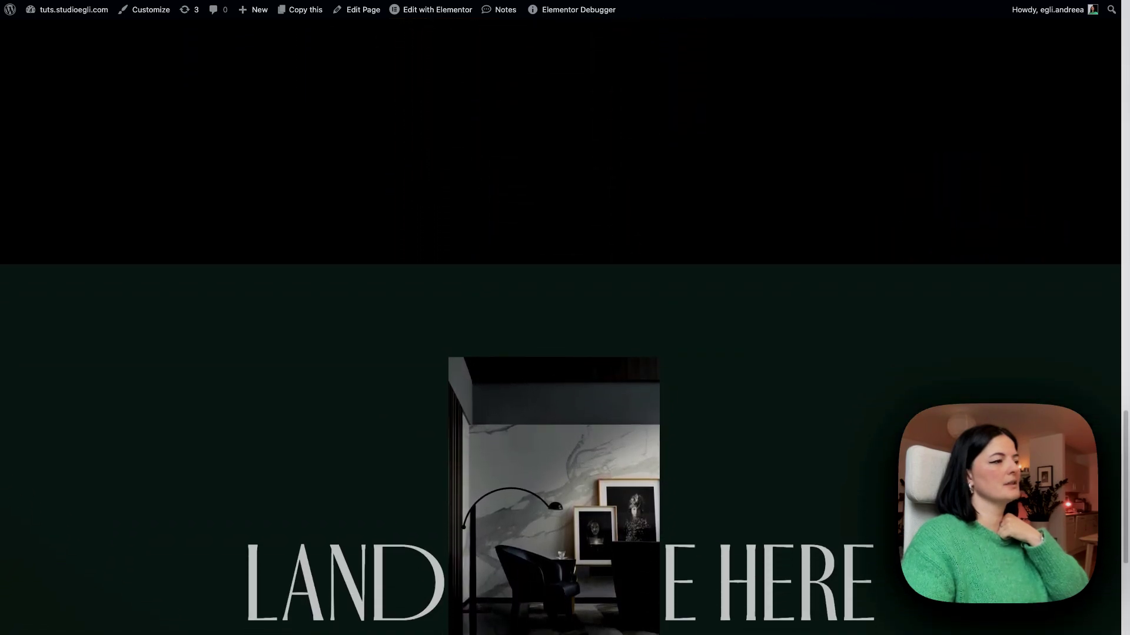
scroll(565, 327, "down", 5)
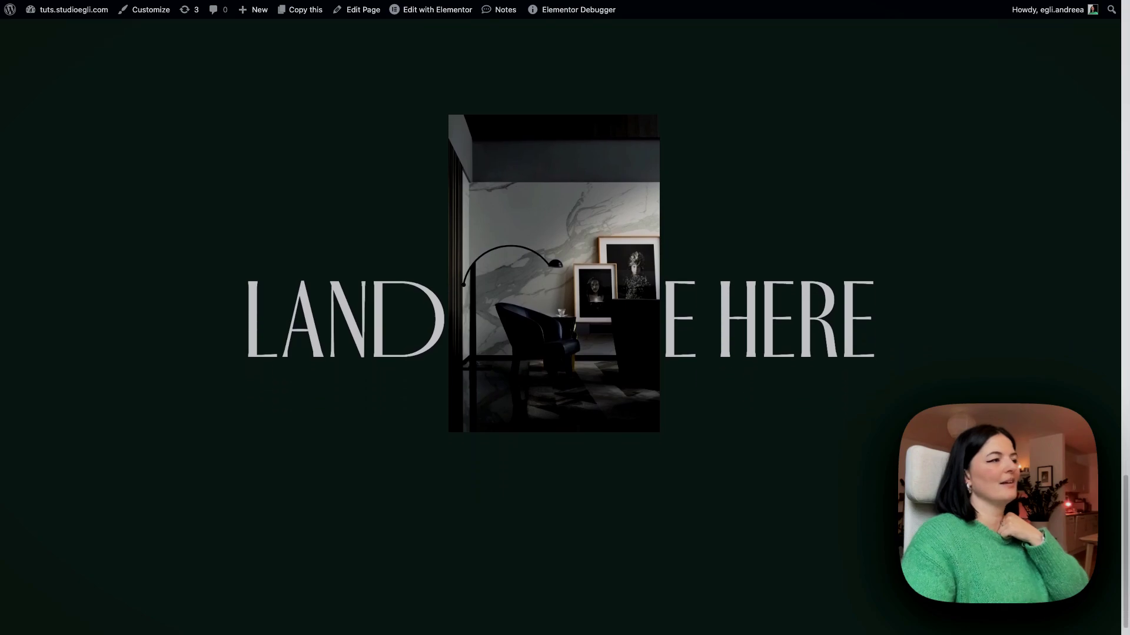
scroll(565, 326, "up", 2)
scroll(565, 327, "down", 2)
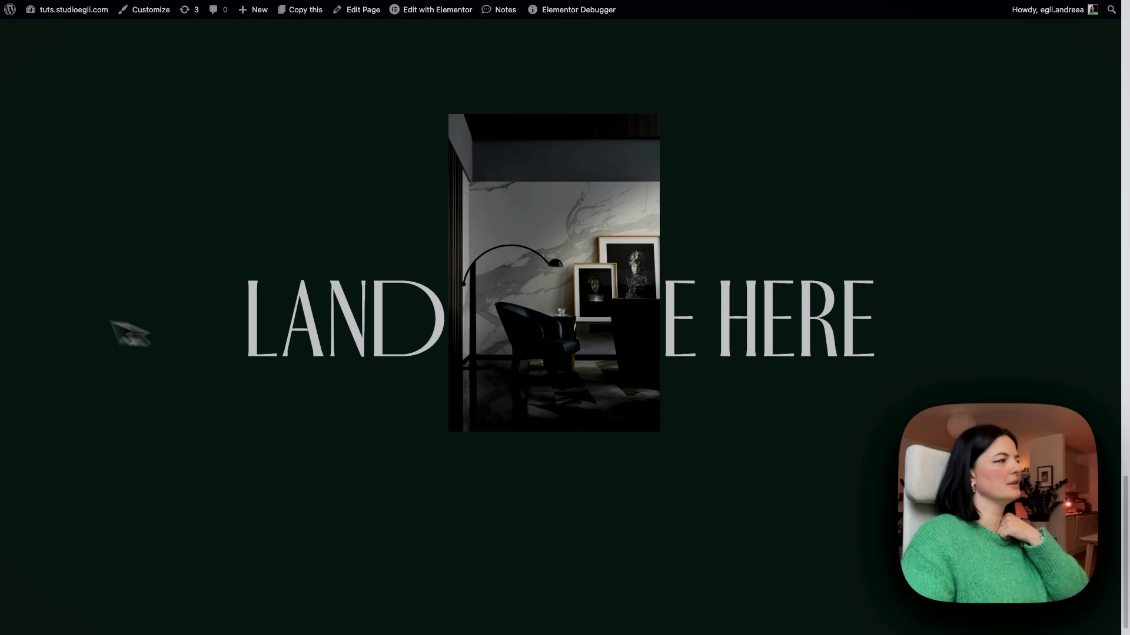
mouse_move(10, 348)
left_click(51, 517)
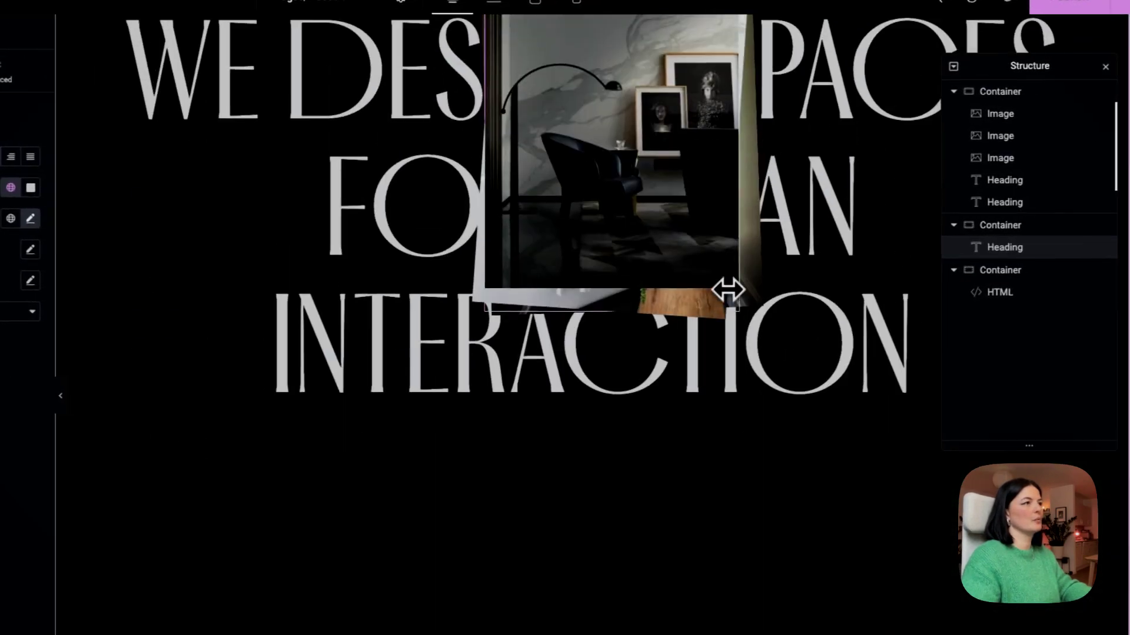
Lower the stacked images' horizontal offsets from 40% to 38–39%, shifting them slightly left
scroll(728, 289, "up", 5)
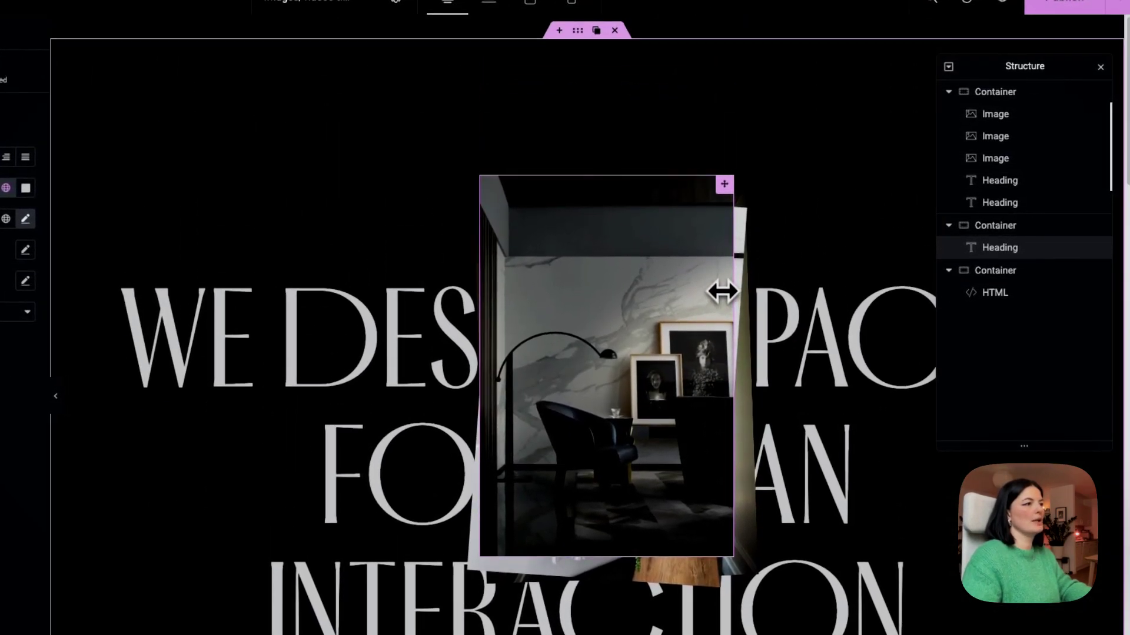
left_click(1007, 116)
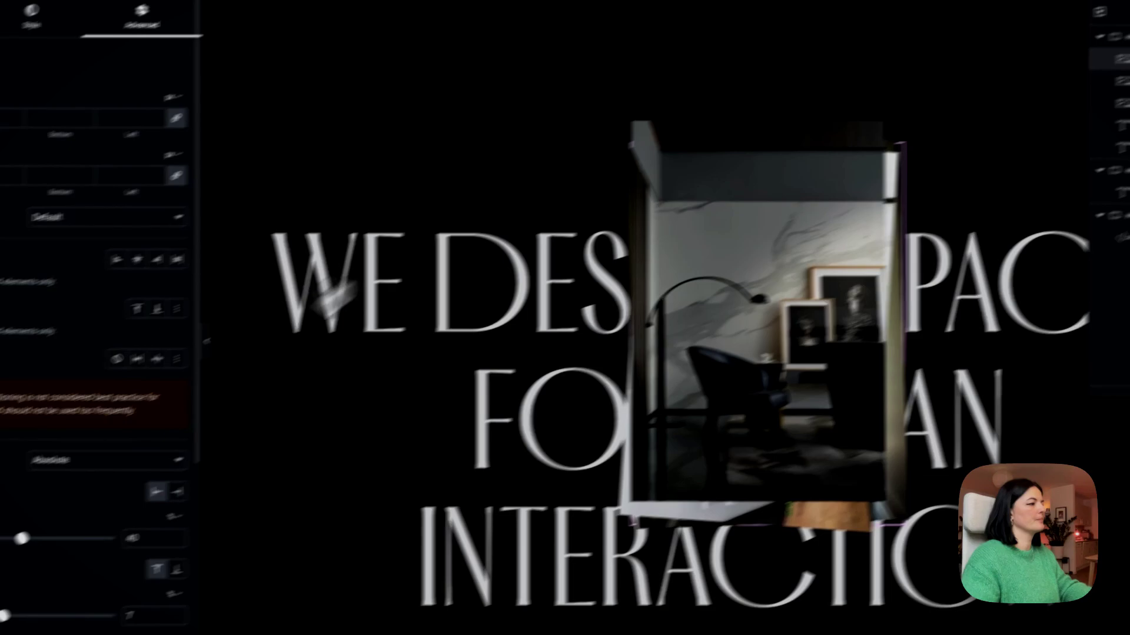
scroll(215, 550, "down", 1)
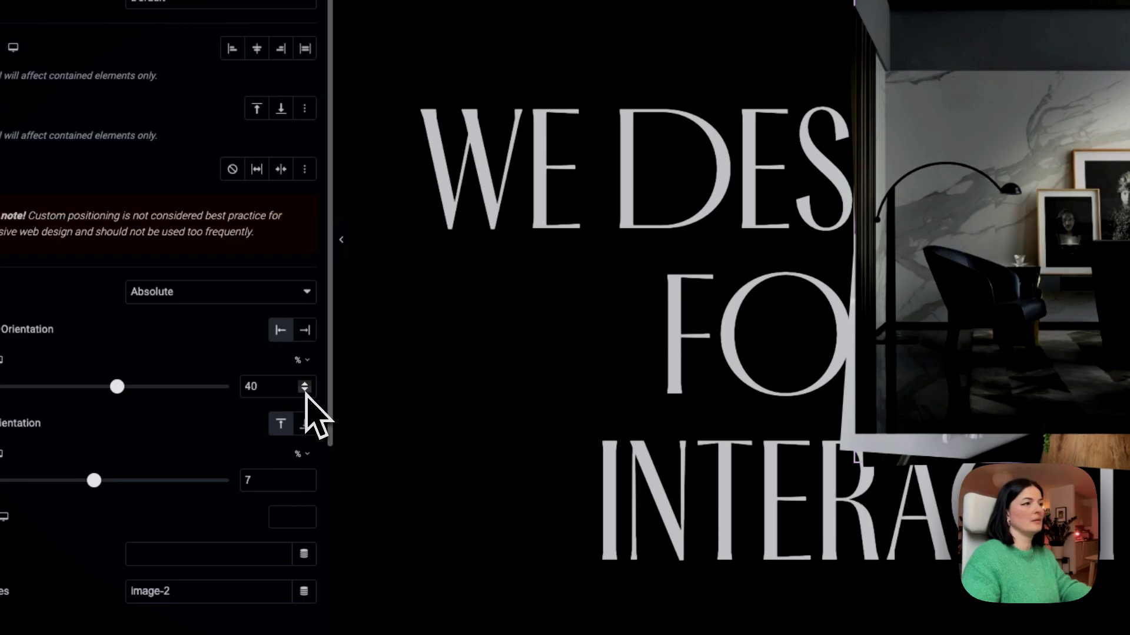
left_click(306, 391)
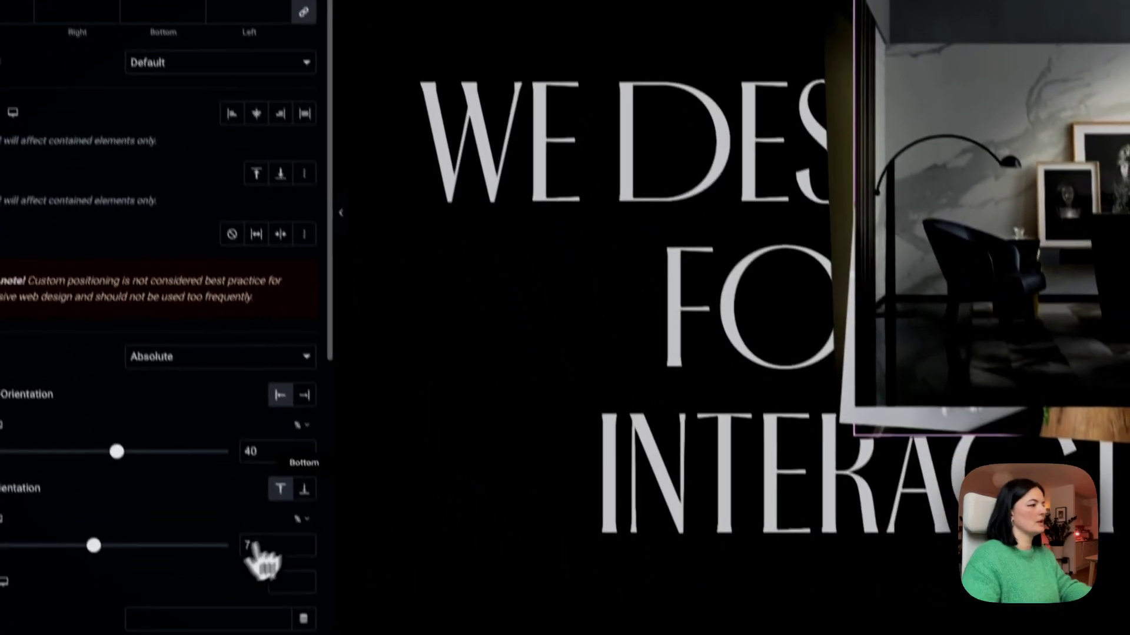
left_click(304, 456)
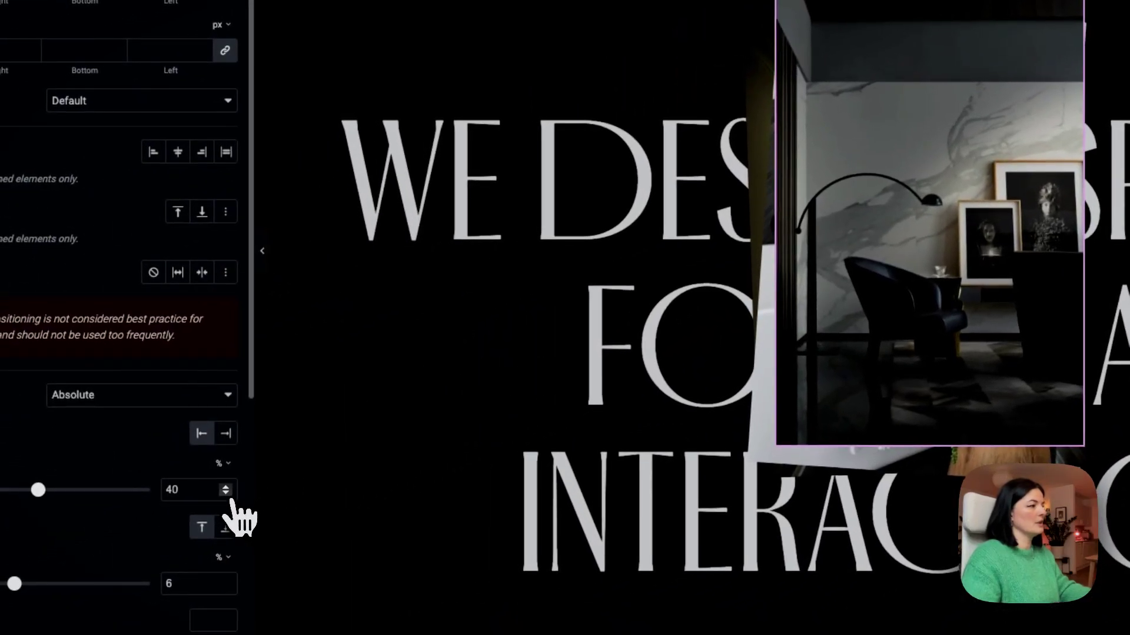
left_click(189, 507)
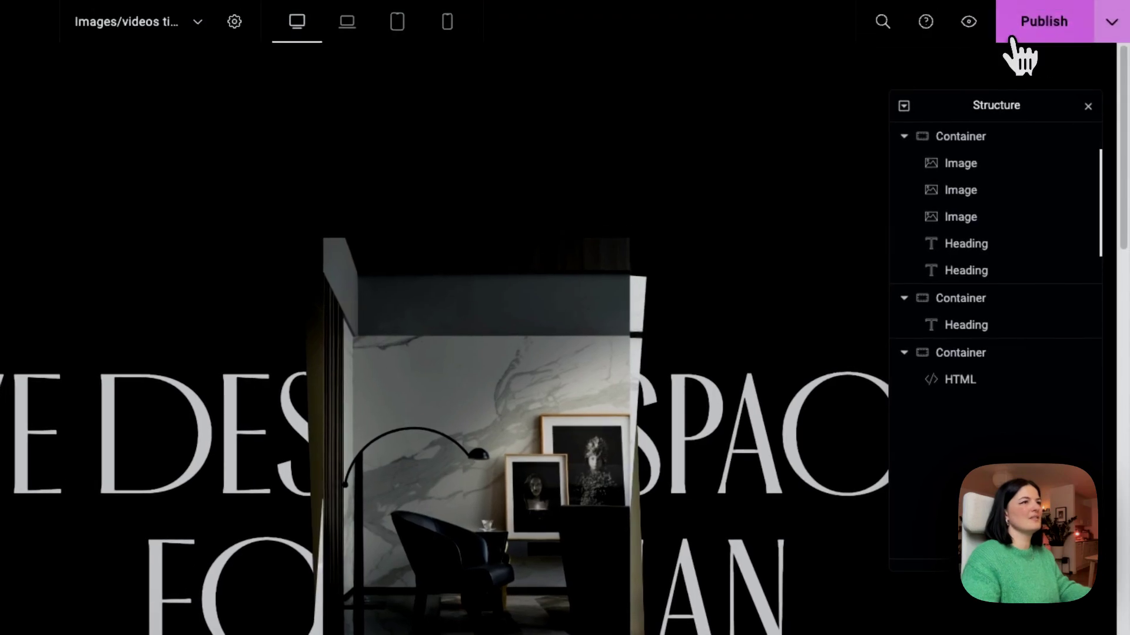
Reload the live preview, then set the hero container's top margin to 50 px
left_click(969, 22)
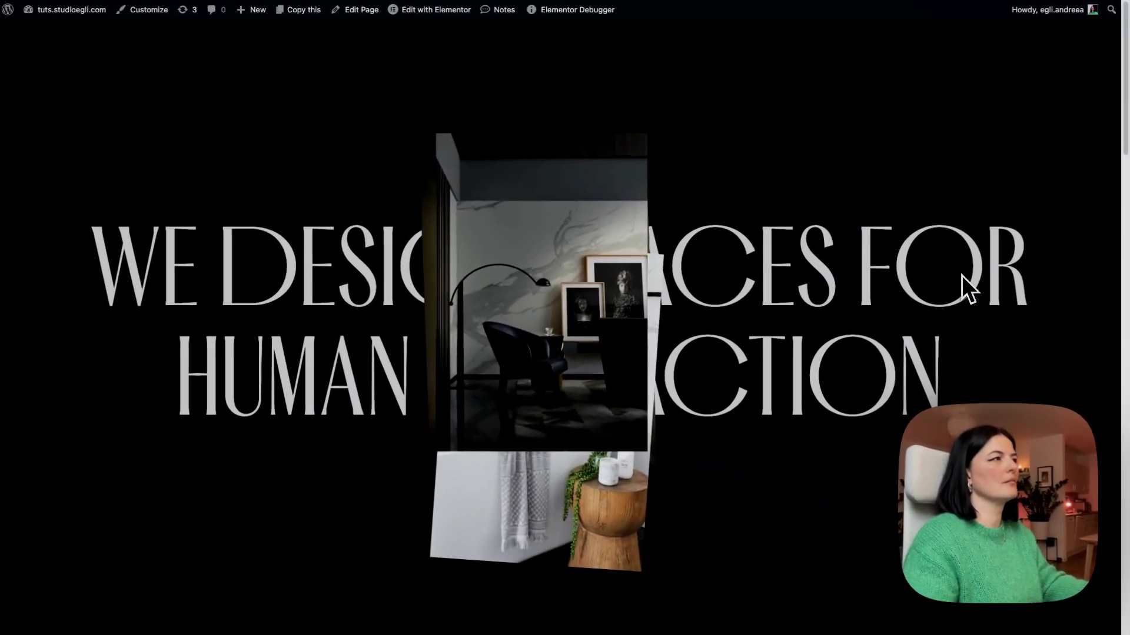
right_click(146, 62)
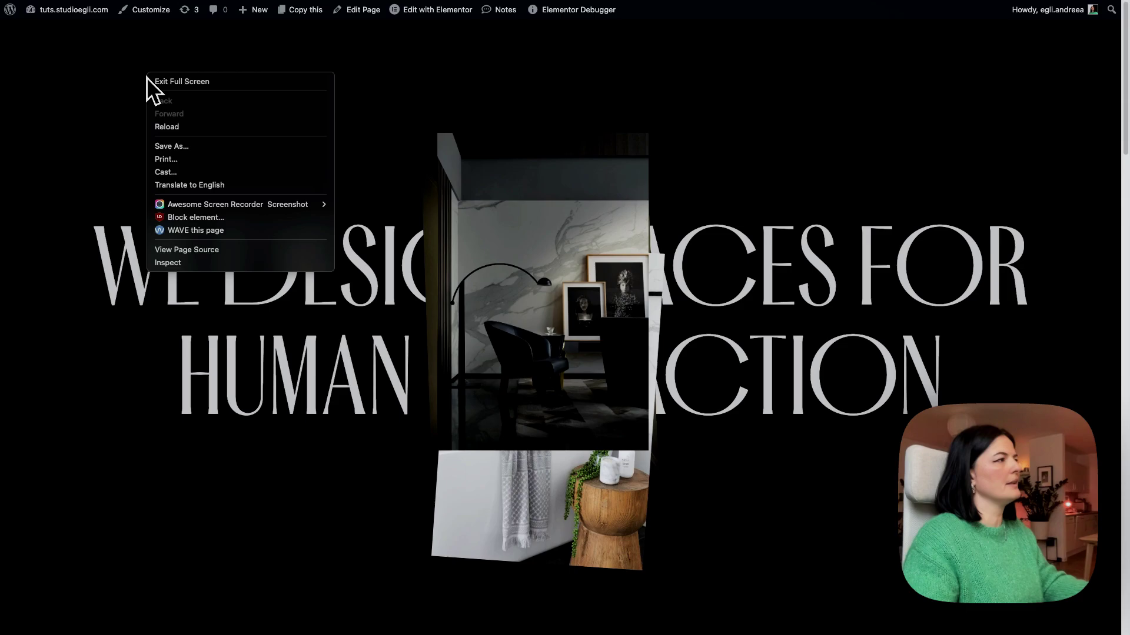
left_click(171, 125)
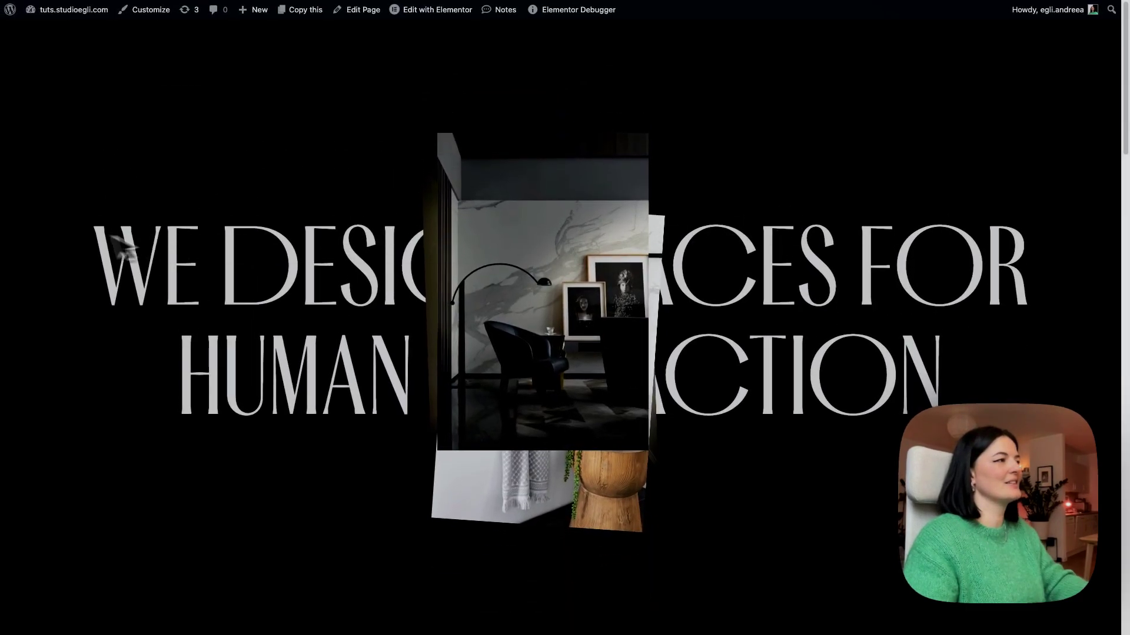
mouse_move(12, 298)
left_click(47, 519)
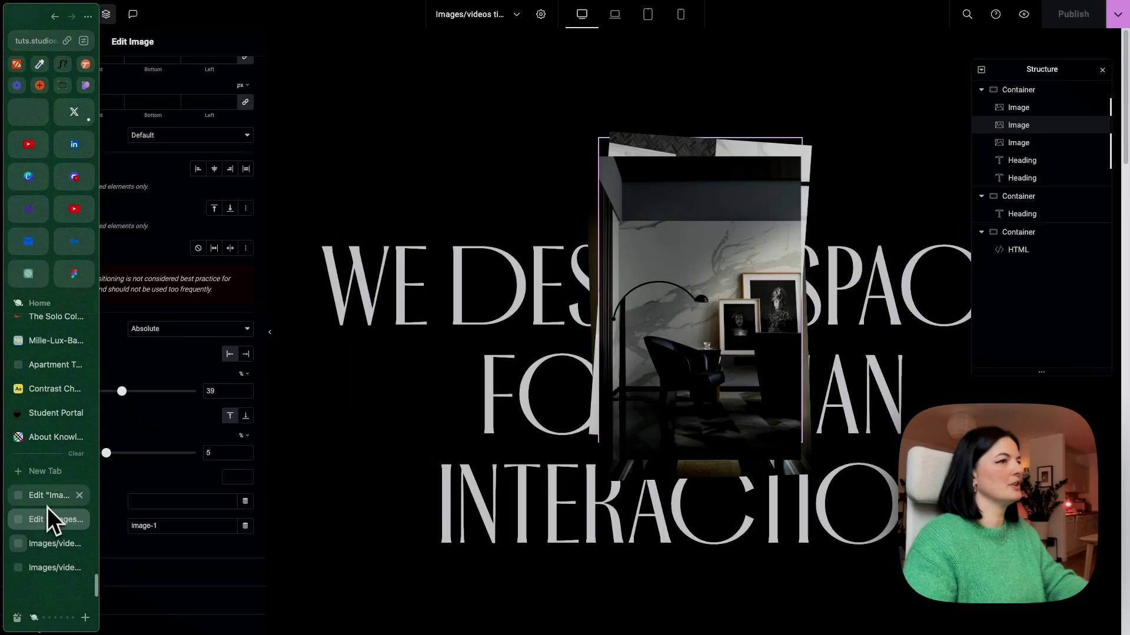
left_click(1020, 91)
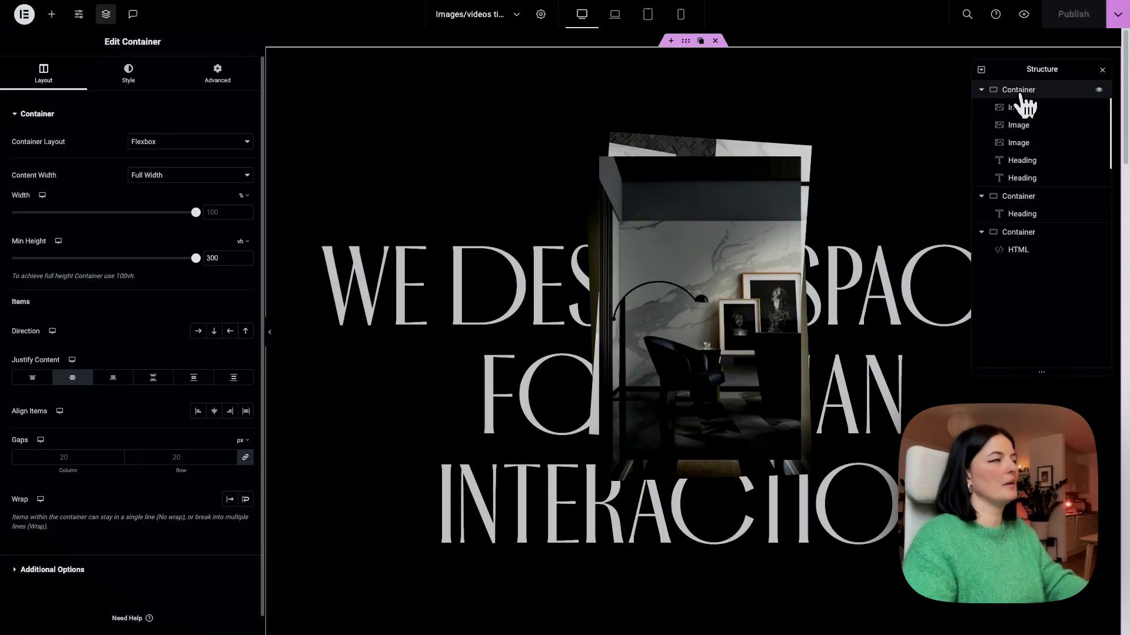
left_click(217, 75)
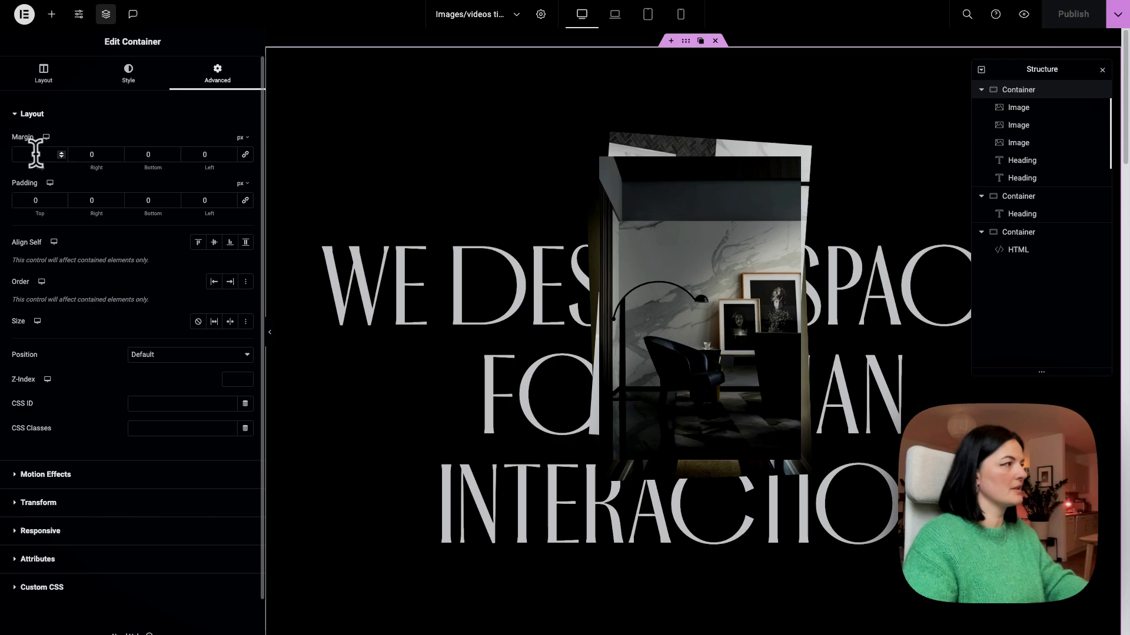
type("5")
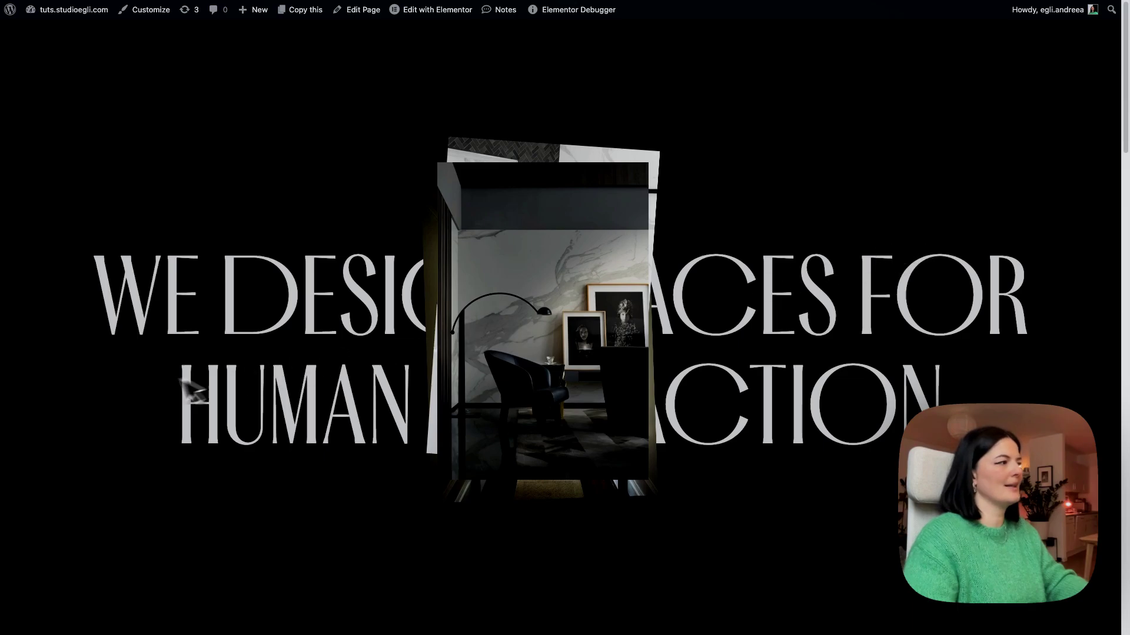
Raise the image-1 picture's vertical offset from 5% to 7% and publish
mouse_move(11, 429)
left_click(34, 524)
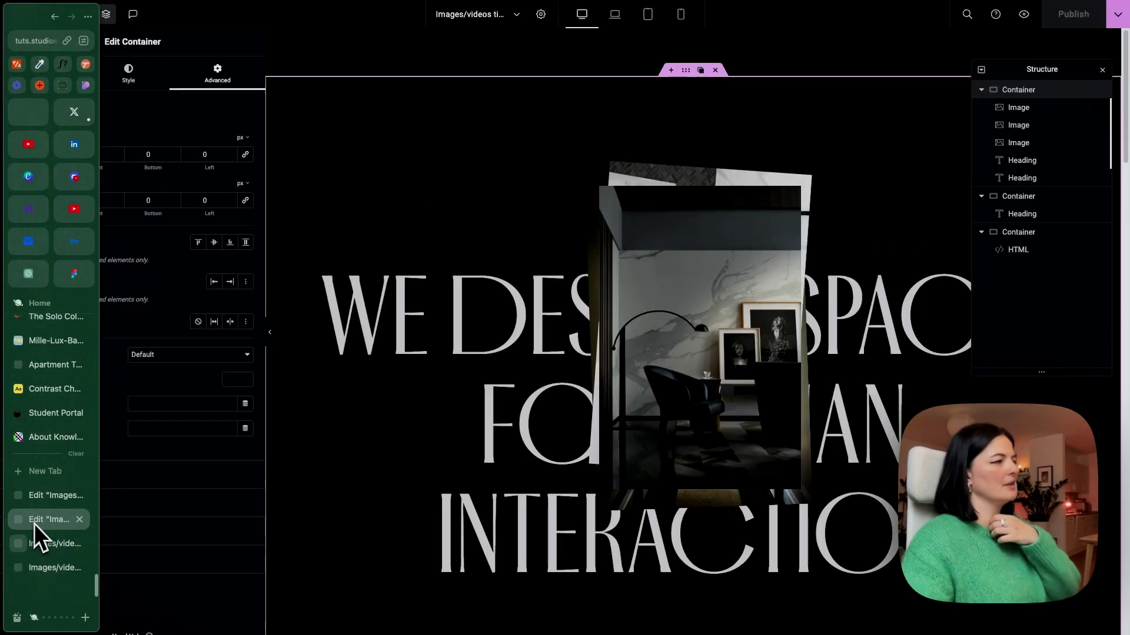
left_click(724, 183)
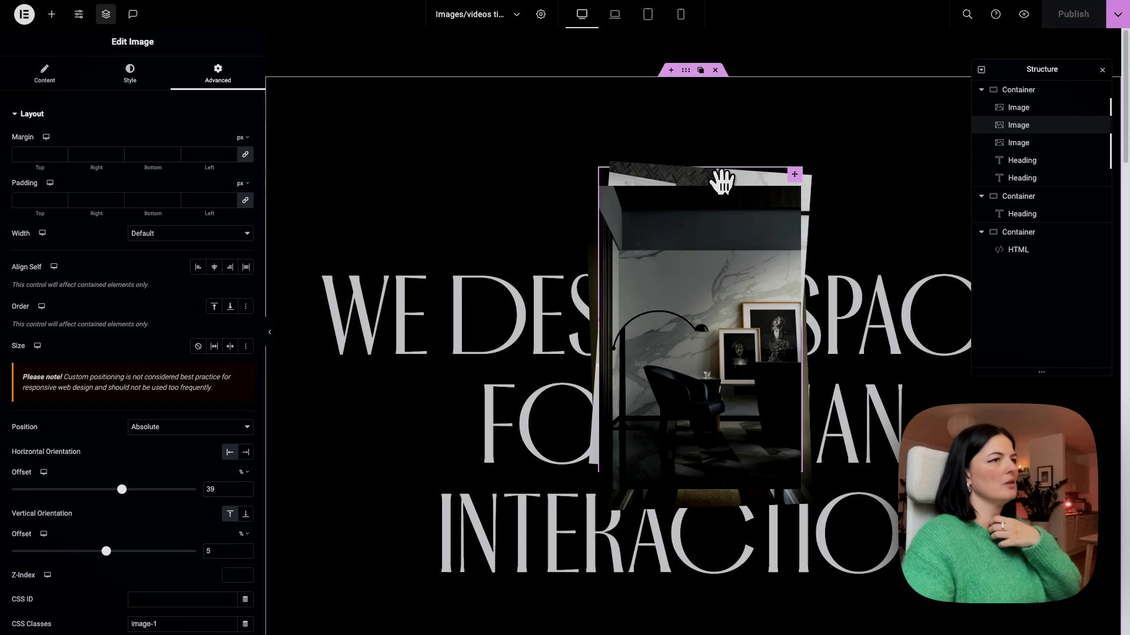
left_click(245, 549)
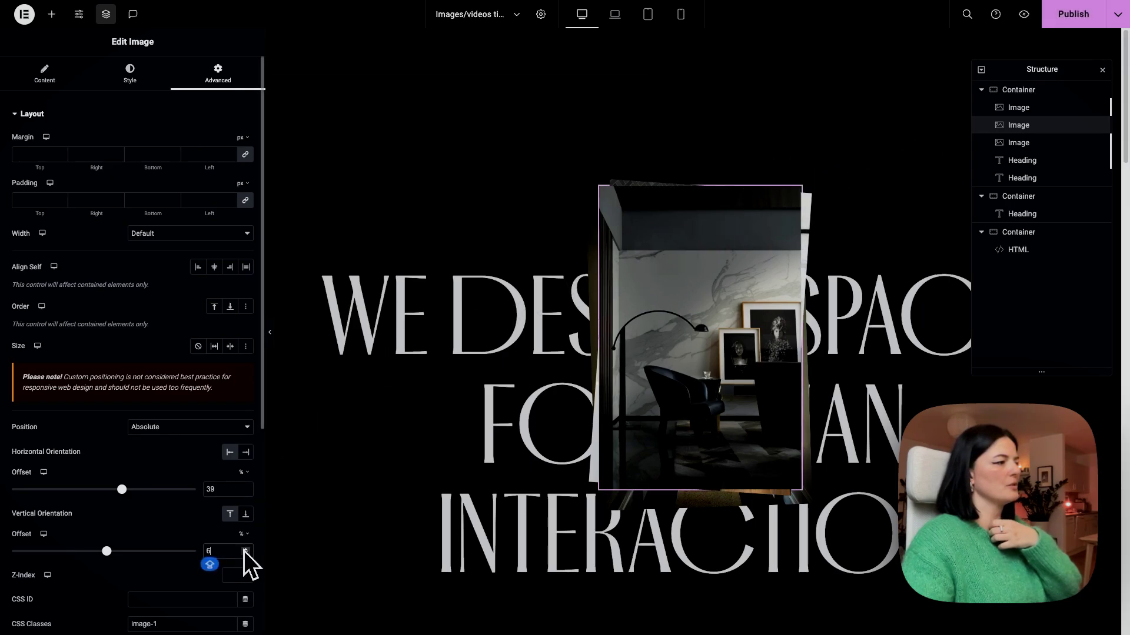
left_click(246, 549)
left_click(1094, 7)
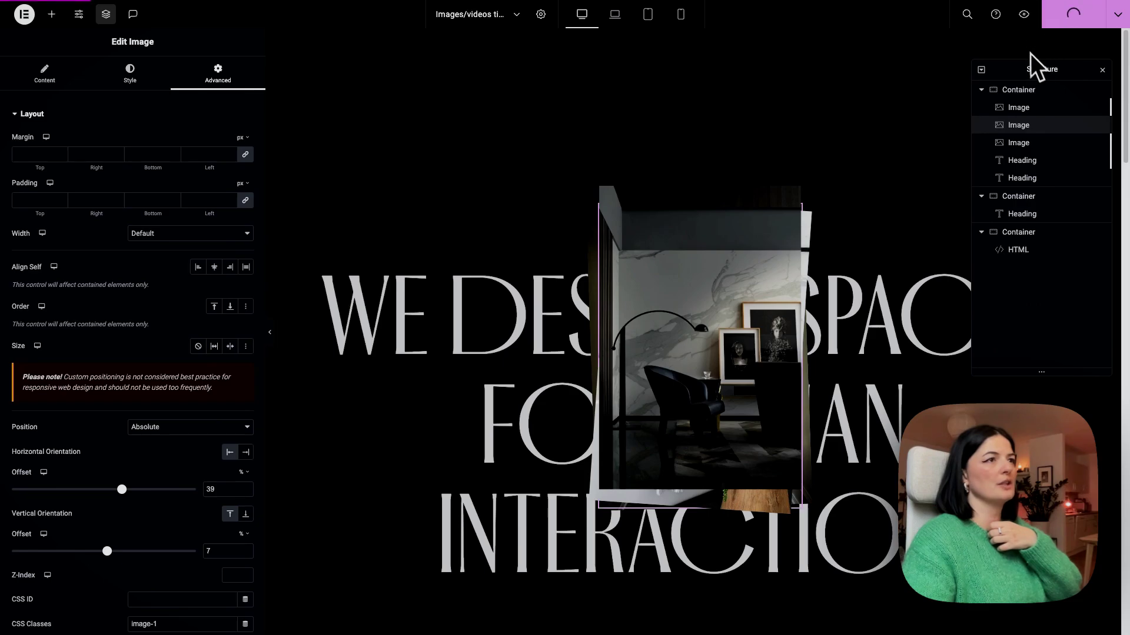
Preview the published page and scroll down to the green LAND IMAGE HERE section
left_click(1024, 16)
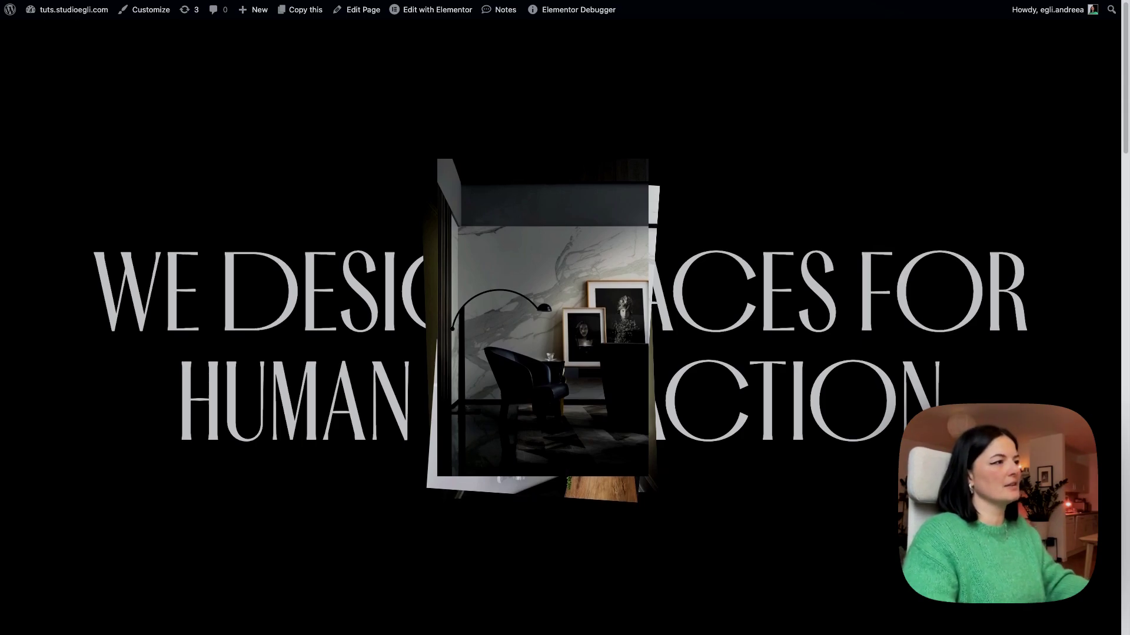
scroll(559, 317, "down", 5)
scroll(559, 318, "down", 5)
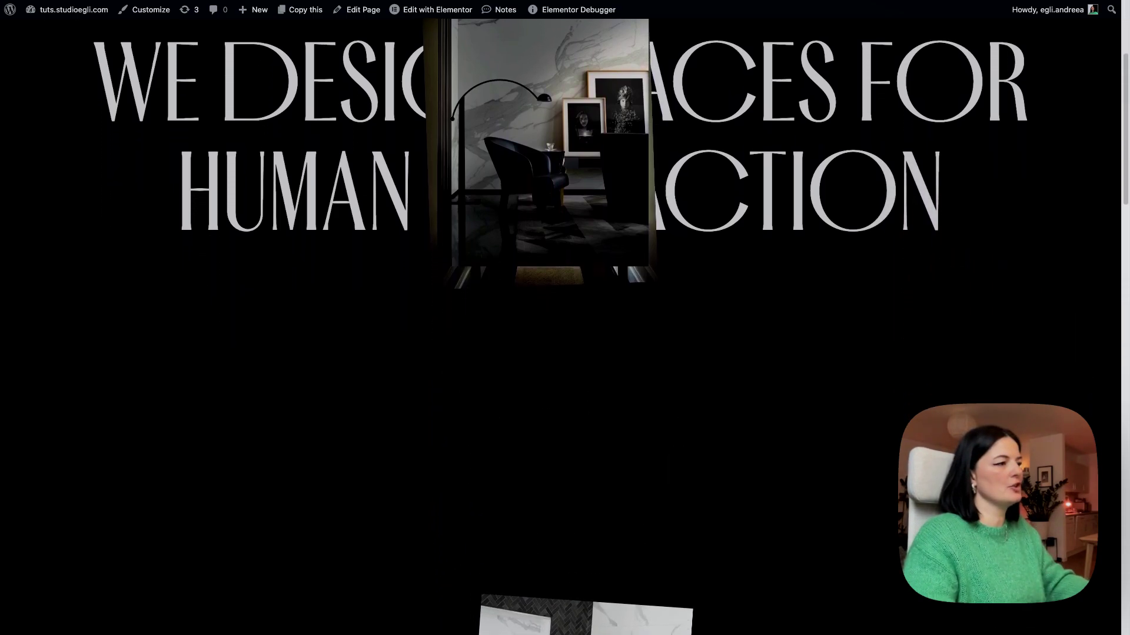
scroll(559, 318, "down", 3)
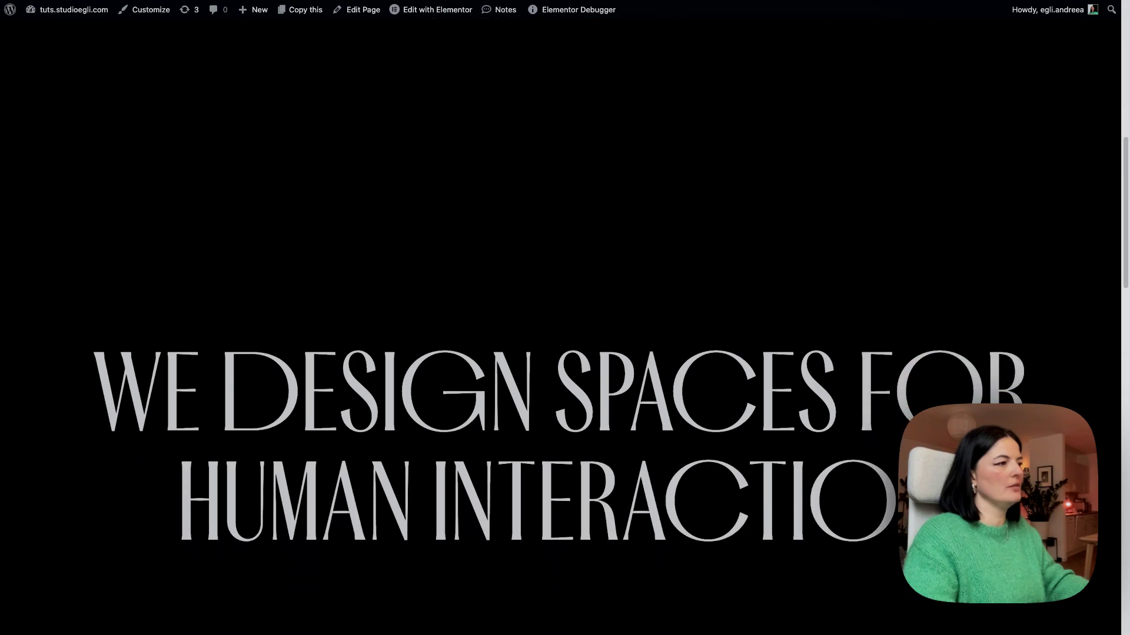
scroll(559, 317, "down", 5)
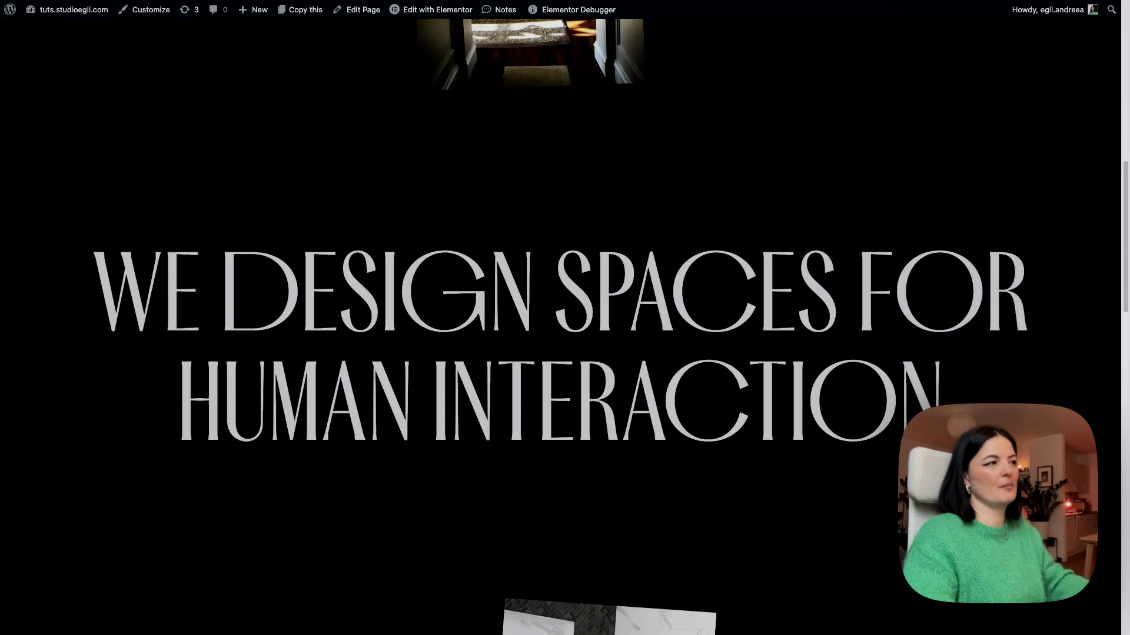
scroll(559, 318, "down", 4)
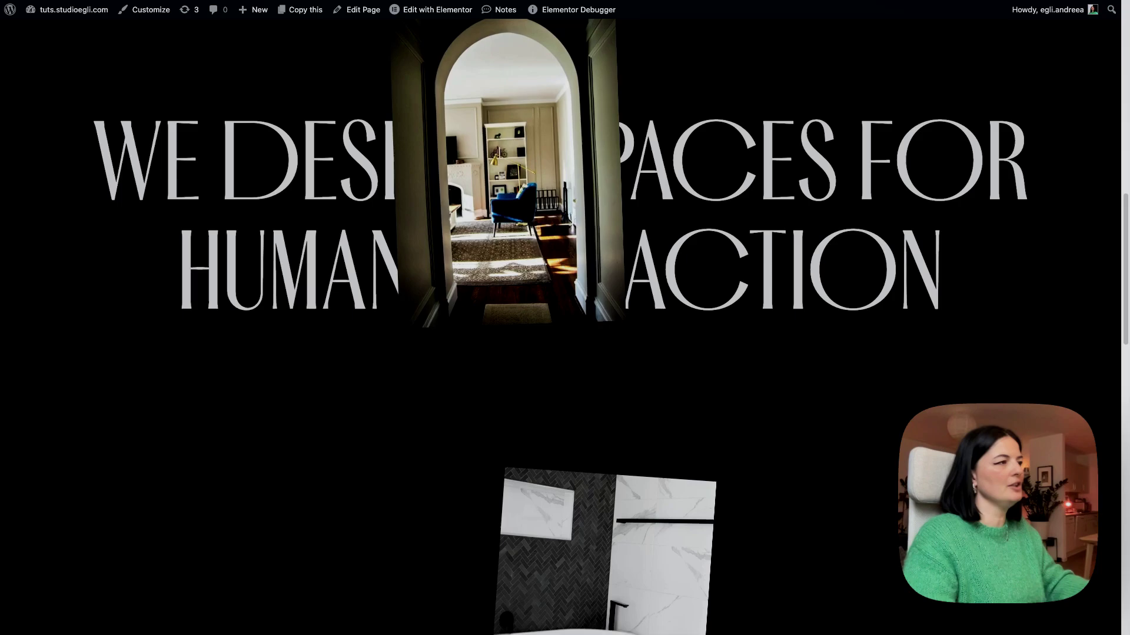
scroll(565, 318, "down", 4)
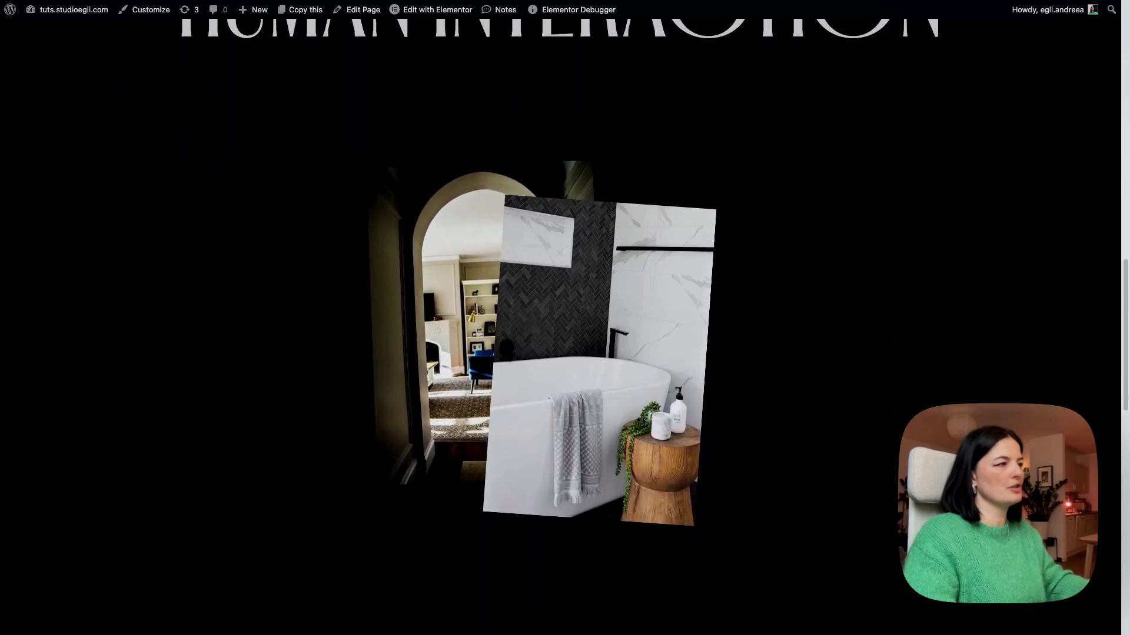
scroll(565, 318, "down", 4)
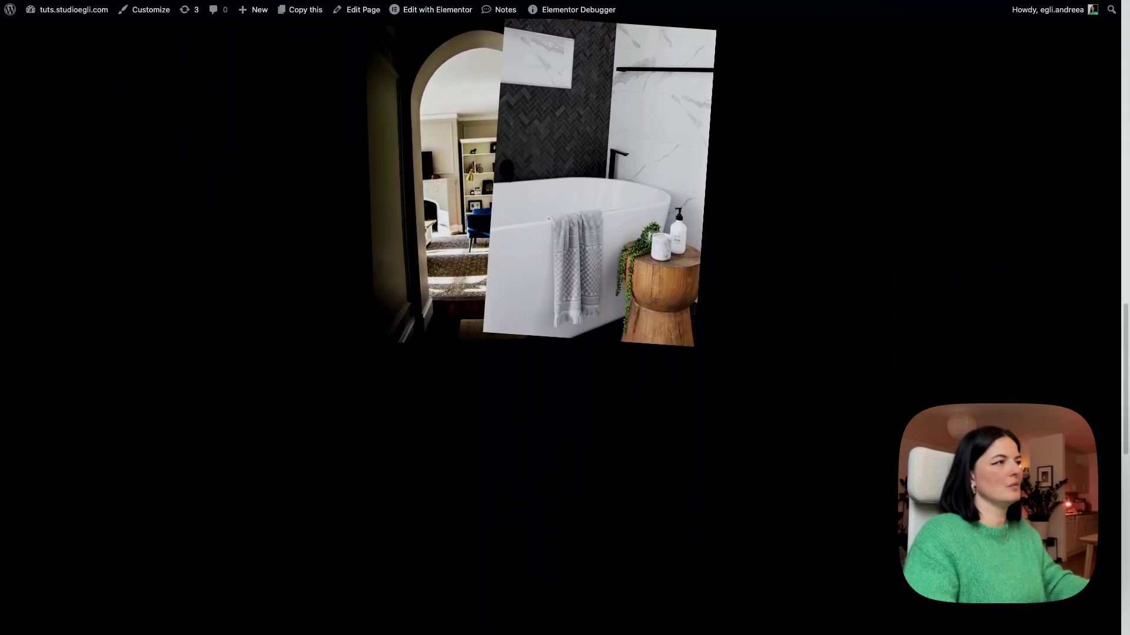
scroll(565, 317, "down", 5)
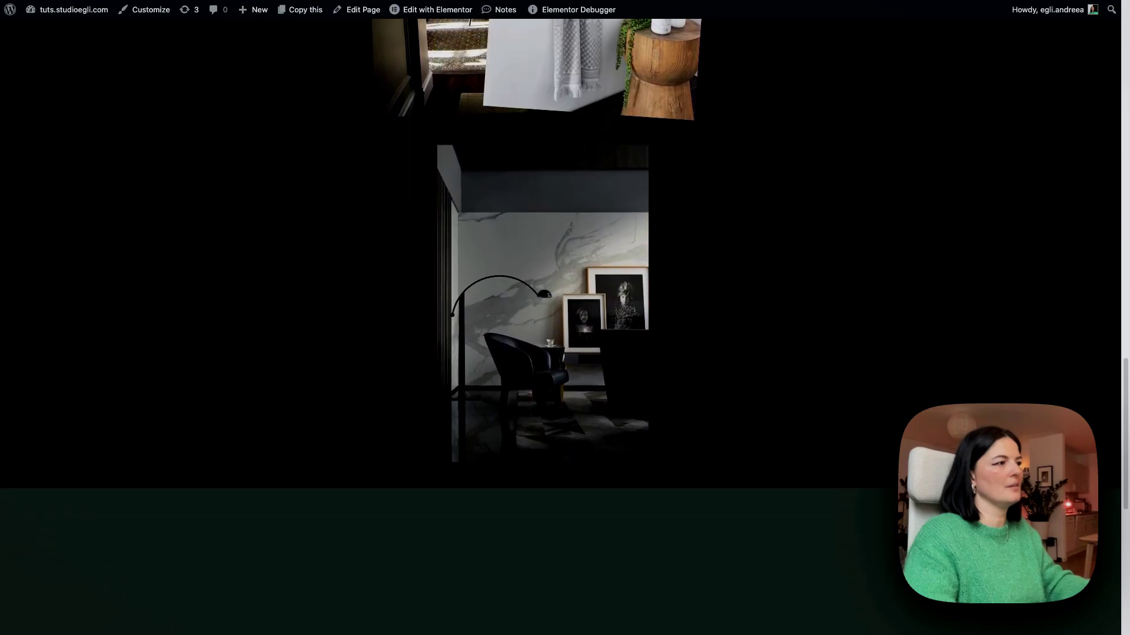
scroll(564, 318, "down", 5)
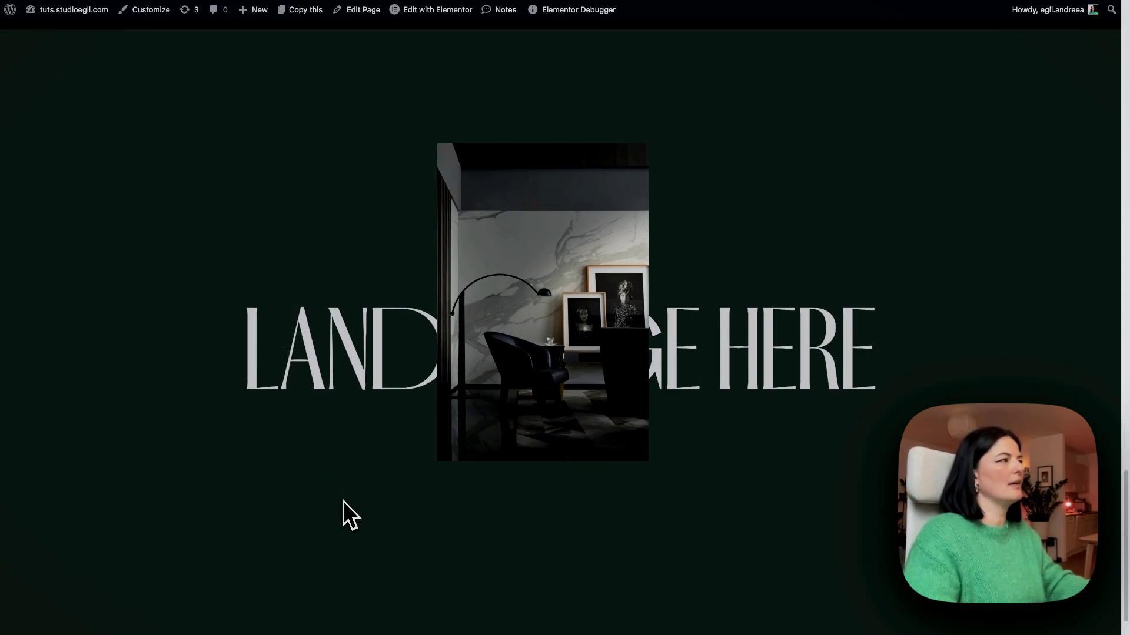
Check that the third image has the CSS class trigger-image
left_click(55, 535)
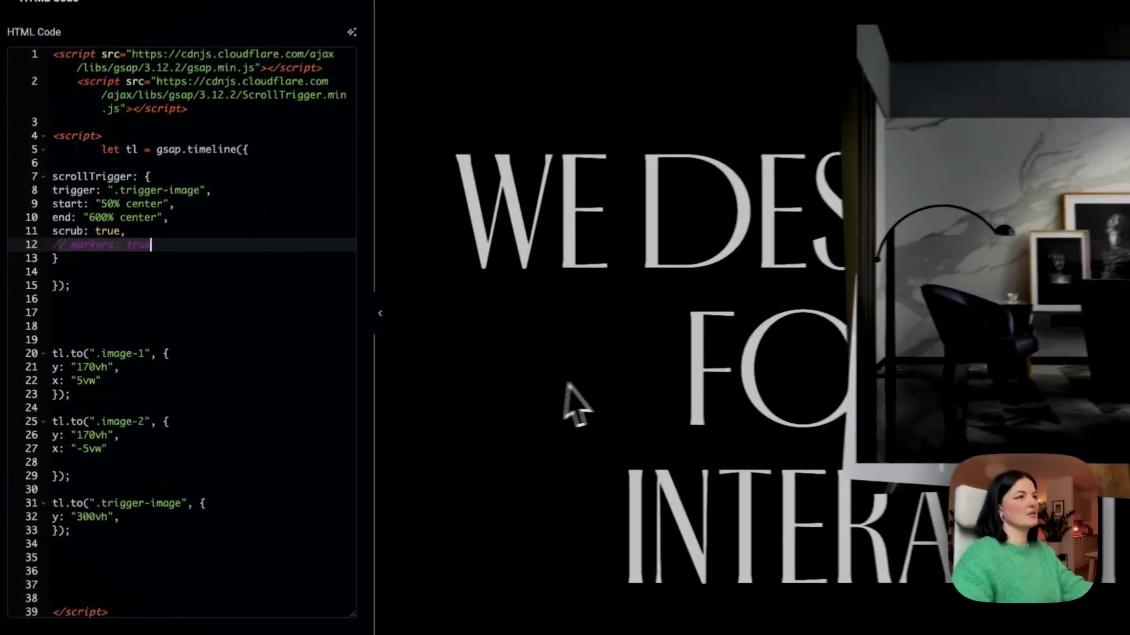
scroll(441, 377, "up", 3)
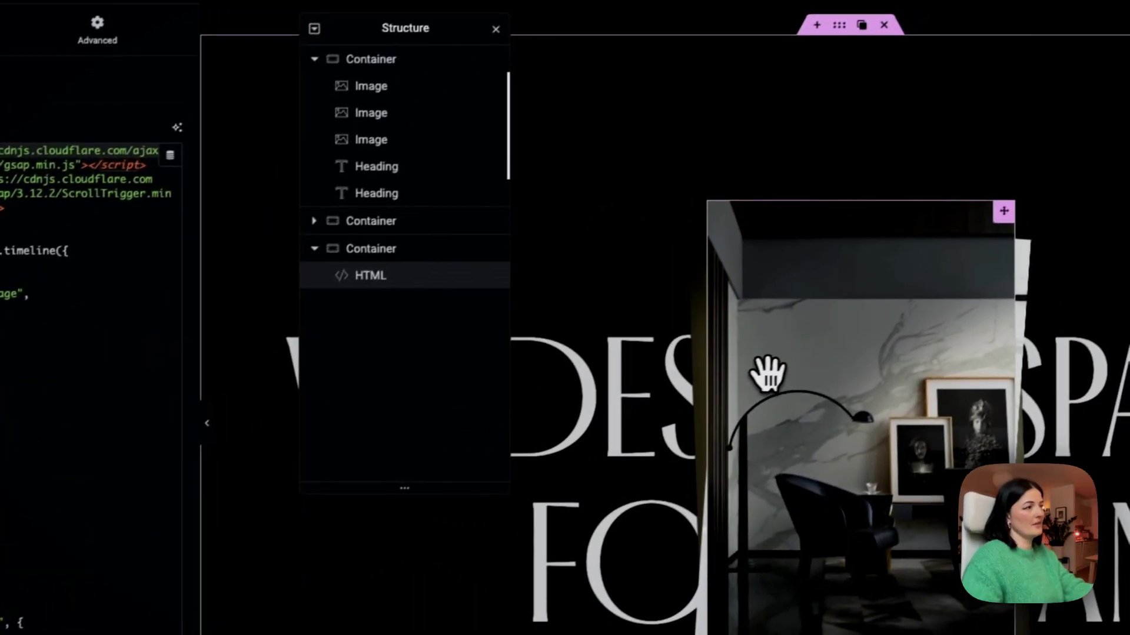
left_click(765, 377)
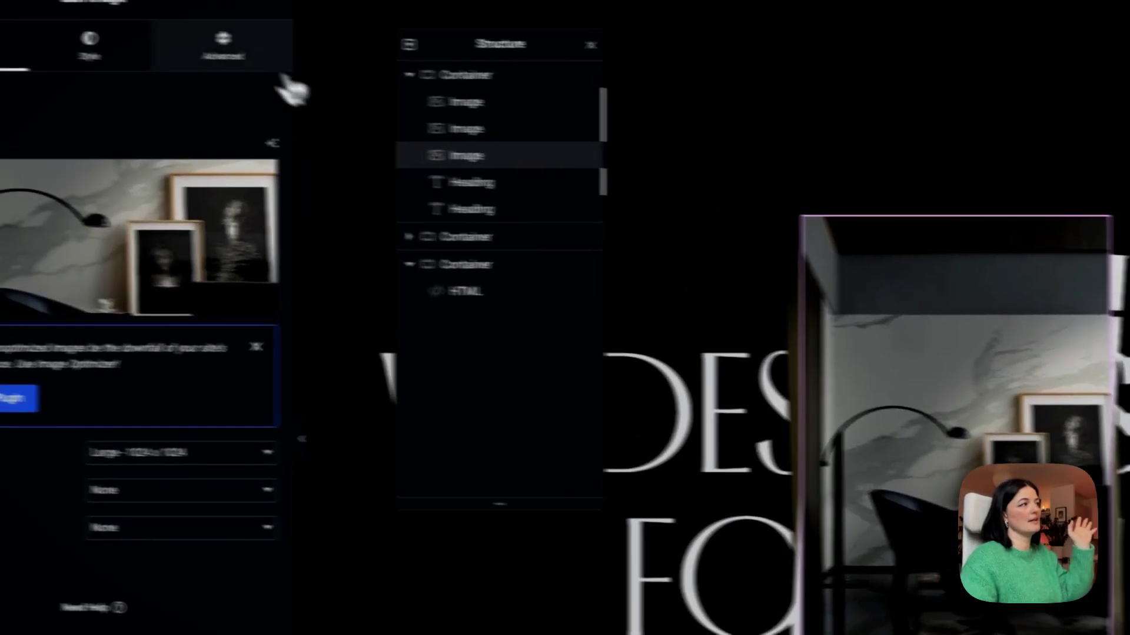
left_click(118, 41)
scroll(147, 447, "down", 5)
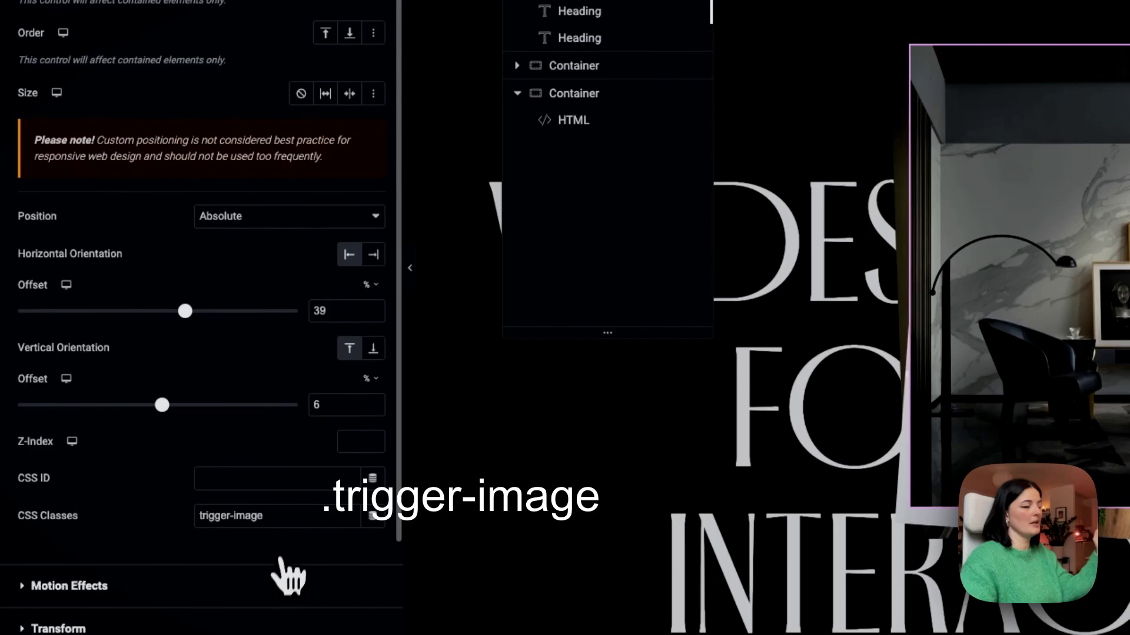
Change the trigger-image y distance on line 32 to 310vh, publish, and preview the page
left_click(559, 126)
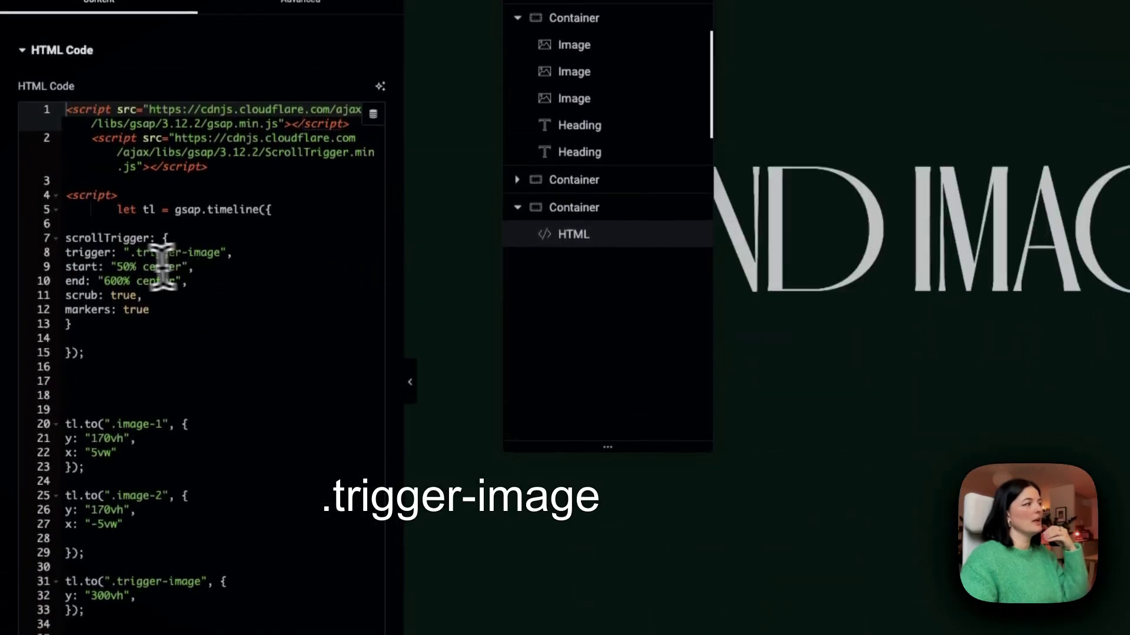
left_click(227, 253)
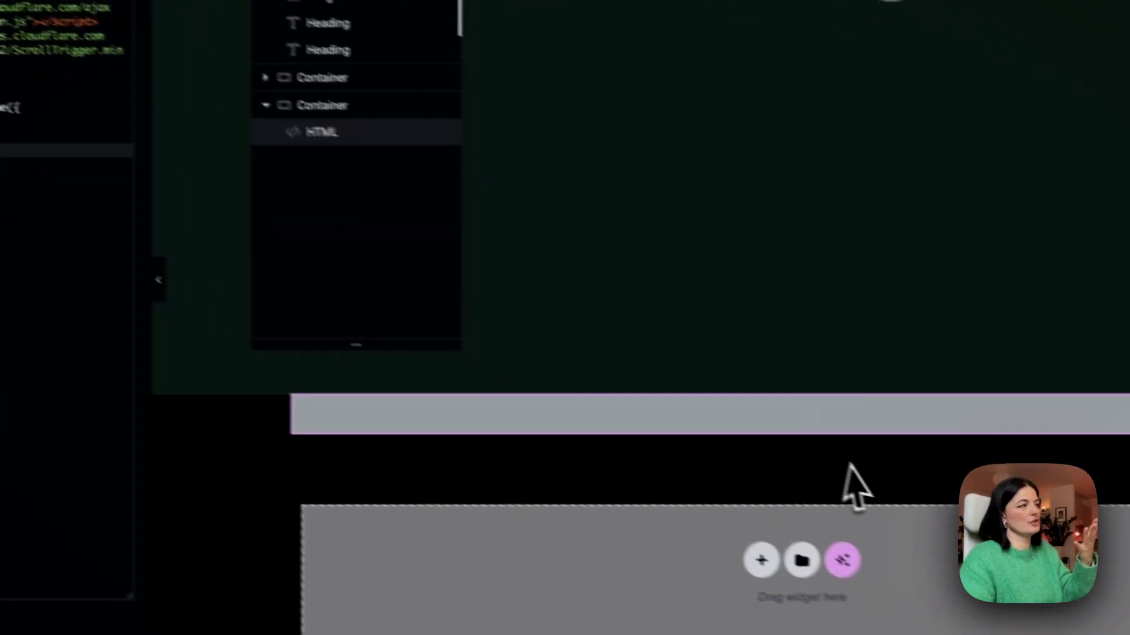
scroll(1113, 586, "down", 10)
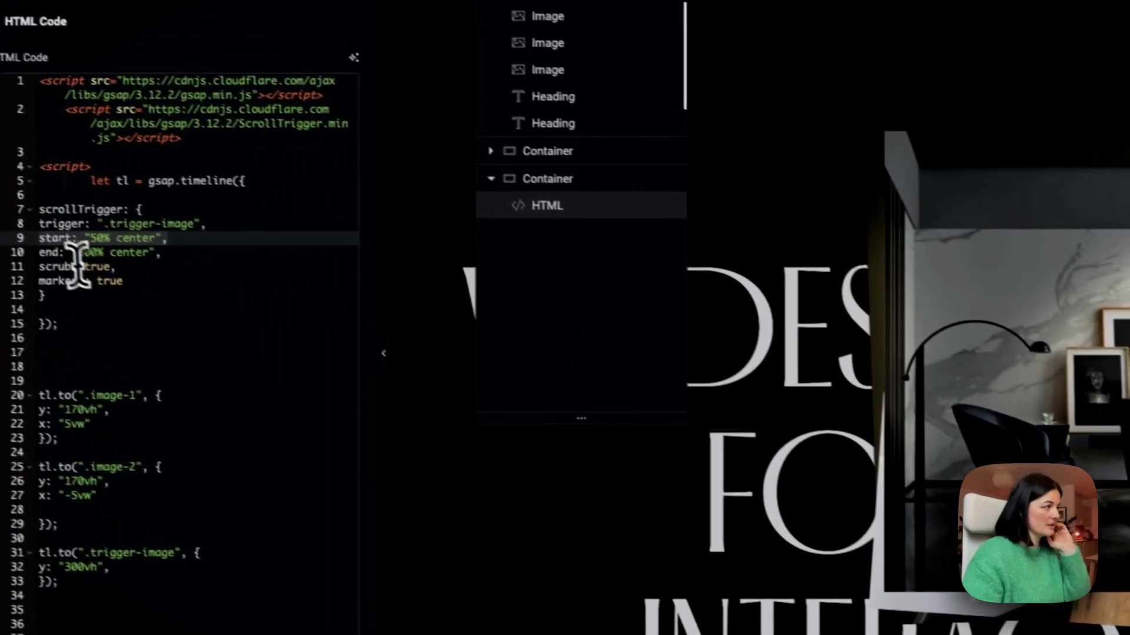
left_click(103, 457)
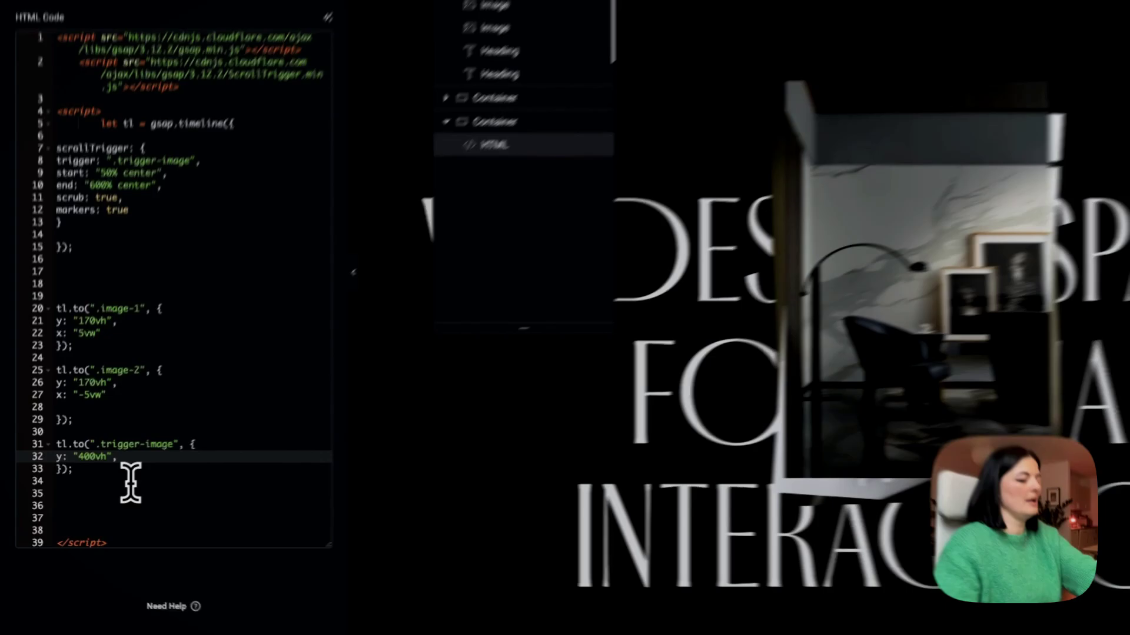
type("31")
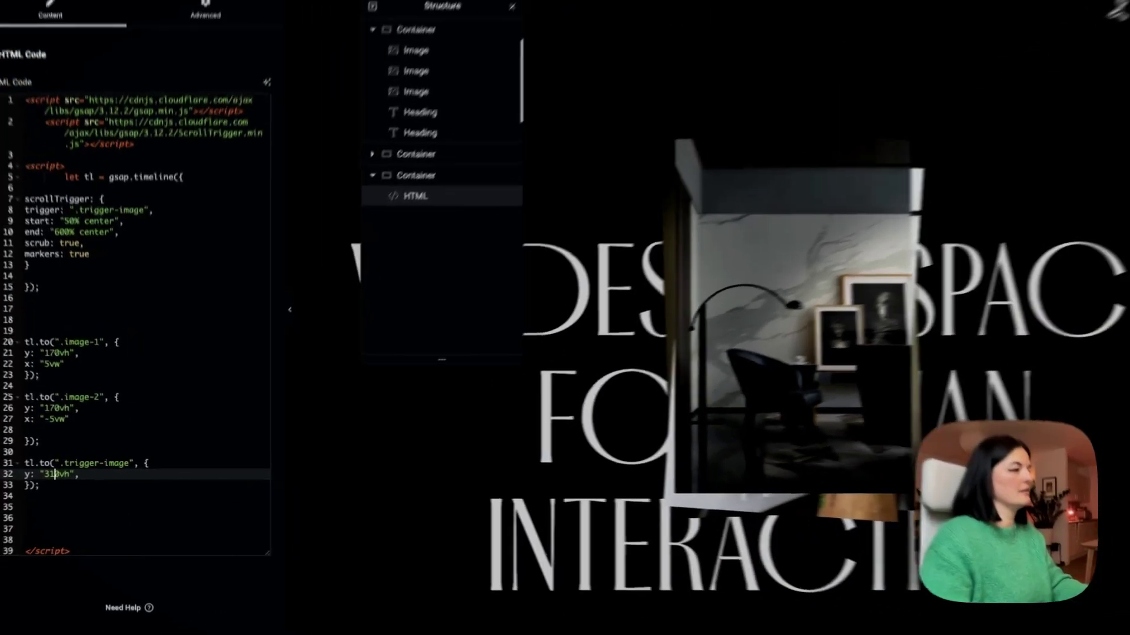
left_click(1082, 13)
left_click(1039, 6)
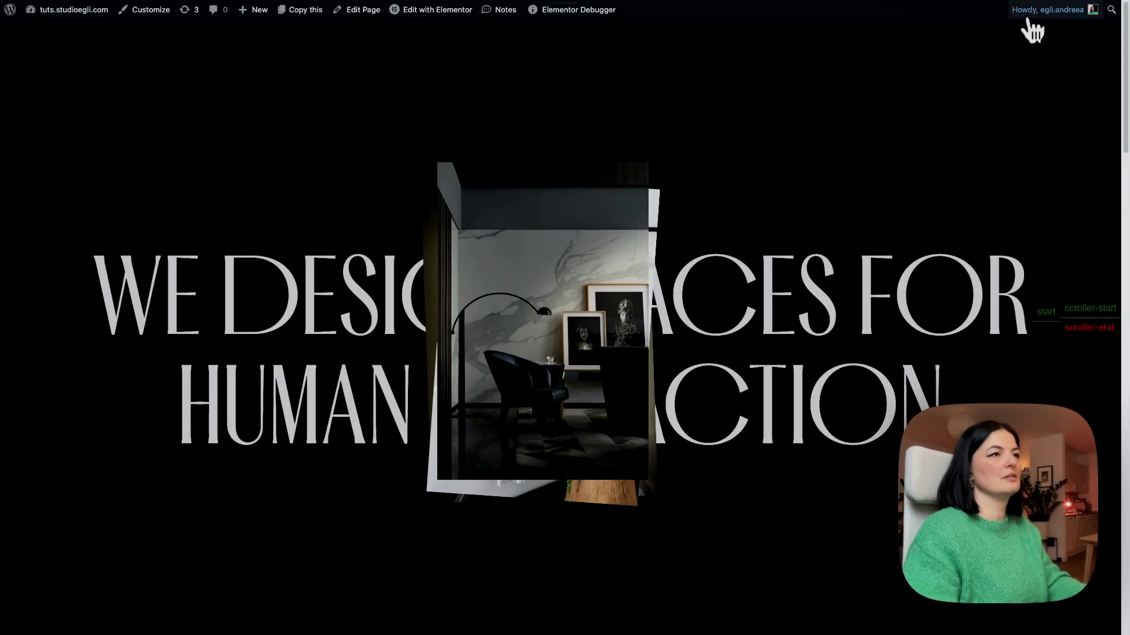
Scroll up and down the live page to test the image scroll animation
scroll(927, 359, "down", 10)
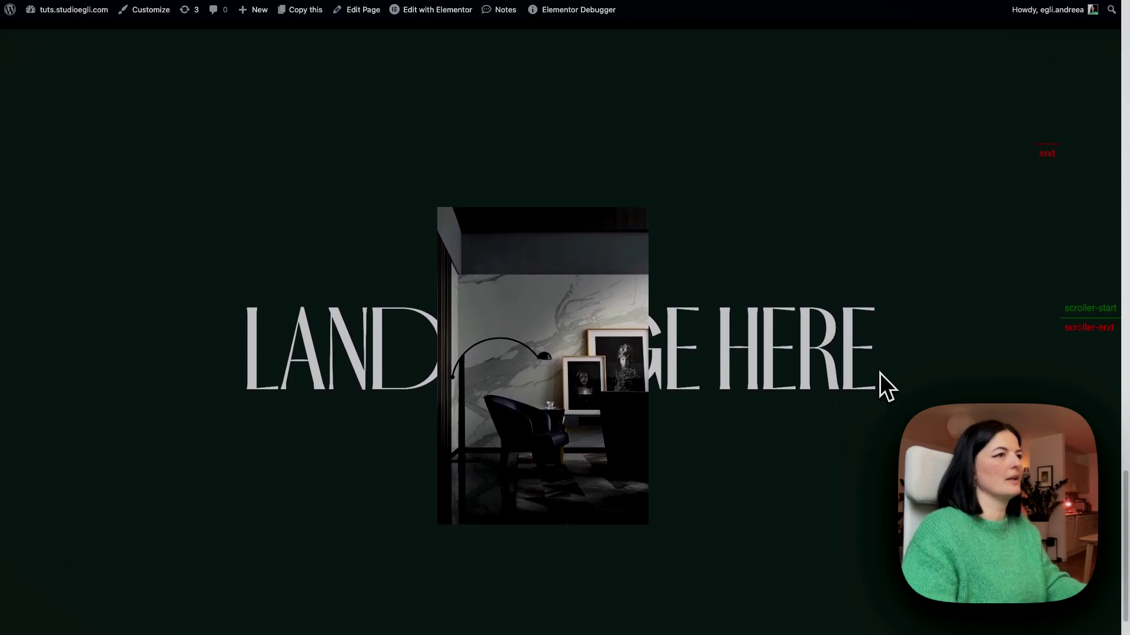
scroll(880, 373, "up", 5)
scroll(880, 373, "down", 3)
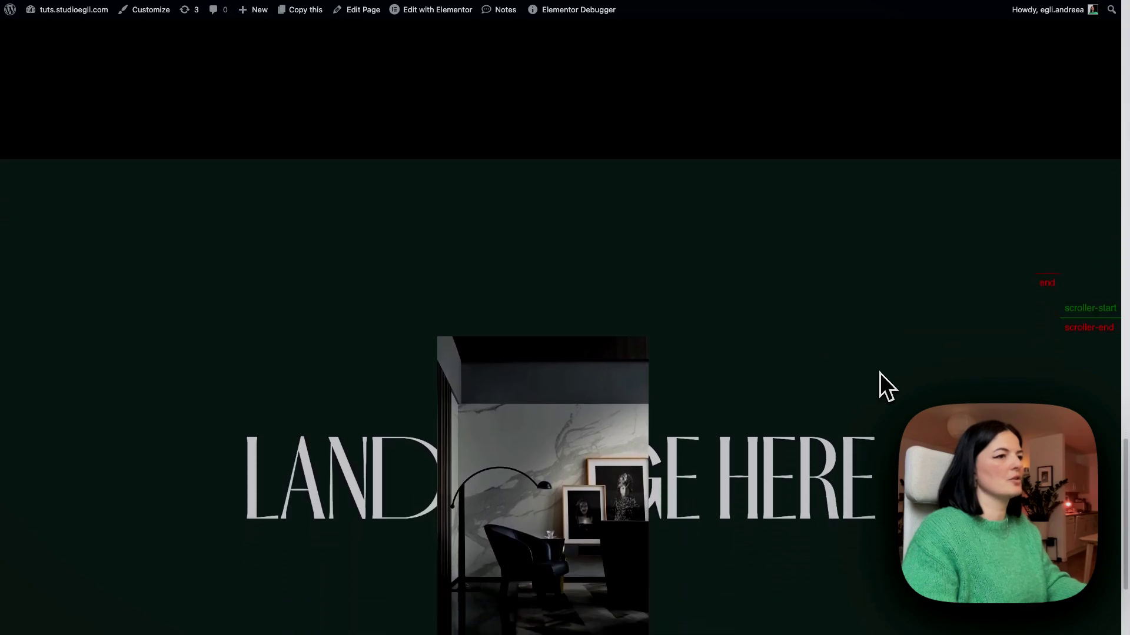
scroll(1059, 274, "down", 2)
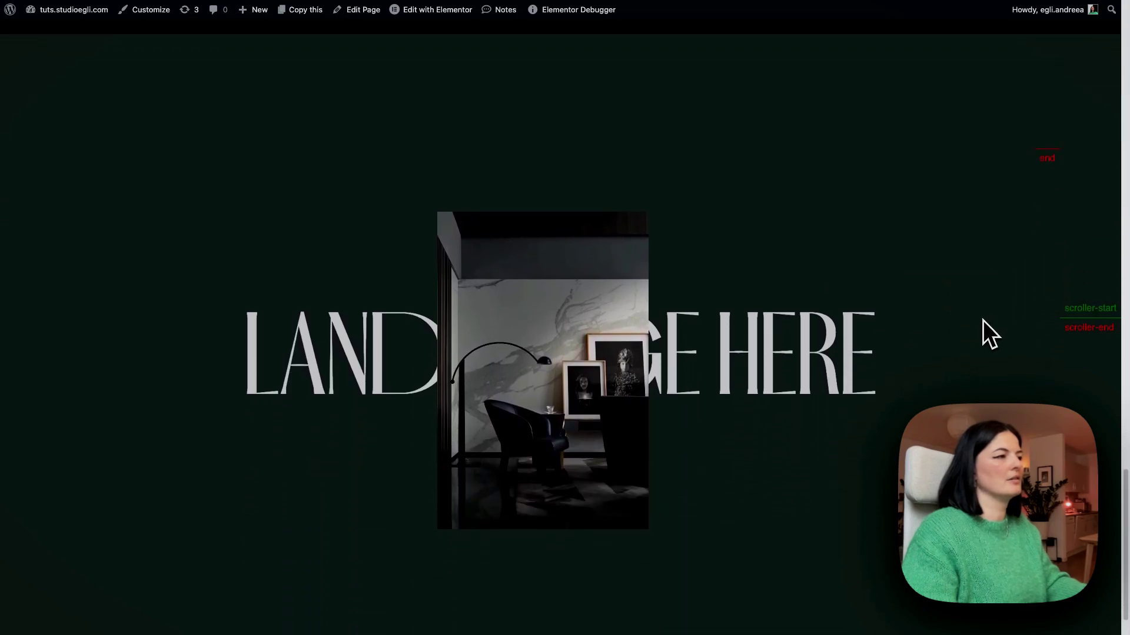
scroll(983, 320, "up", 3)
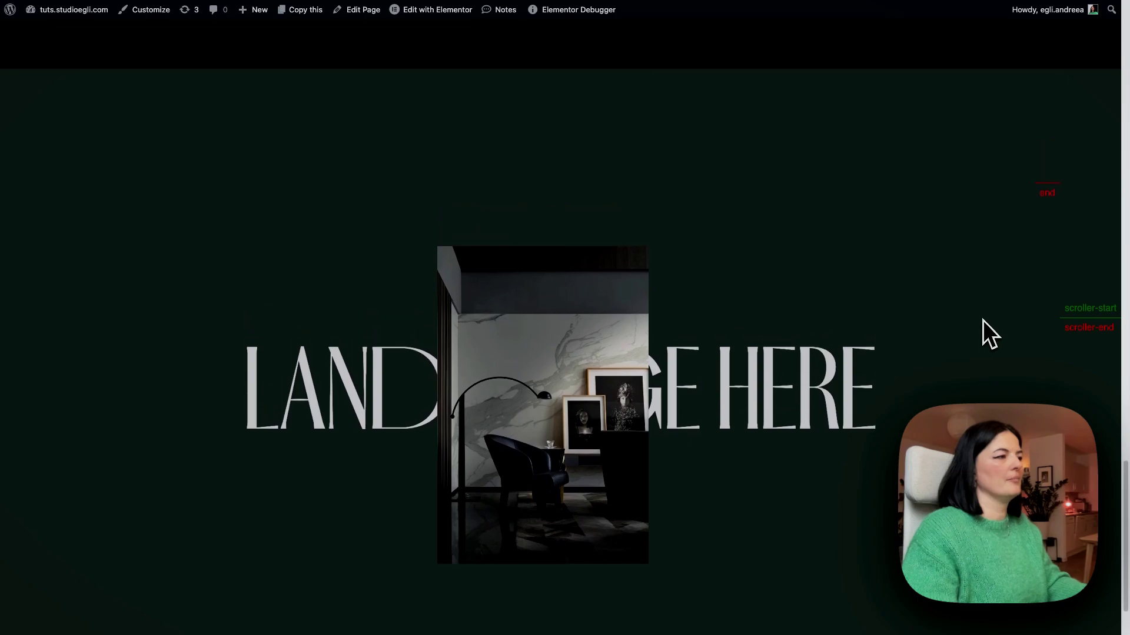
scroll(983, 321, "up", 5)
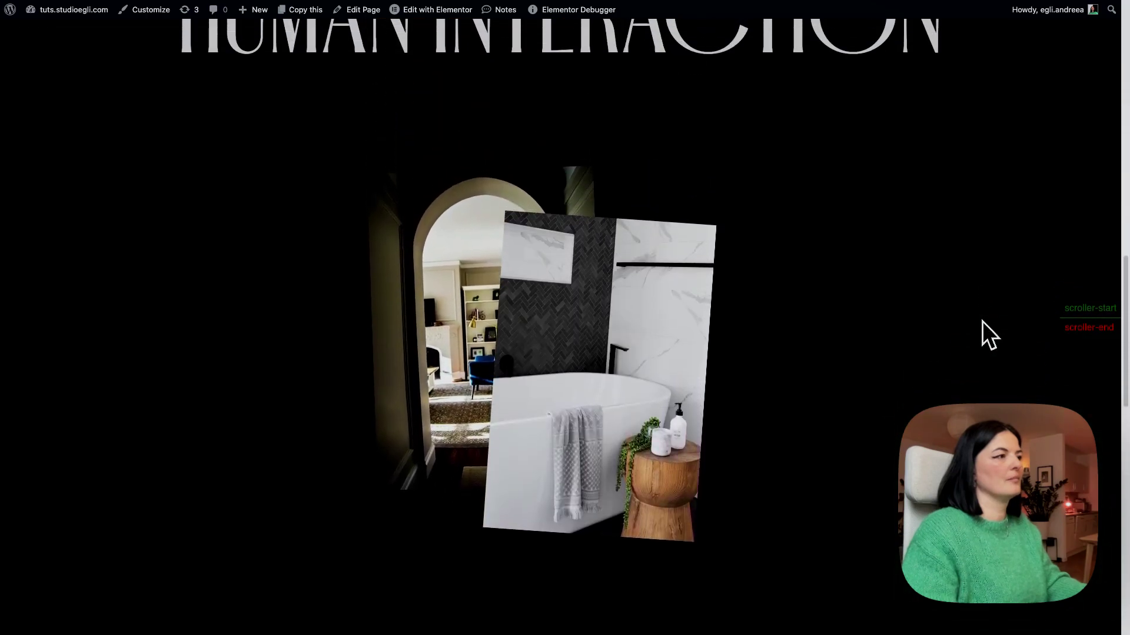
scroll(983, 322, "up", 6)
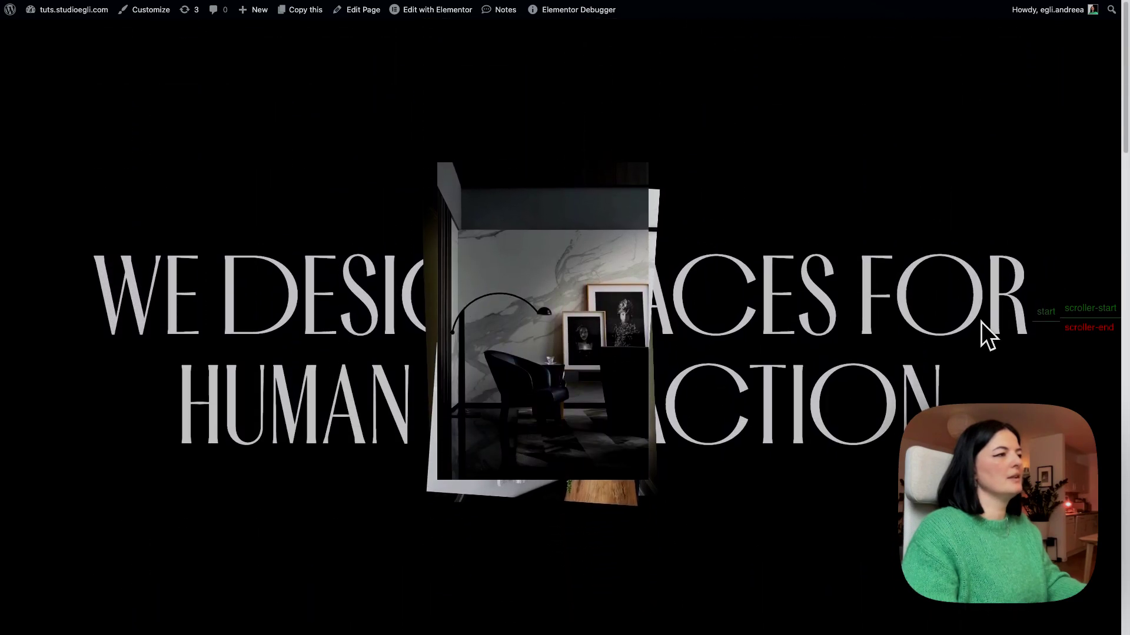
scroll(980, 323, "down", 2)
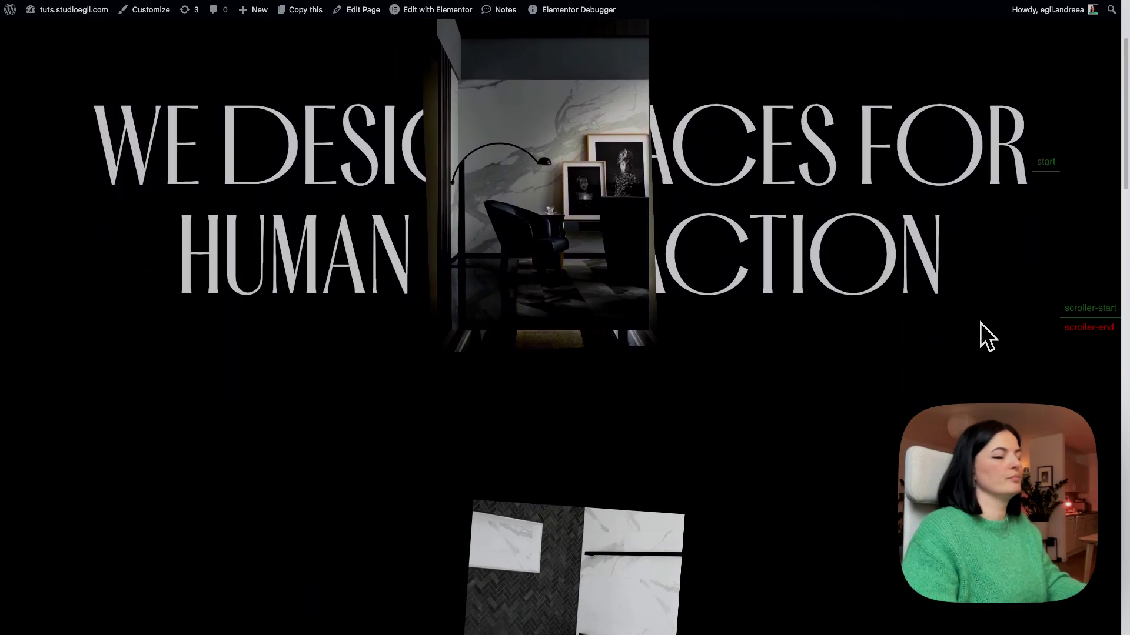
scroll(980, 323, "down", 4)
scroll(980, 323, "down", 10)
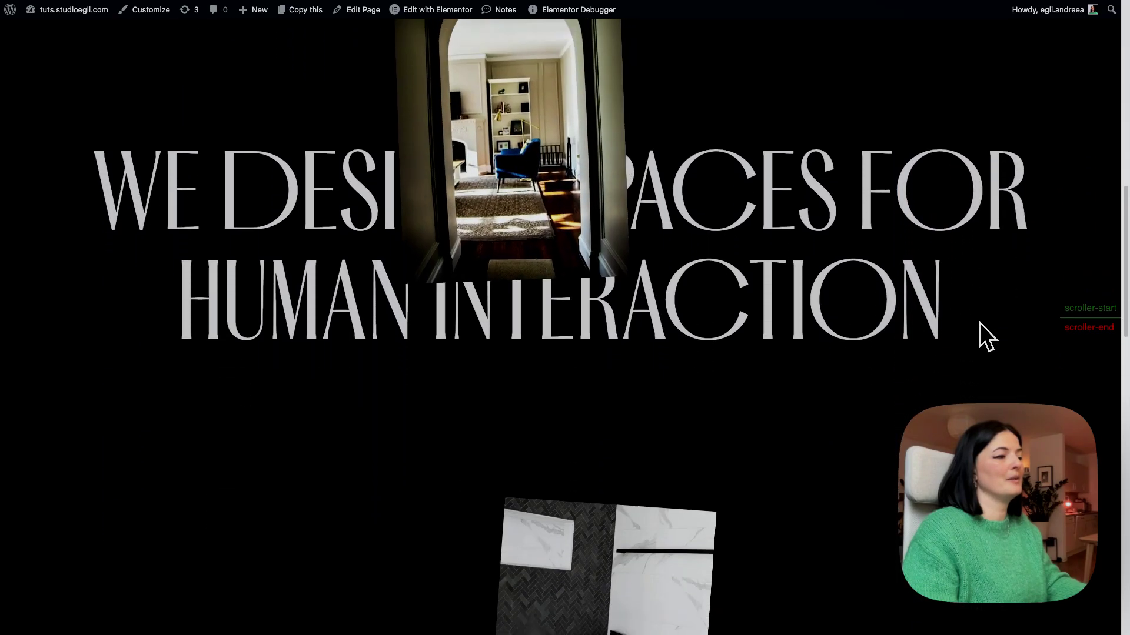
scroll(980, 323, "down", 3)
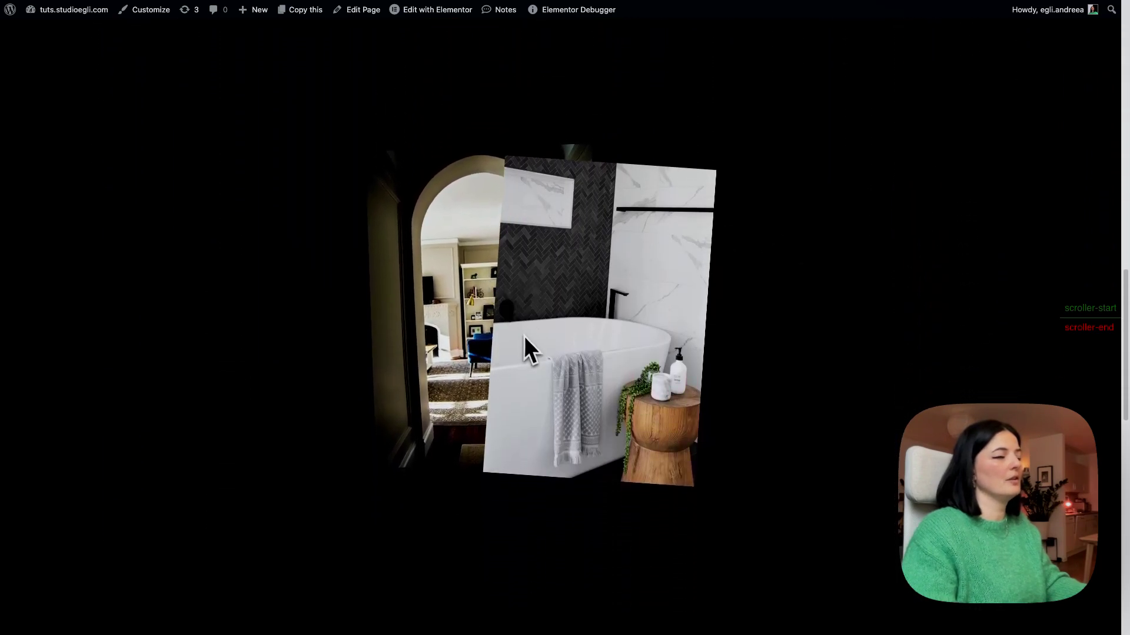
Change the image-1 tween's y distance to 100vh in the GSAP code and save the update
mouse_move(20, 424)
left_click(39, 516)
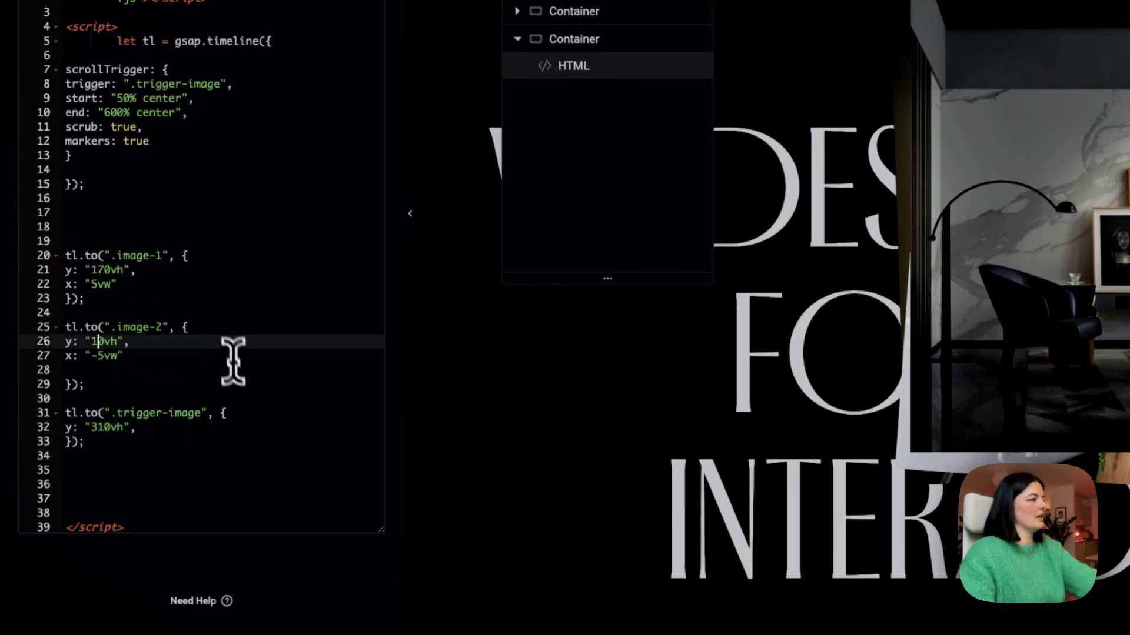
left_click(104, 269)
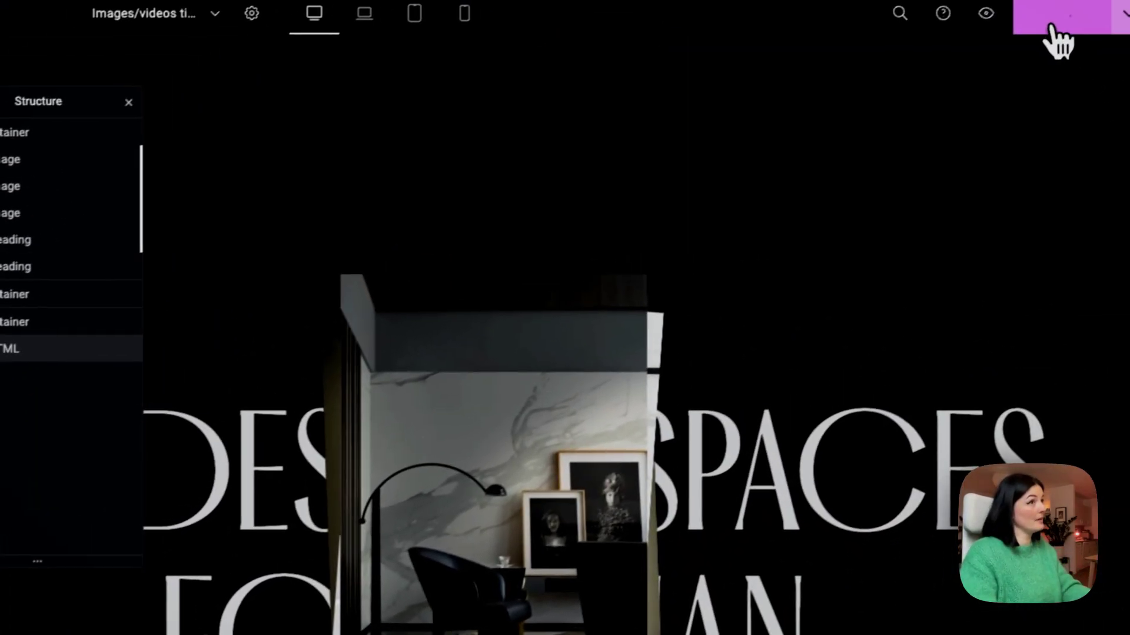
left_click(1051, 23)
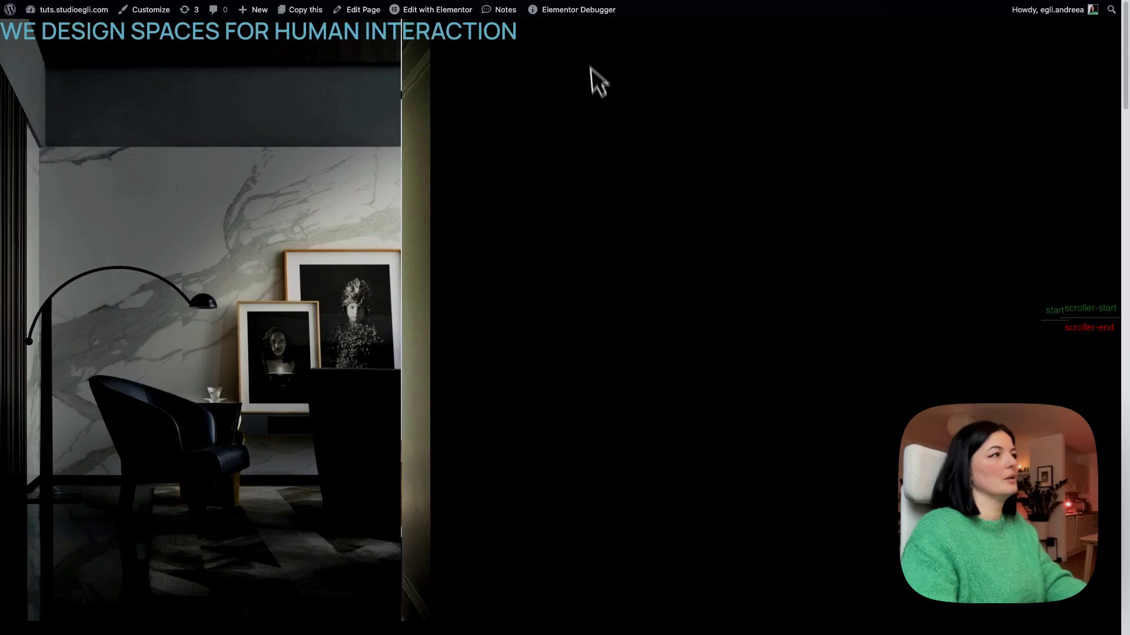
Reload the live page and scroll through it to watch the marble-room image land in the green 'LAND IMAGE HERE' gap
left_click(688, 67)
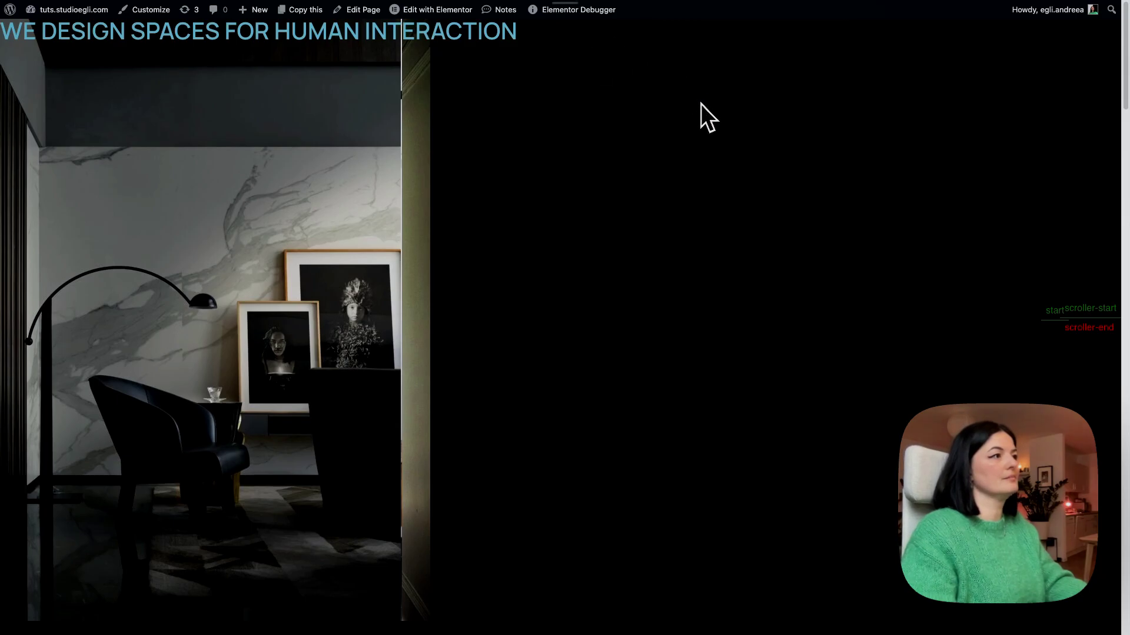
scroll(799, 212, "down", 5)
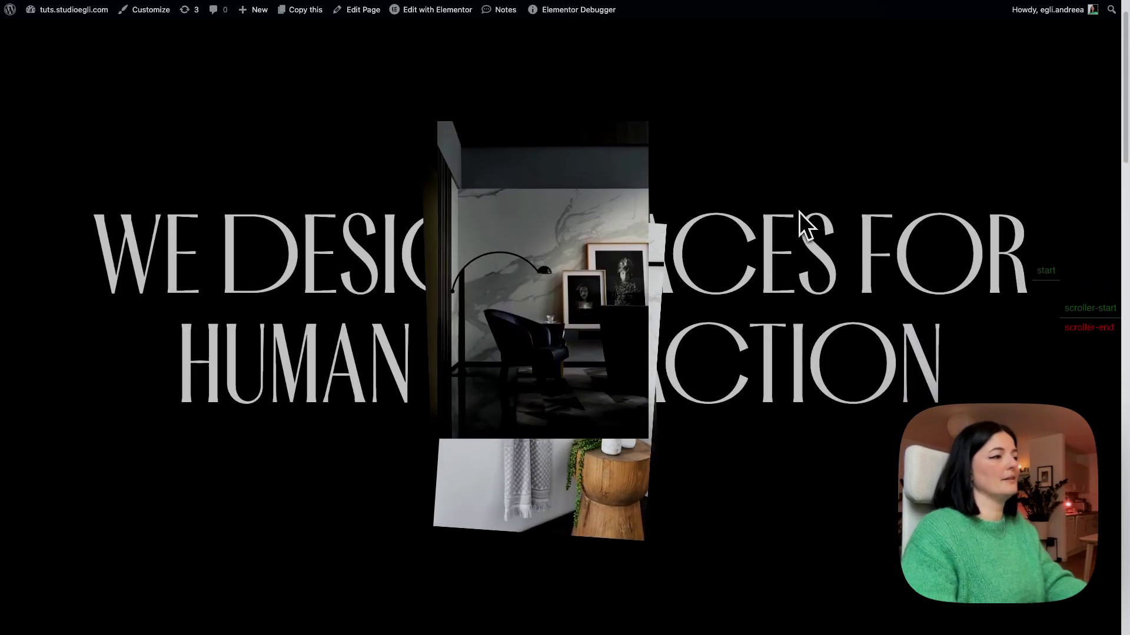
scroll(804, 215, "down", 5)
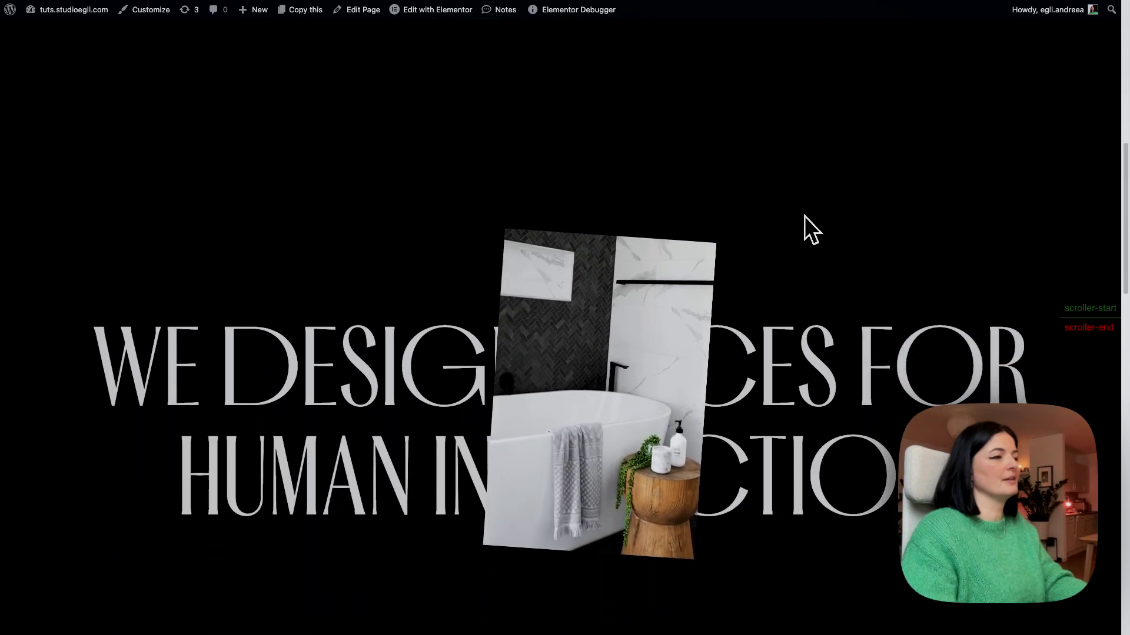
scroll(804, 217, "down", 3)
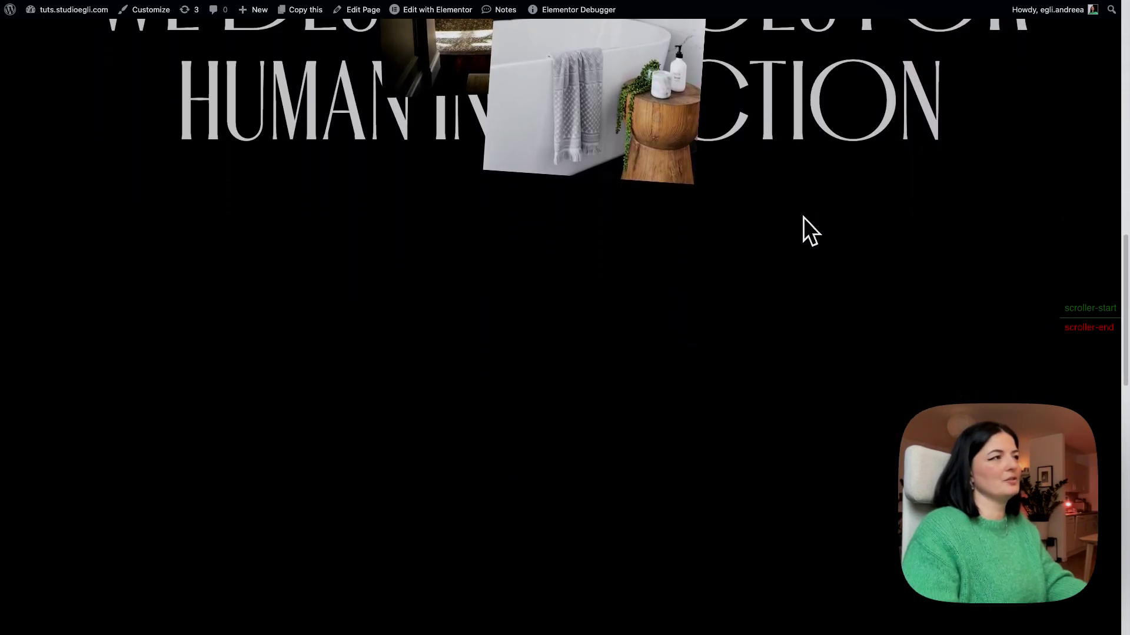
scroll(803, 218, "up", 3)
scroll(802, 217, "up", 3)
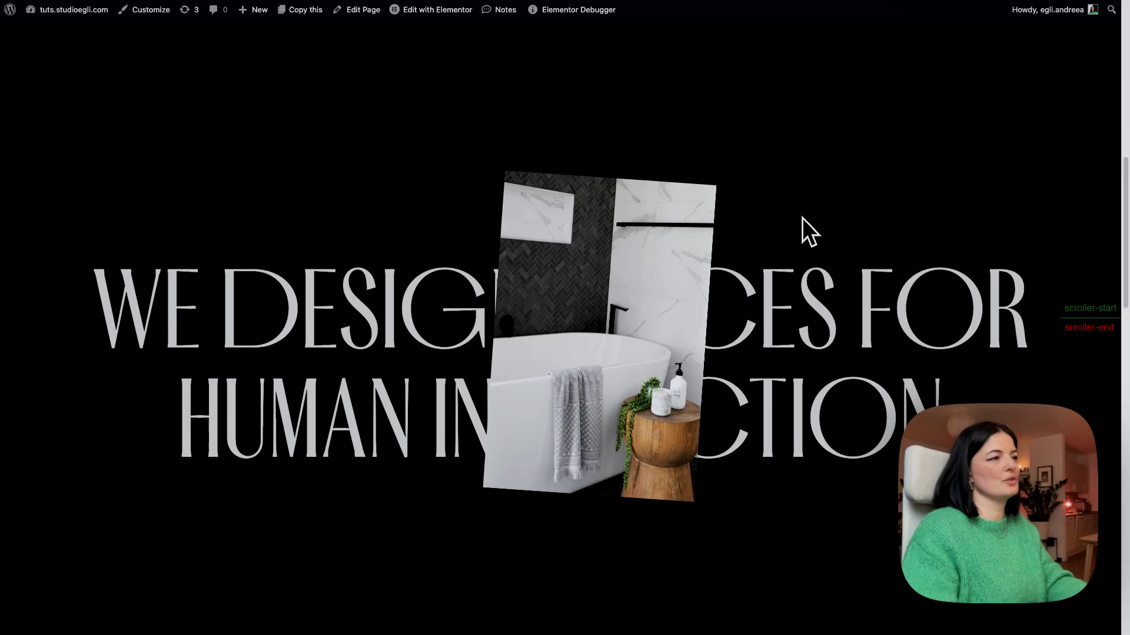
scroll(803, 218, "down", 3)
scroll(802, 218, "down", 5)
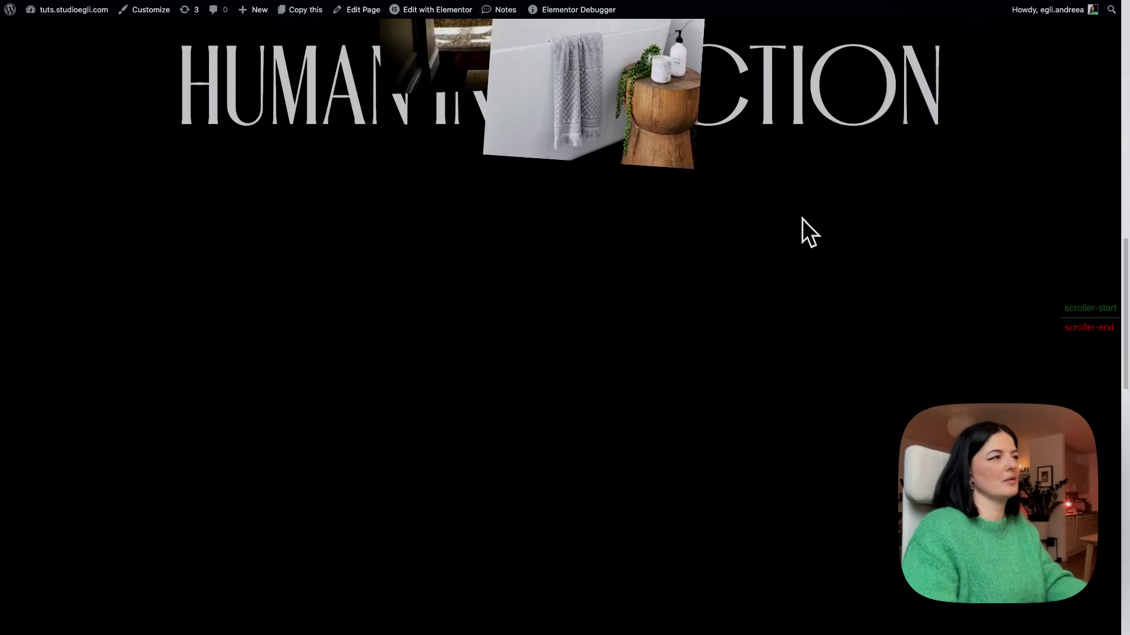
scroll(802, 218, "up", 5)
scroll(803, 218, "up", 1)
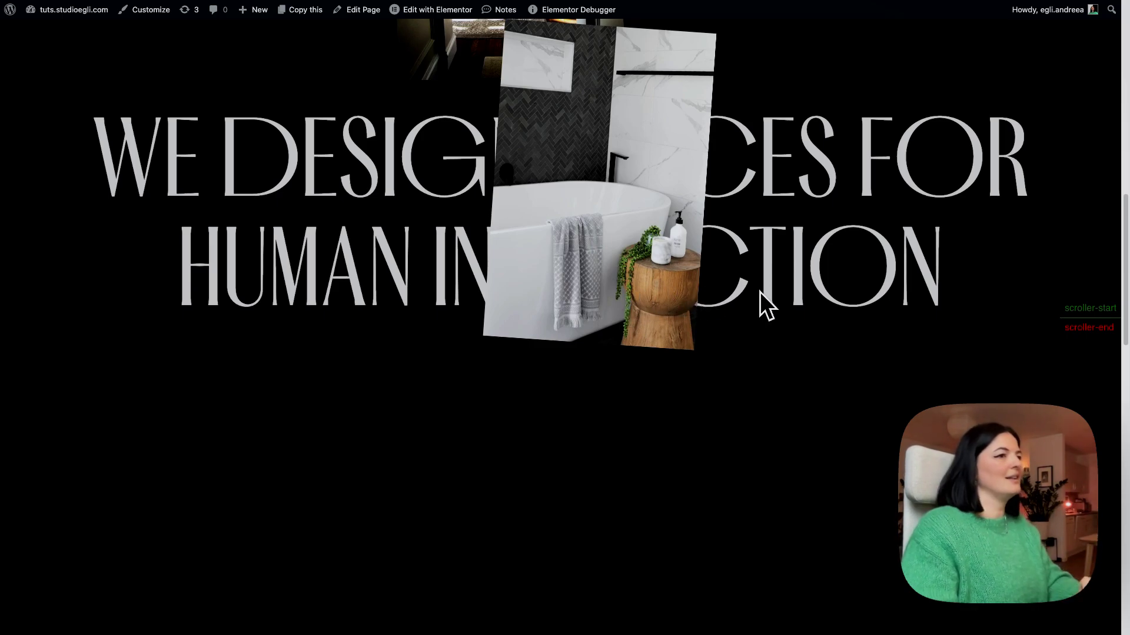
scroll(760, 292, "down", 6)
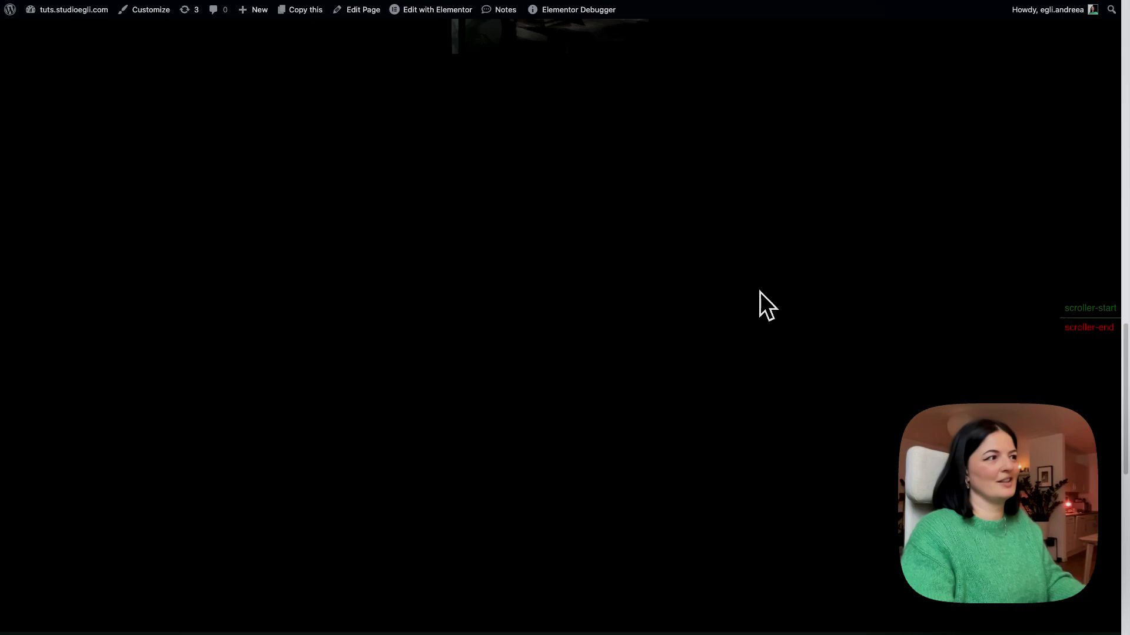
scroll(760, 292, "down", 8)
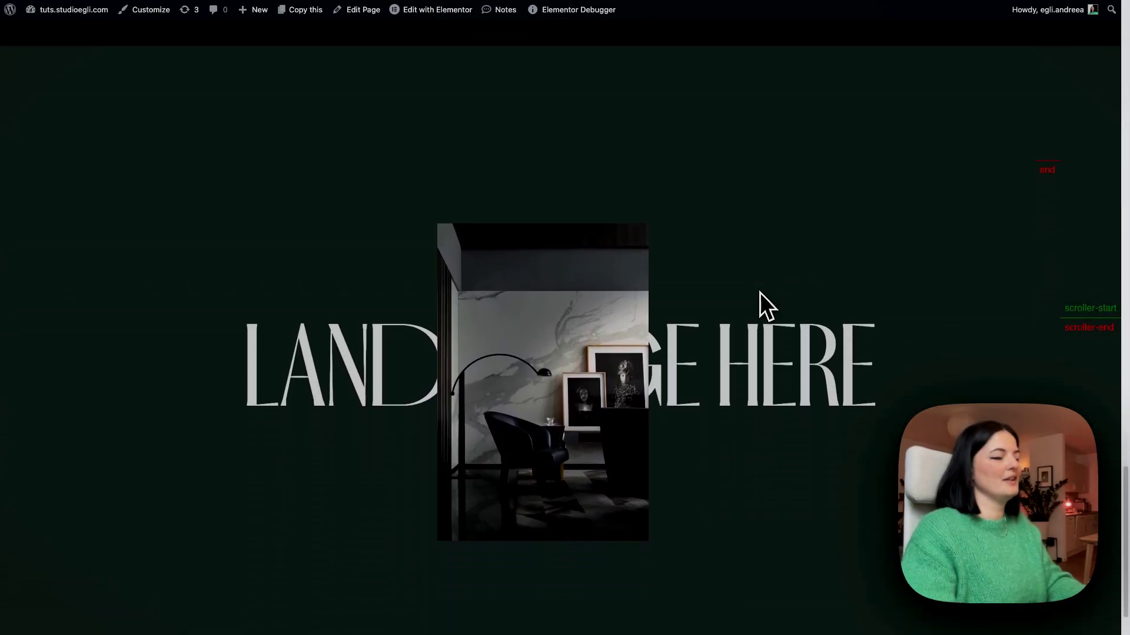
Return to the GSAP code with both tweens at 170vh, widen the code panel, and move the Structure outline right
mouse_move(10, 295)
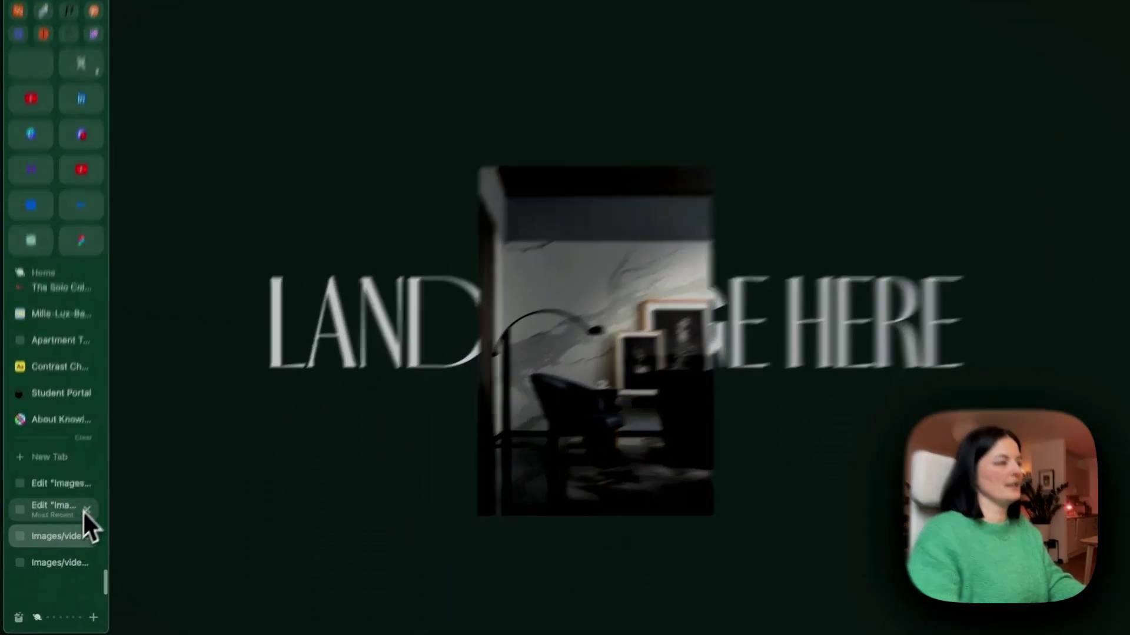
left_click(82, 510)
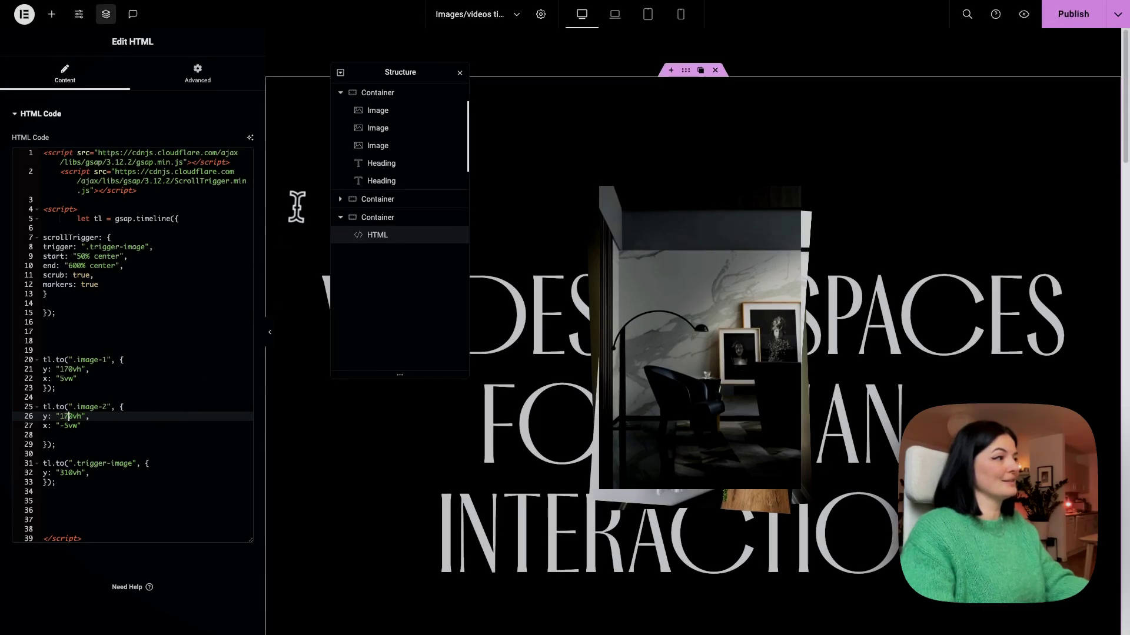
left_click_drag(271, 210, 372, 219)
left_click_drag(405, 79, 421, 81)
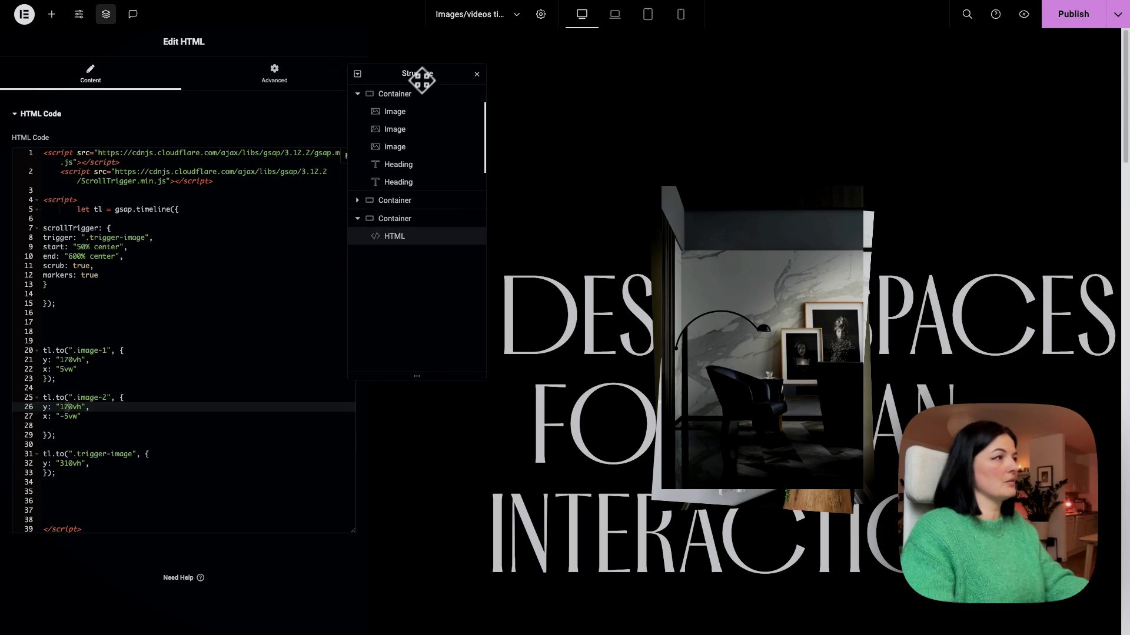
left_click_drag(533, 87, 1025, 112)
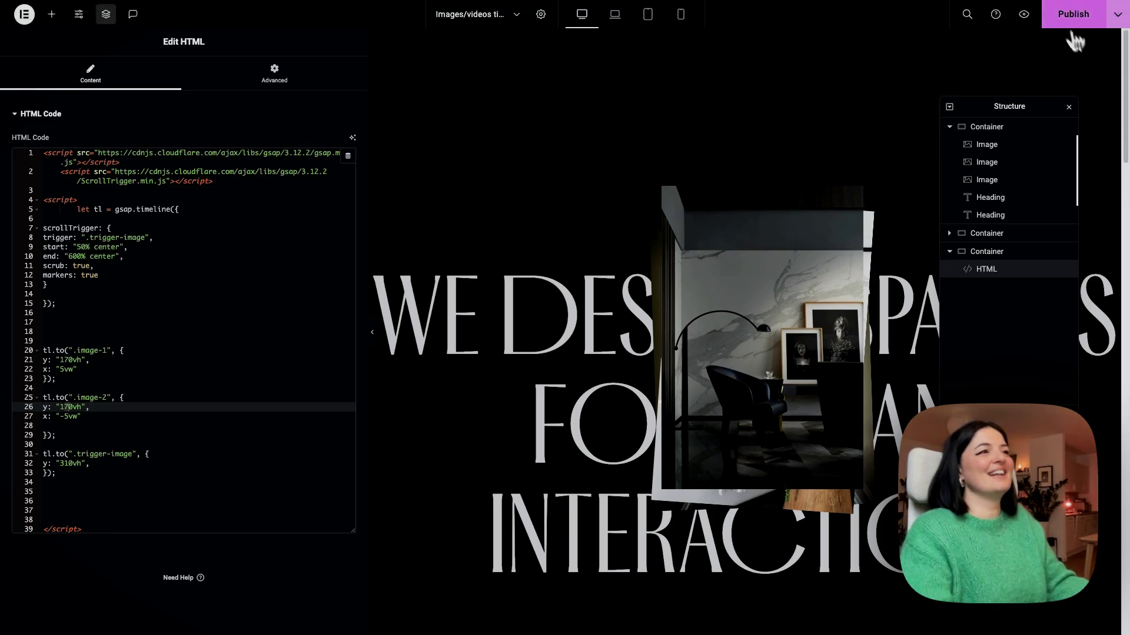
Preview the live page and scroll down to watch the stacked images move toward the green section
left_click(1024, 15)
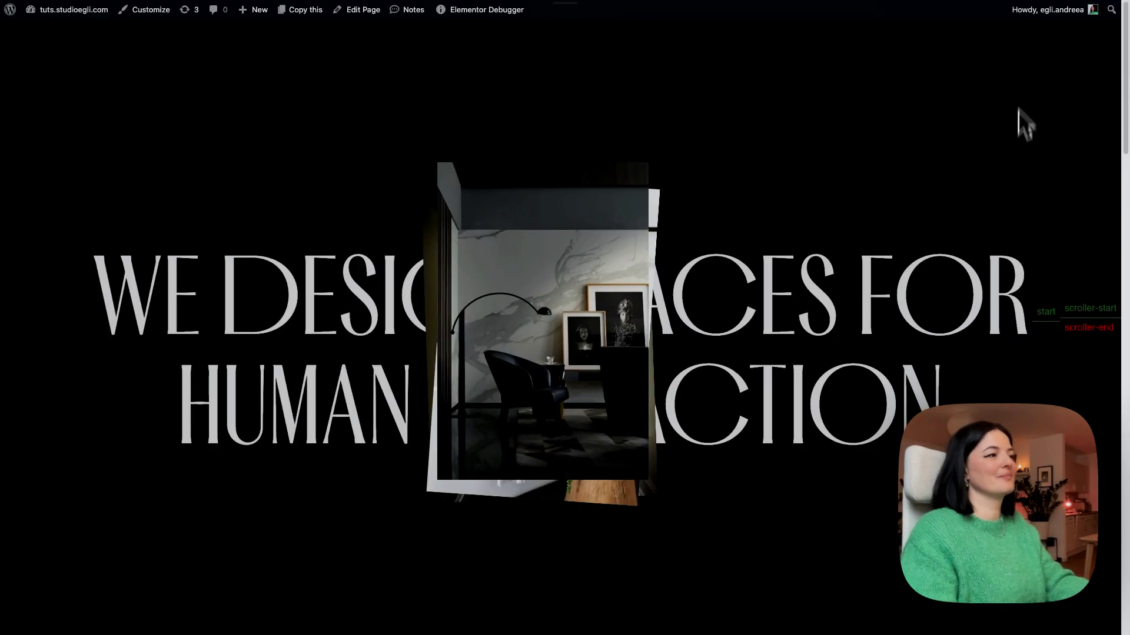
scroll(910, 236, "down", 5)
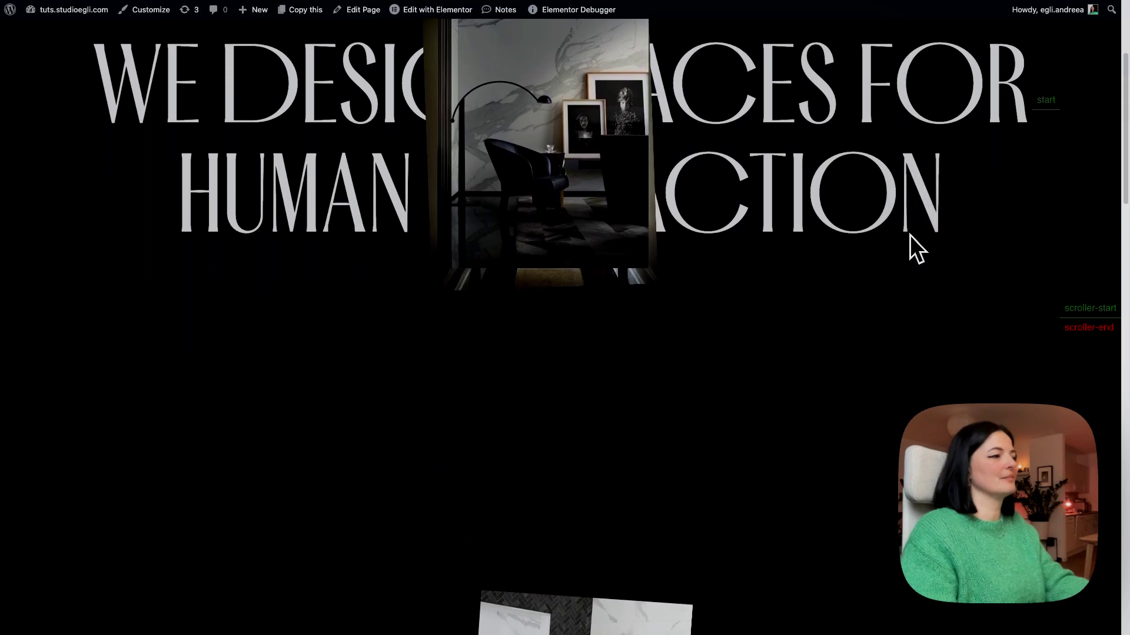
scroll(909, 235, "down", 10)
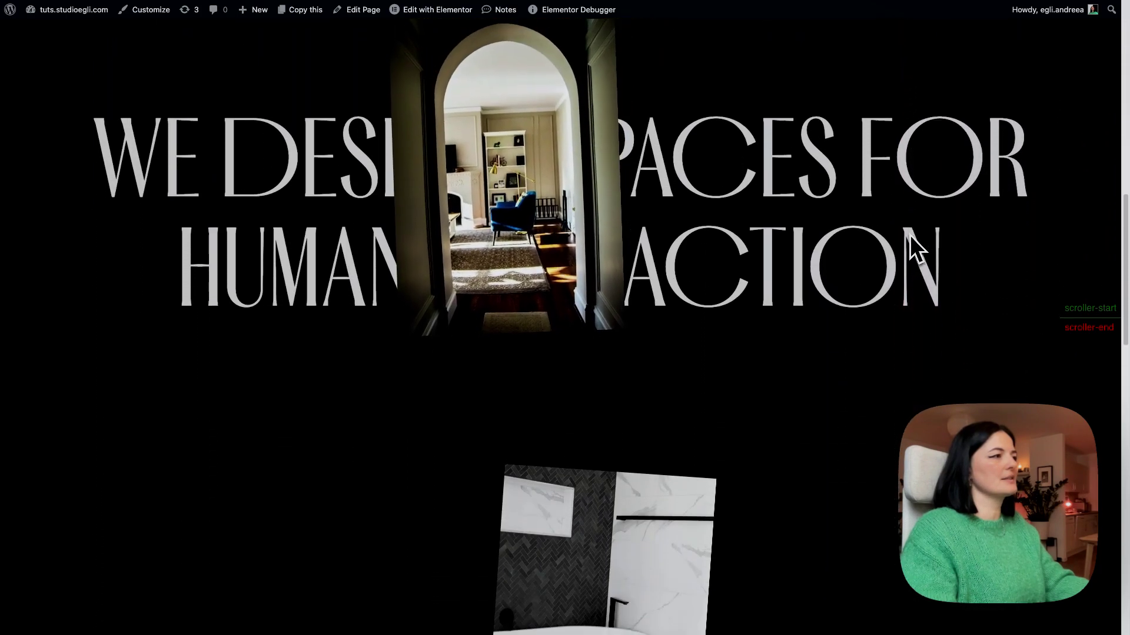